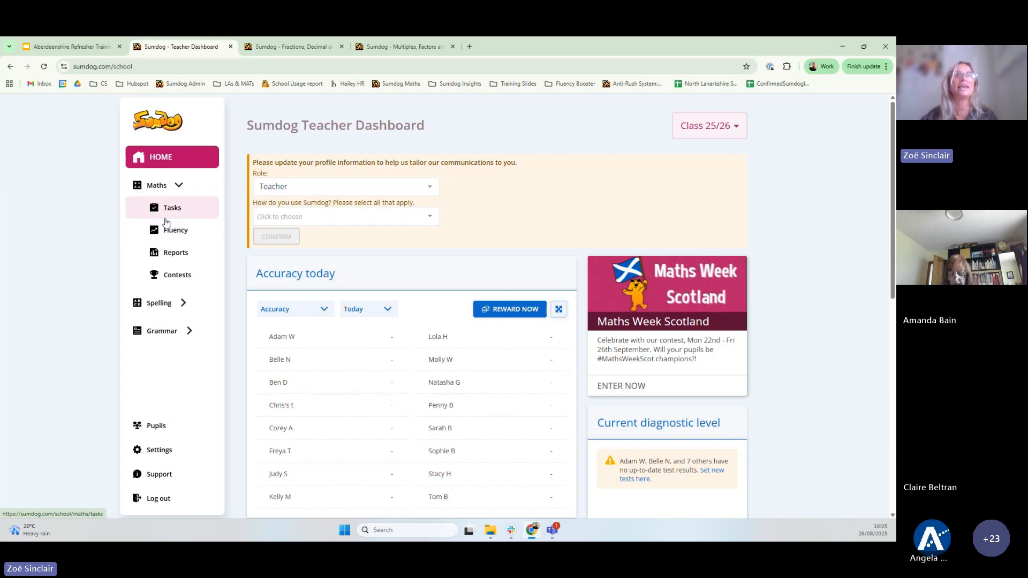
Open Pupils, glance at Deleted pupils, then scroll to the end of the Classes list
{"action": "left_click", "coordinate": [157, 426]}
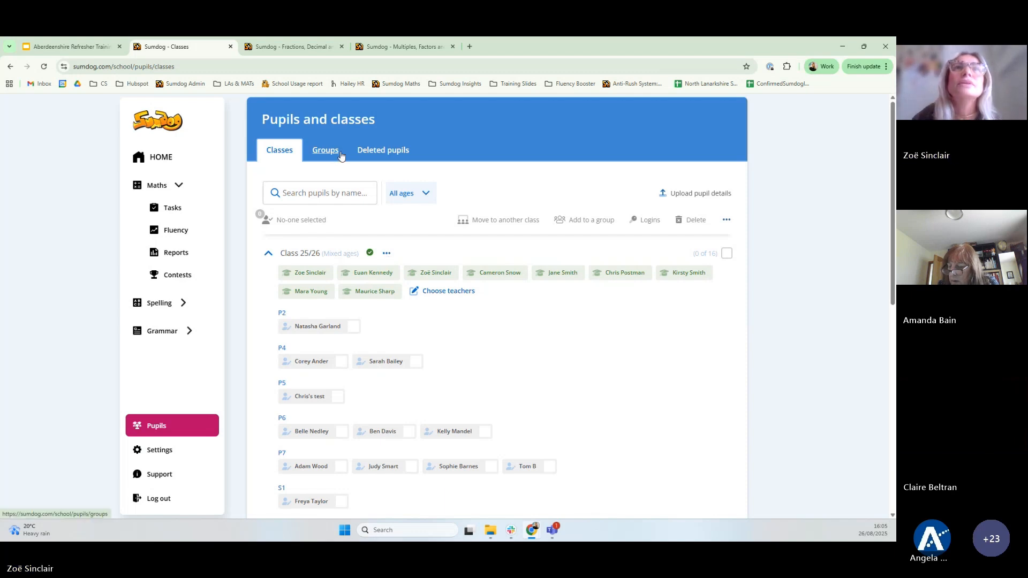
{"action": "left_click", "coordinate": [409, 155]}
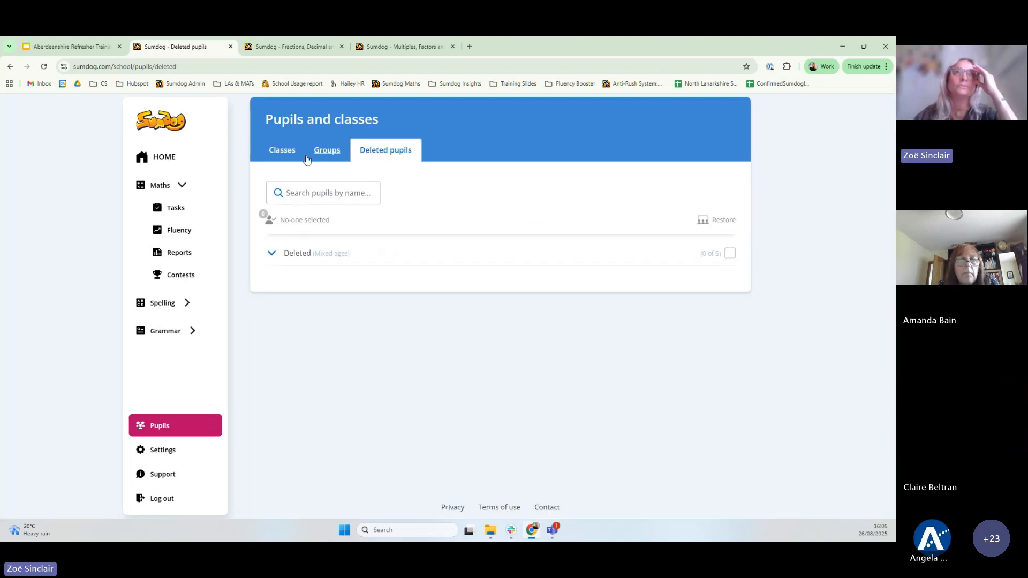
{"action": "left_click", "coordinate": [282, 155]}
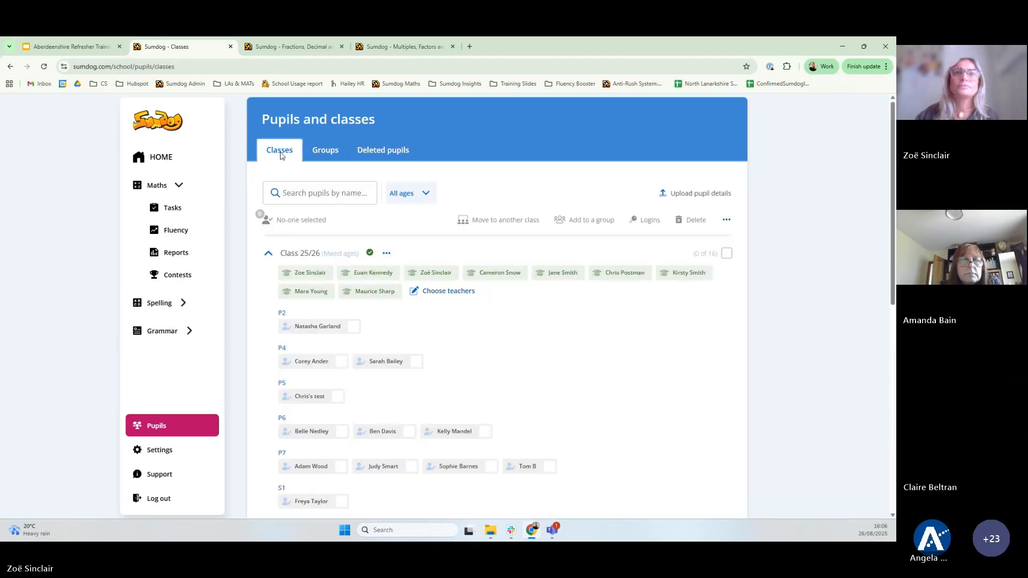
{"action": "scroll", "coordinate": [320, 308], "scroll_direction": "down", "scroll_amount": 10}
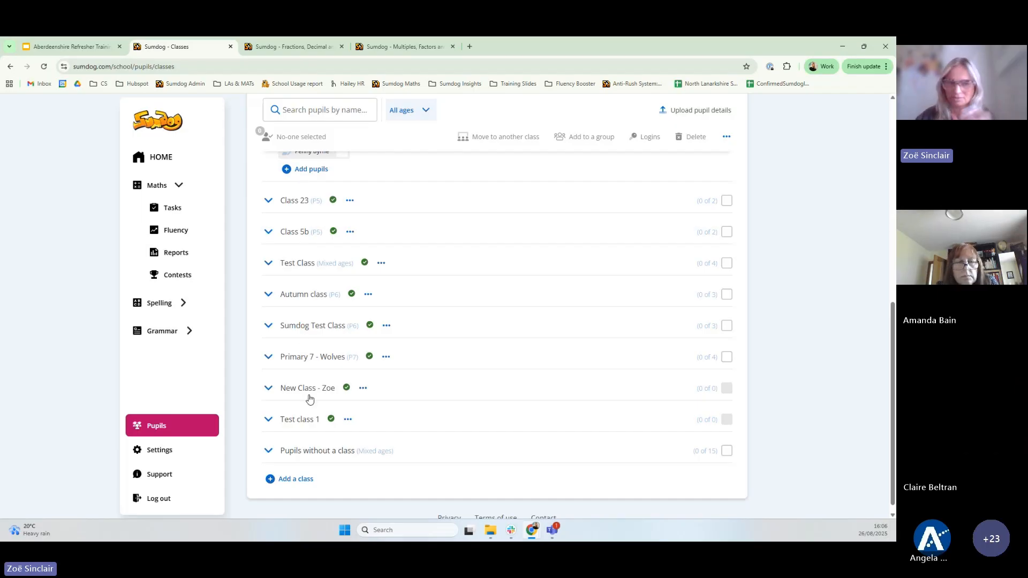
Start a new class named 'Test class' with year group P4
{"action": "left_click", "coordinate": [295, 480]}
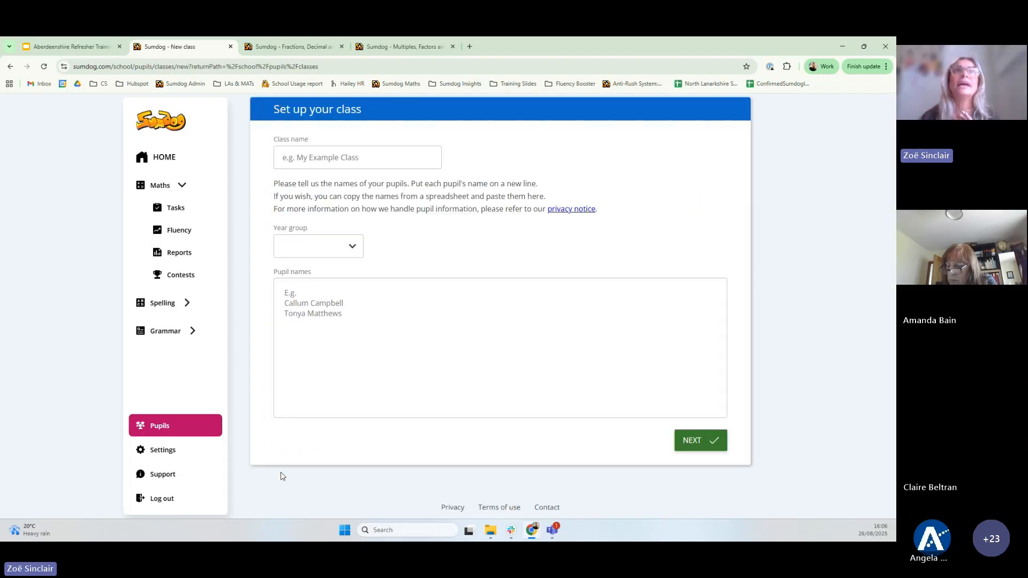
{"action": "left_click", "coordinate": [308, 156]}
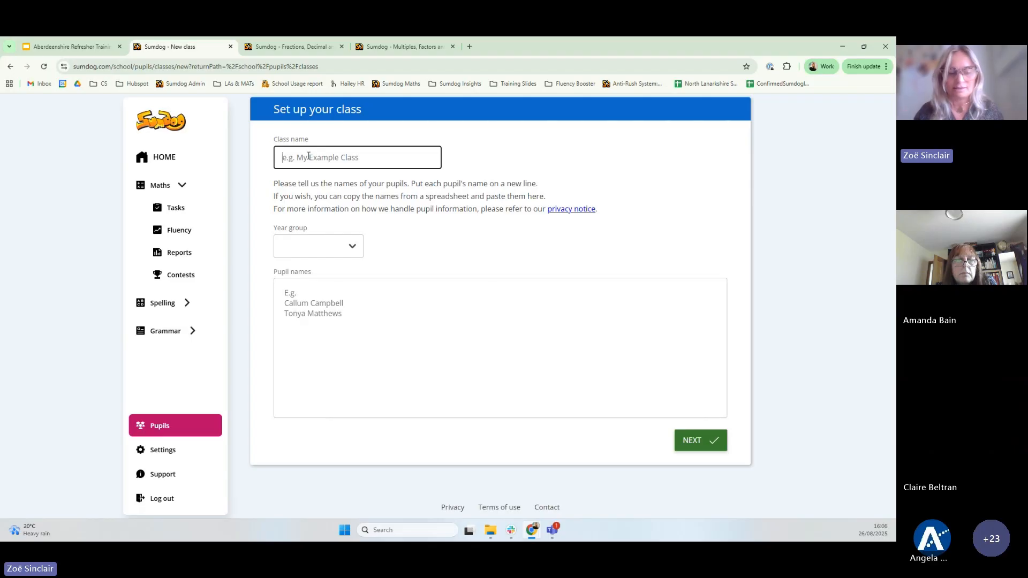
{"action": "type", "text": "Test clas"}
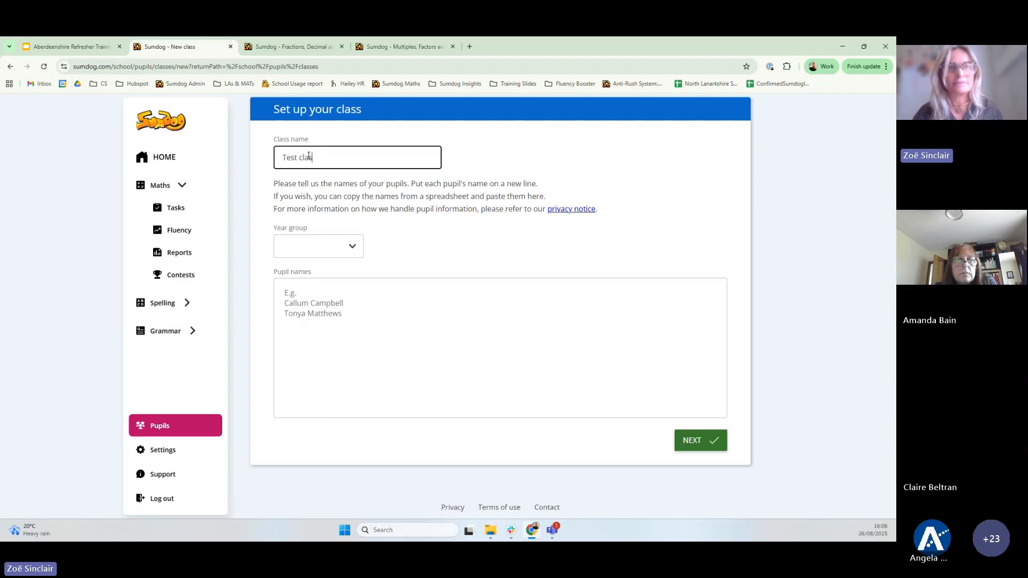
{"action": "type", "text": "s"}
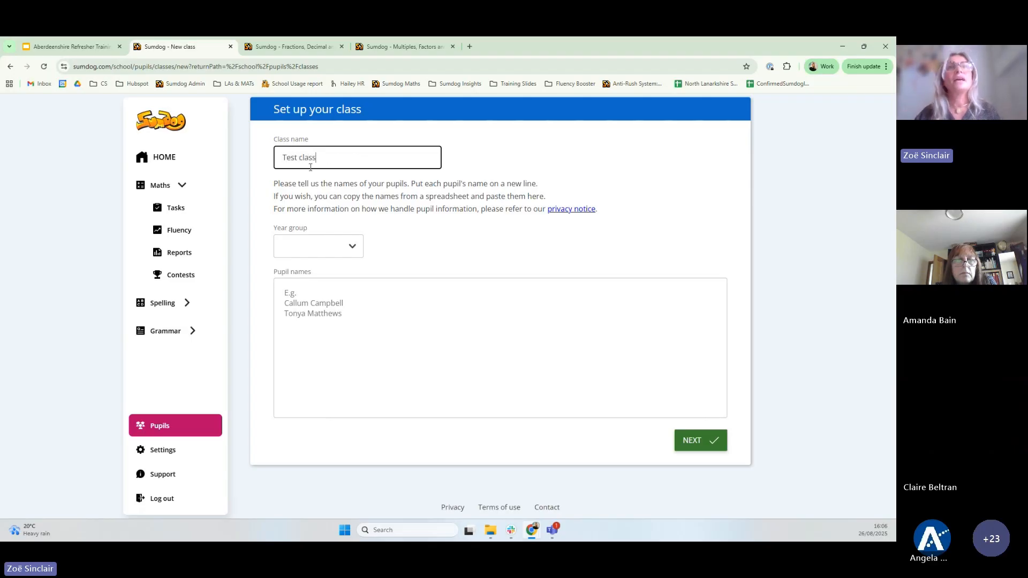
{"action": "left_click", "coordinate": [352, 247]}
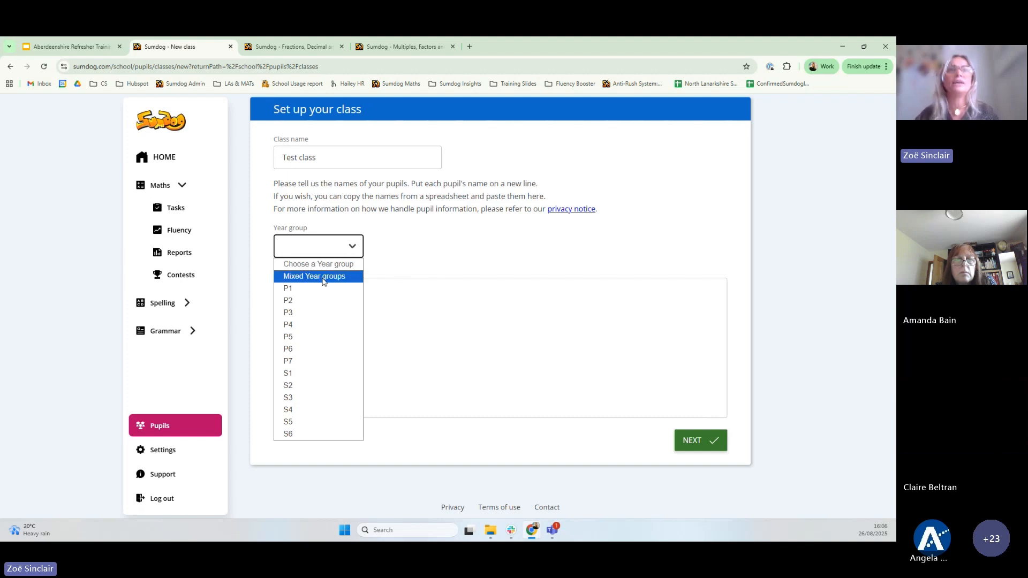
{"action": "left_click", "coordinate": [315, 325]}
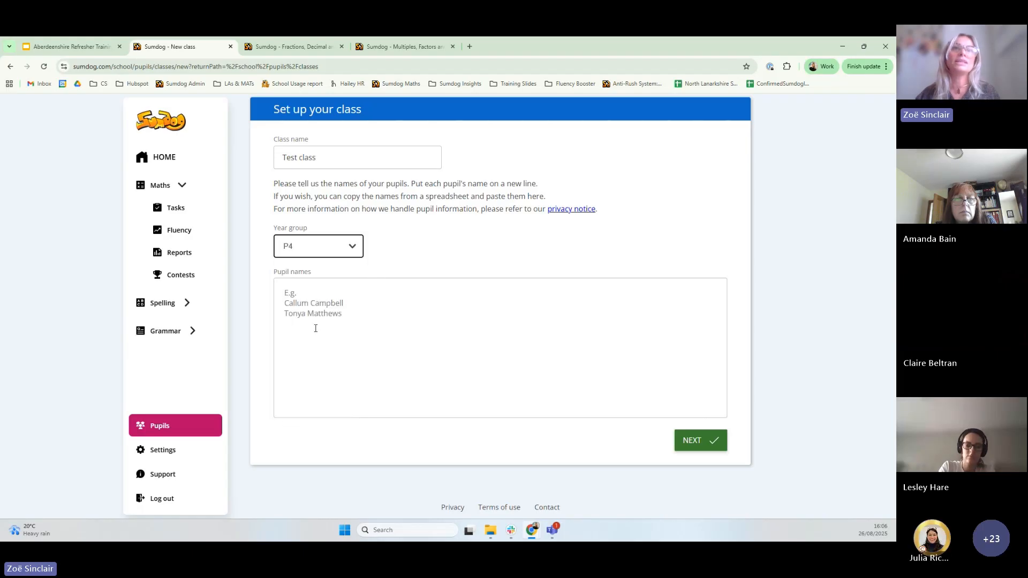
Enter the two pupils' full names on separate lines and continue to the diagnostic step
{"action": "left_click", "coordinate": [324, 289]}
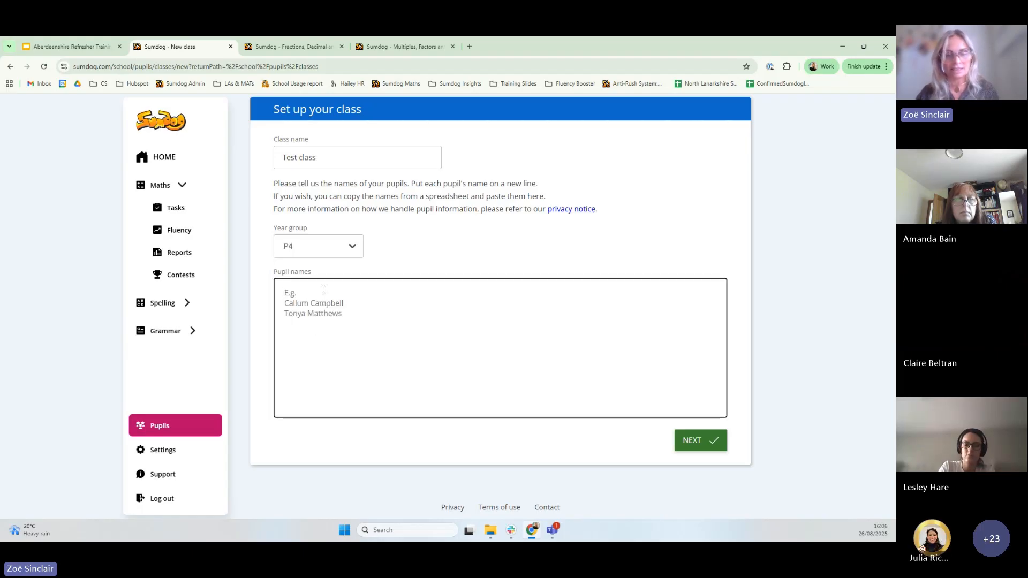
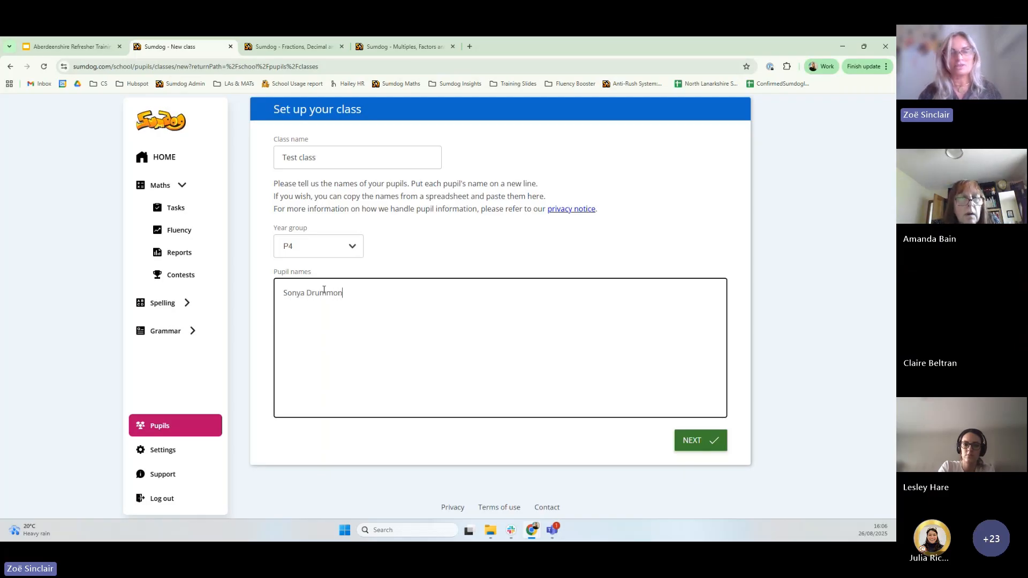
{"action": "key", "text": "Return"}
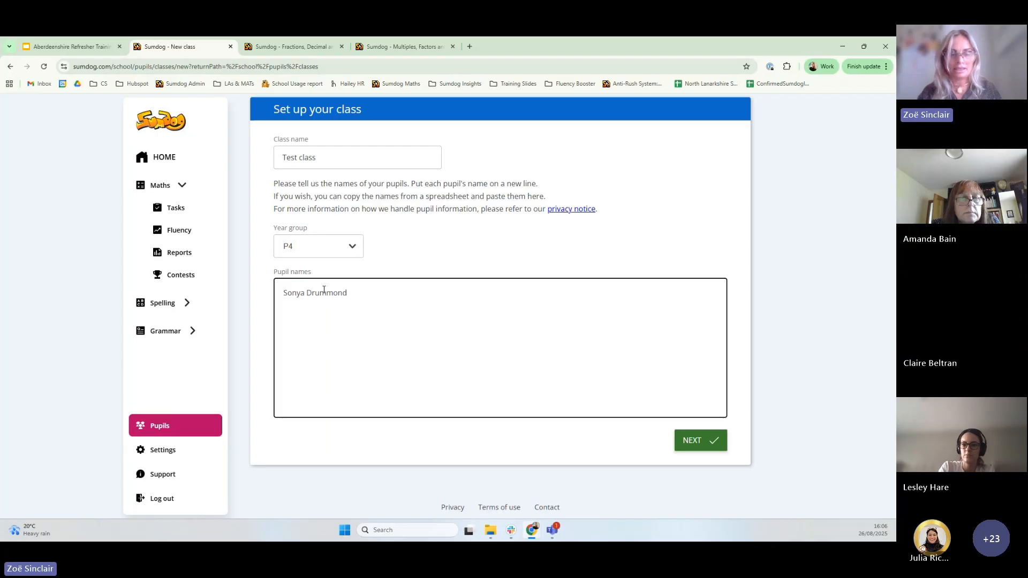
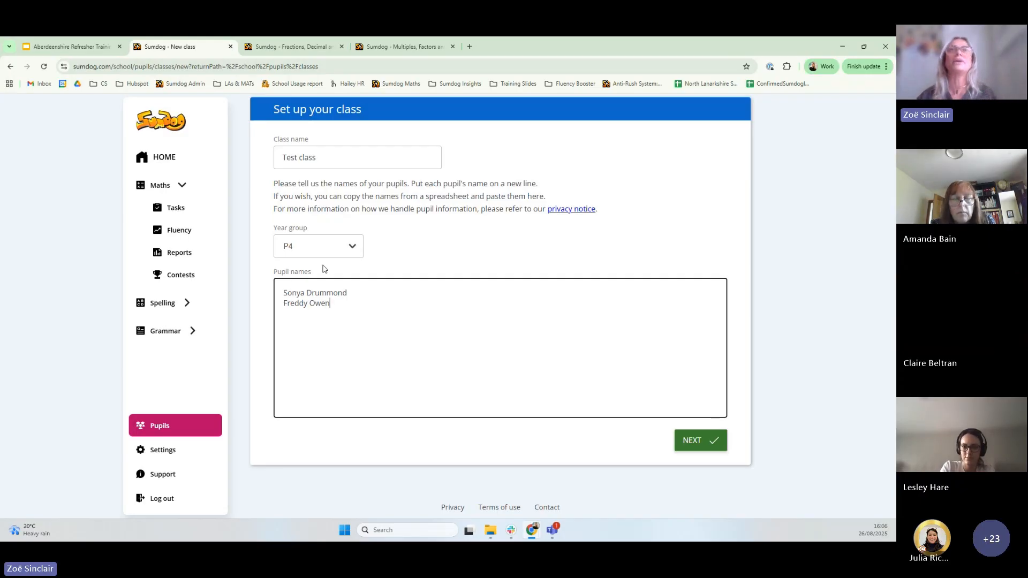
{"action": "left_click", "coordinate": [703, 443]}
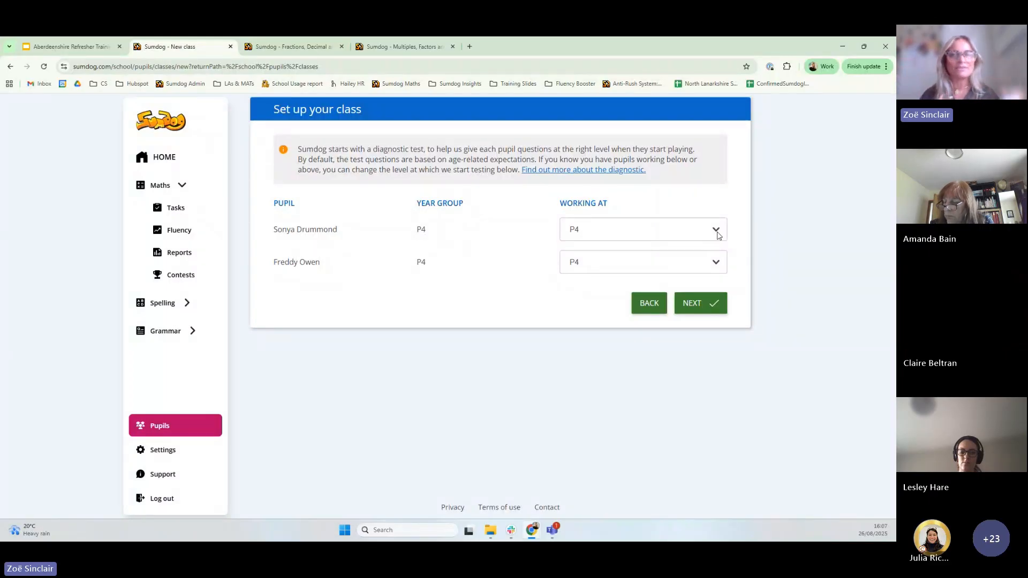
Change the first pupil's Working At level from P4 to P2 and finish creating the class
{"action": "left_click", "coordinate": [718, 236]}
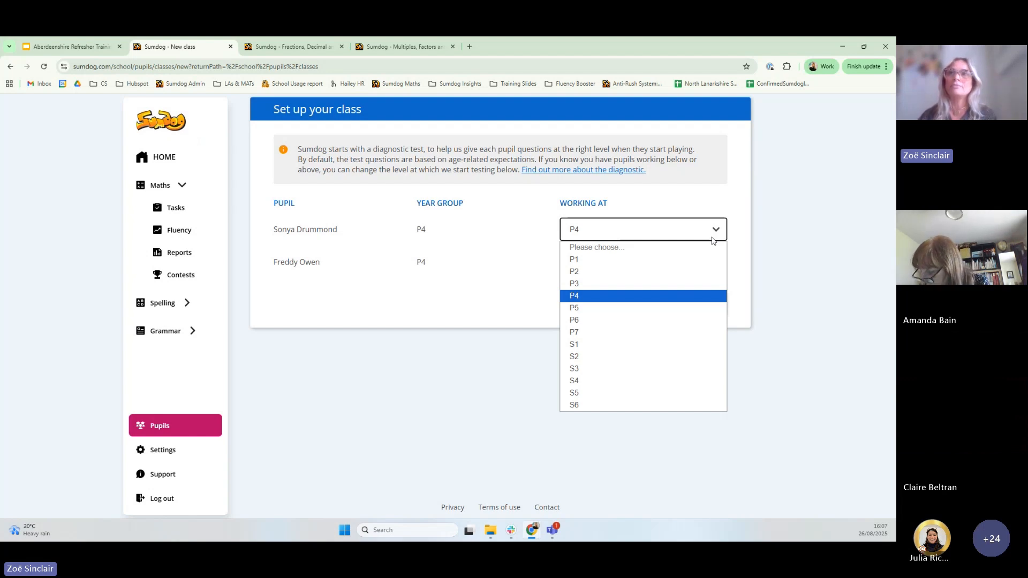
{"action": "left_click", "coordinate": [601, 272]}
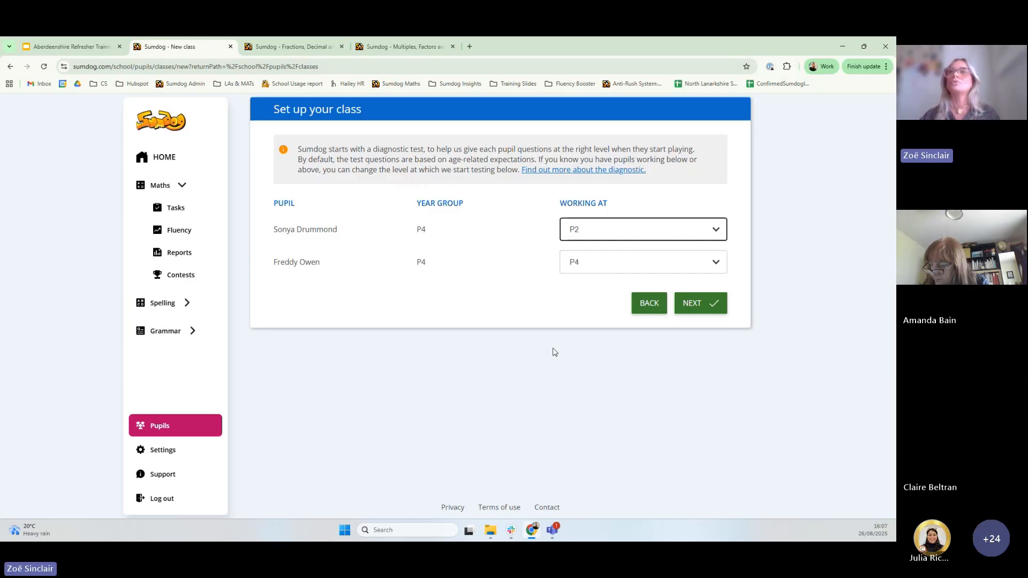
{"action": "left_click", "coordinate": [690, 306]}
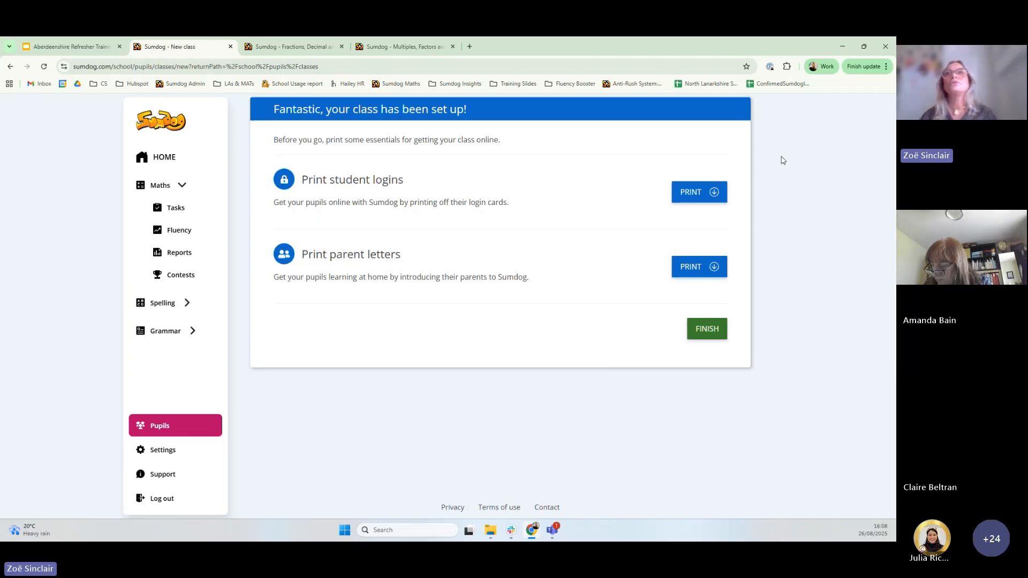
Preview the new pupils' login cards as QR codes with passwords, then return to Pupils and classes
{"action": "left_click", "coordinate": [689, 194]}
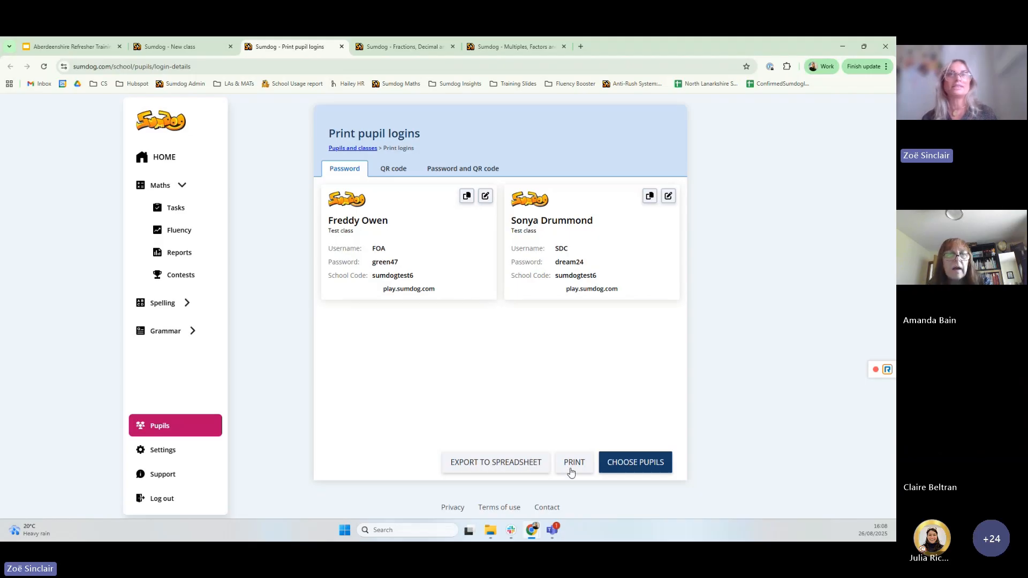
{"action": "left_click", "coordinate": [394, 170]}
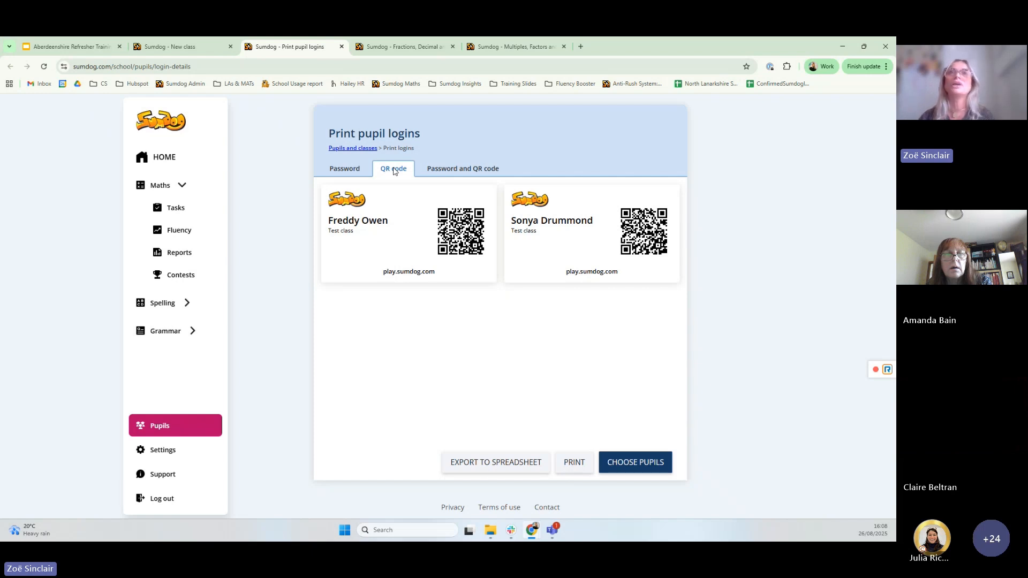
{"action": "left_click", "coordinate": [448, 169]}
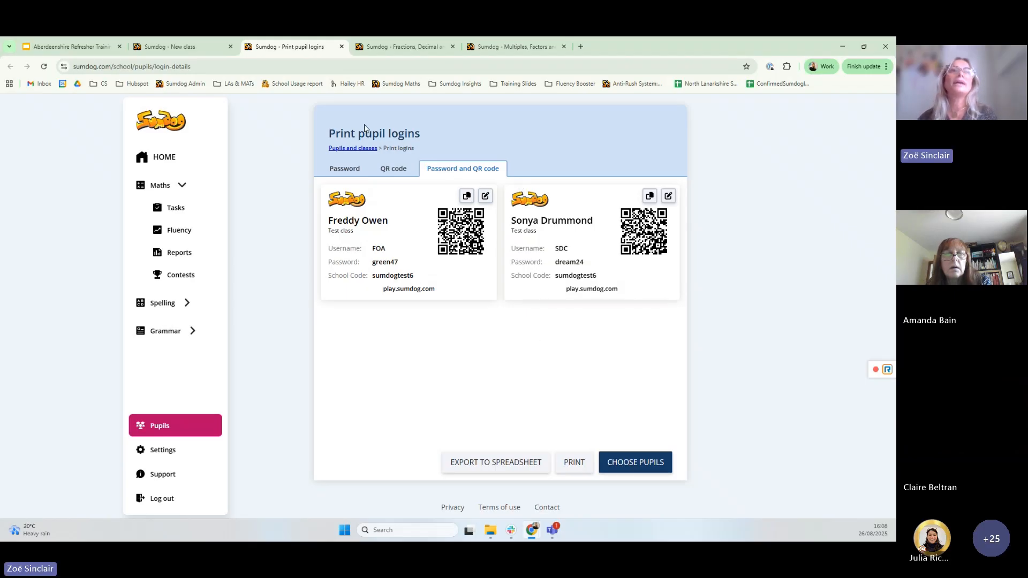
{"action": "left_click", "coordinate": [366, 154]}
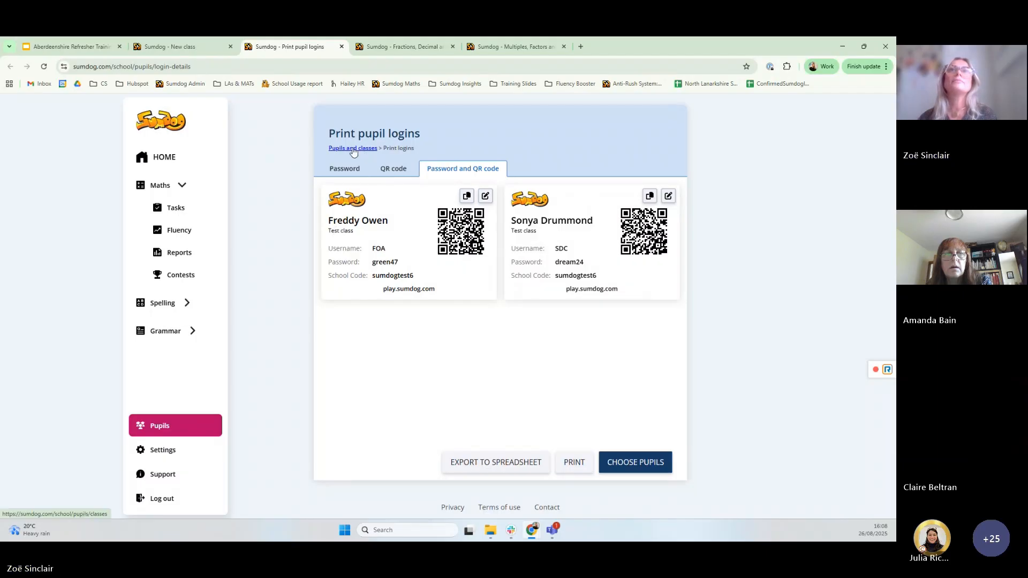
{"action": "scroll", "coordinate": [352, 193], "scroll_direction": "down", "scroll_amount": 5}
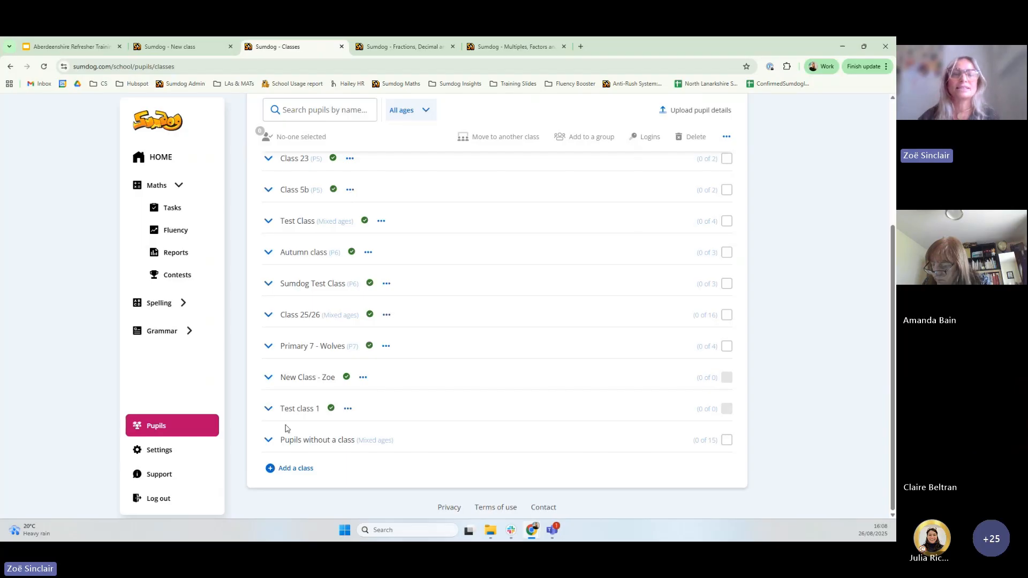
Tick three additional teachers for Test class under Choose teachers and save
{"action": "left_click", "coordinate": [269, 410]}
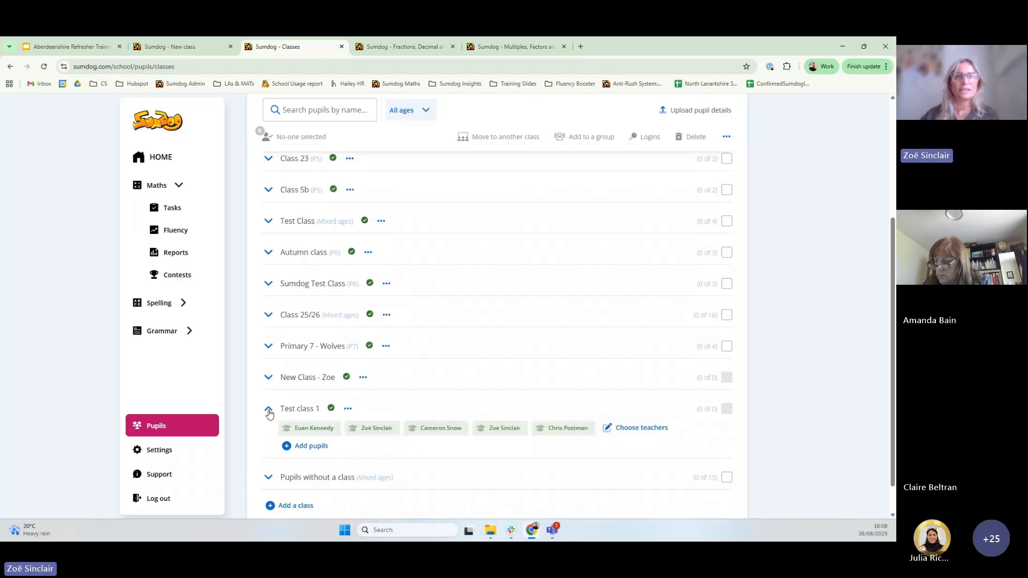
{"action": "left_click", "coordinate": [268, 411]}
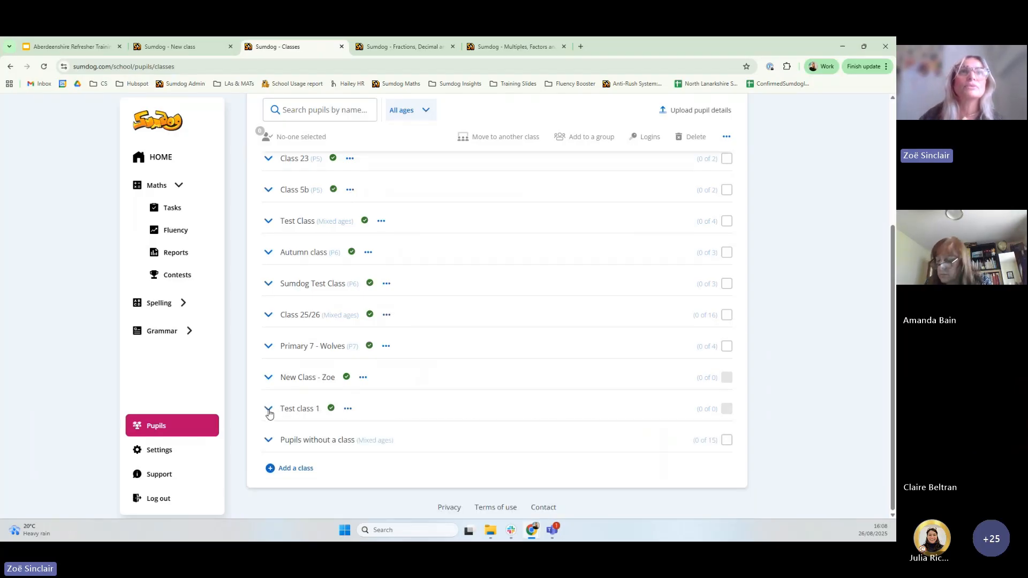
{"action": "scroll", "coordinate": [269, 416], "scroll_direction": "up", "scroll_amount": 5}
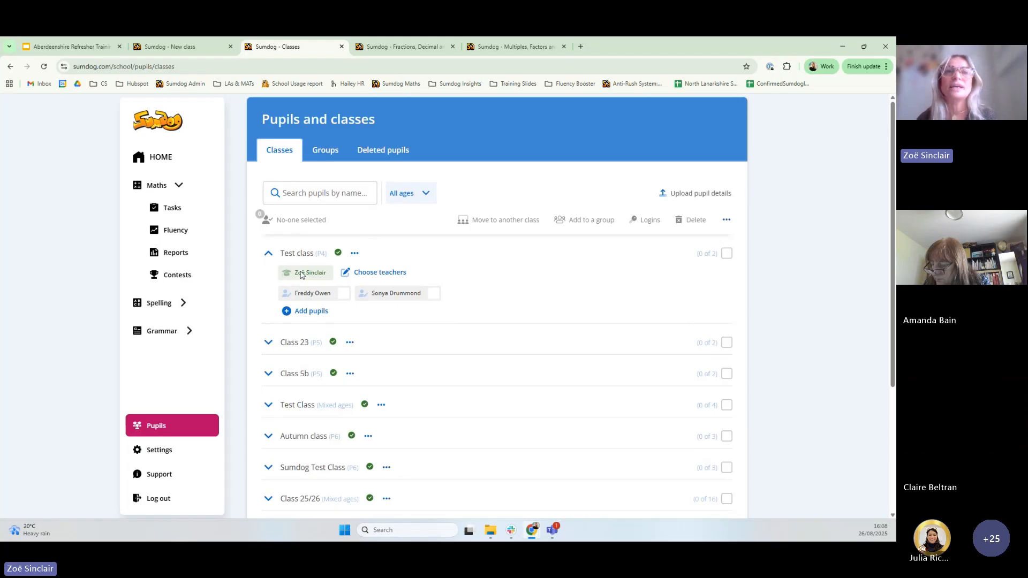
{"action": "left_click", "coordinate": [380, 273]}
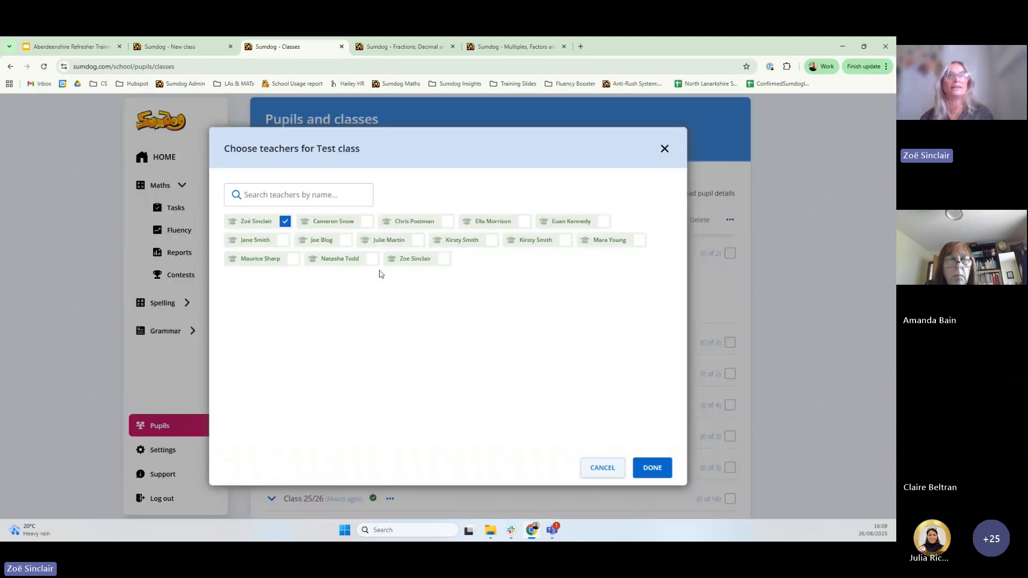
{"action": "left_click", "coordinate": [367, 222]}
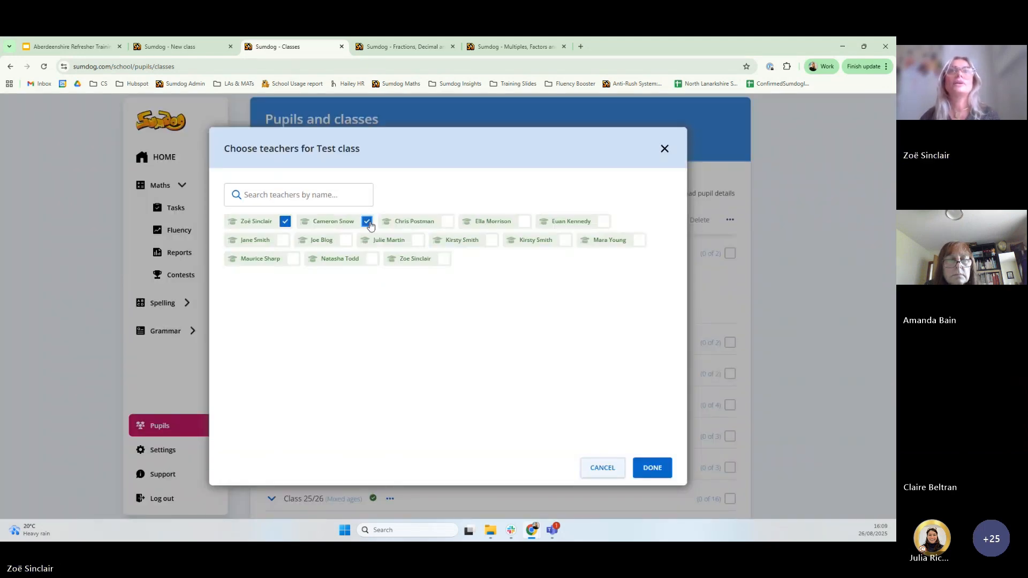
{"action": "left_click", "coordinate": [345, 241]}
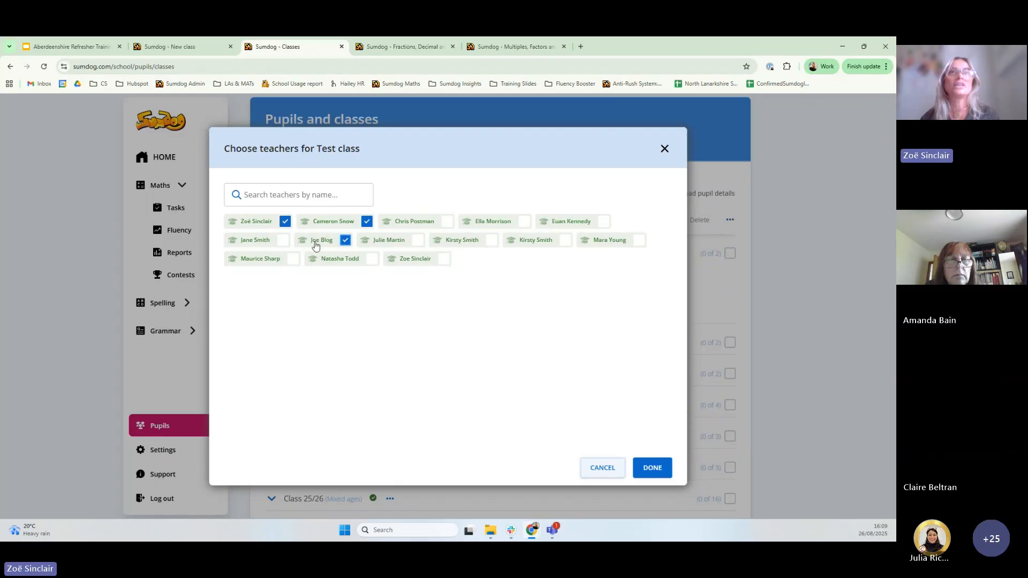
{"action": "left_click", "coordinate": [281, 242]}
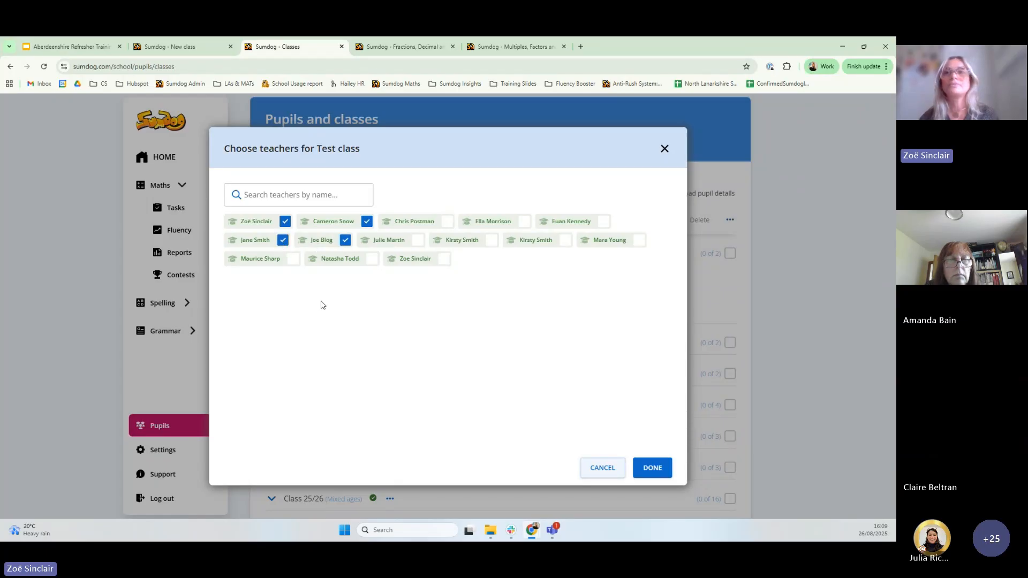
{"action": "left_click", "coordinate": [658, 469]}
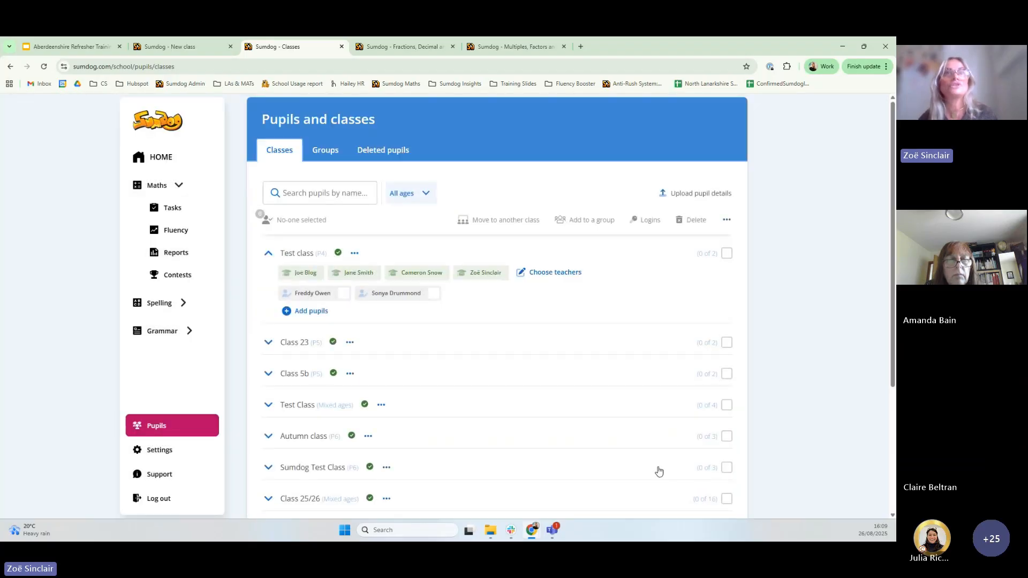
{"action": "left_click", "coordinate": [690, 198]}
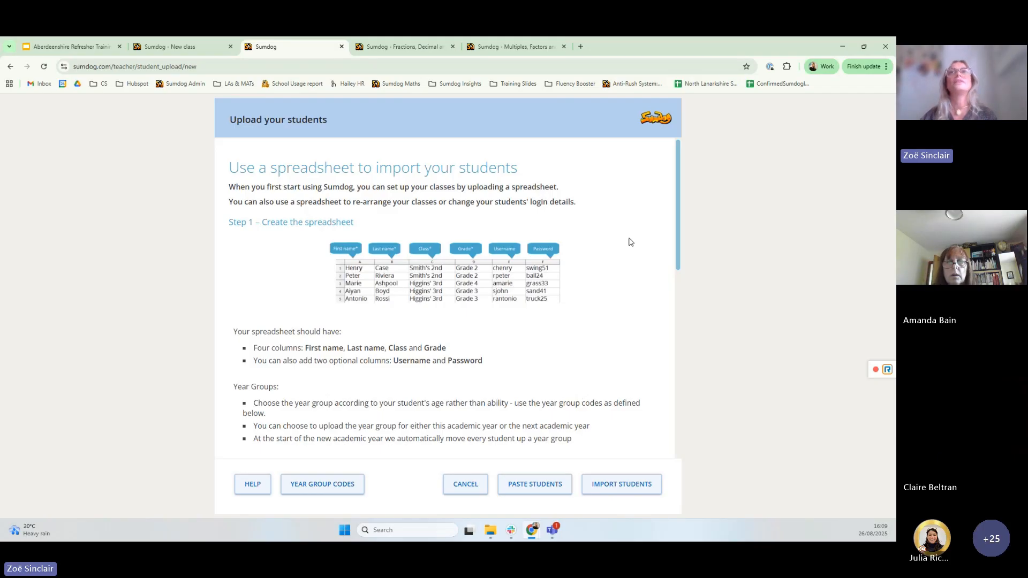
{"action": "scroll", "coordinate": [457, 305], "scroll_direction": "down", "scroll_amount": 1}
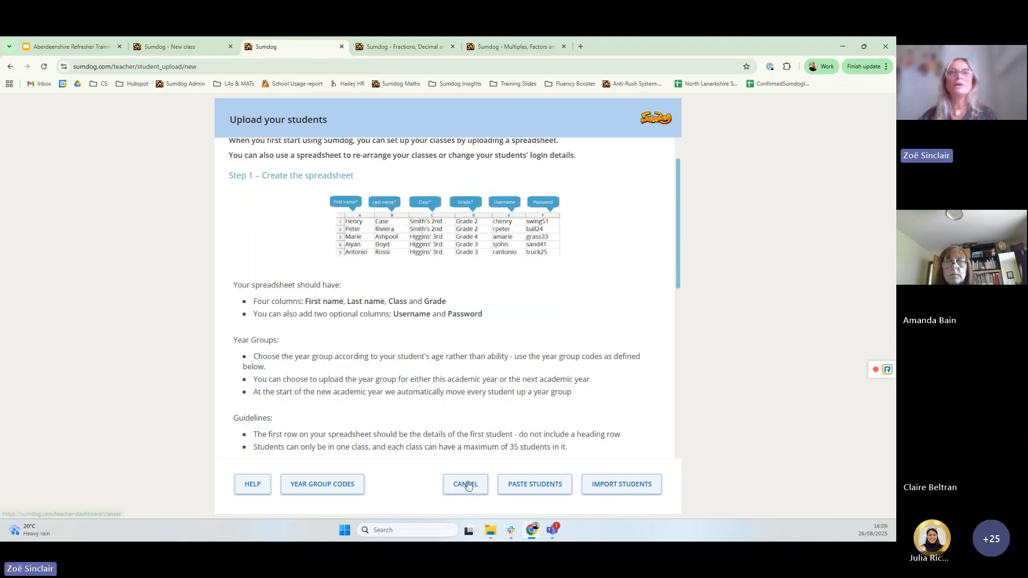
{"action": "scroll", "coordinate": [412, 328], "scroll_direction": "down", "scroll_amount": 4}
{"action": "scroll", "coordinate": [413, 328], "scroll_direction": "up", "scroll_amount": 5}
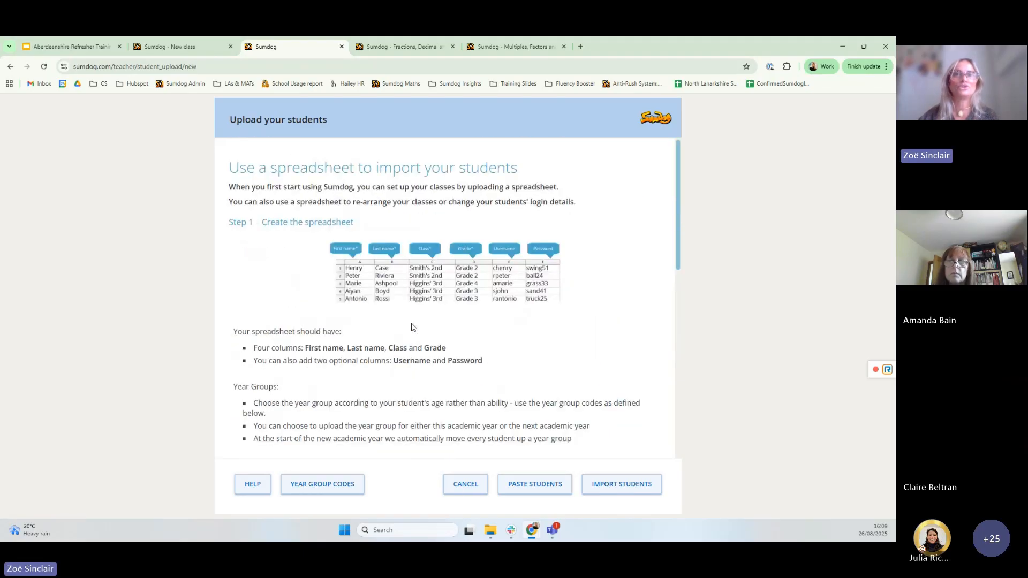
{"action": "left_click", "coordinate": [466, 484]}
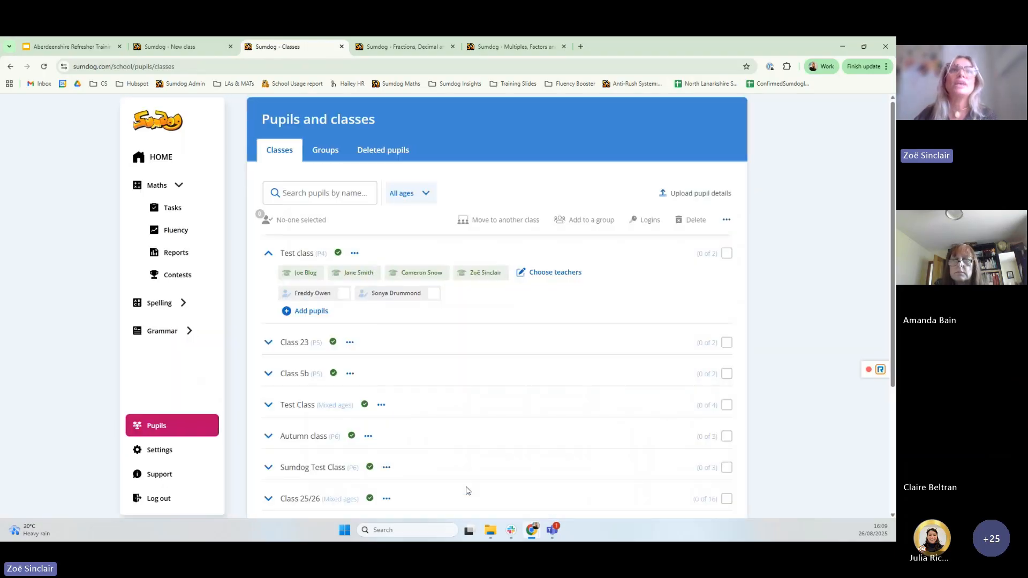
Select both Test class pupils and move them to Class 5b
{"action": "left_click", "coordinate": [323, 194]}
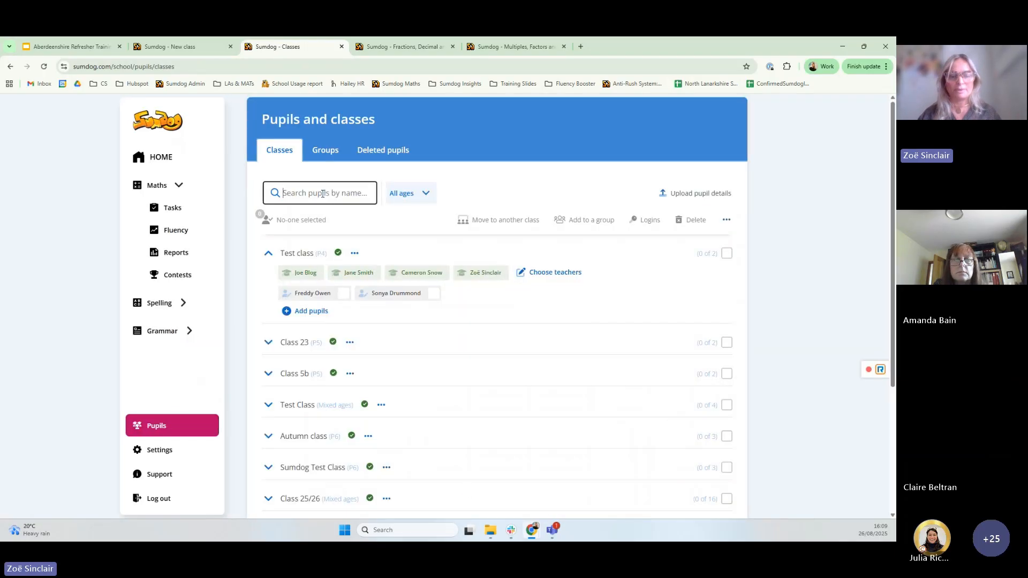
{"action": "type", "text": "fredd"}
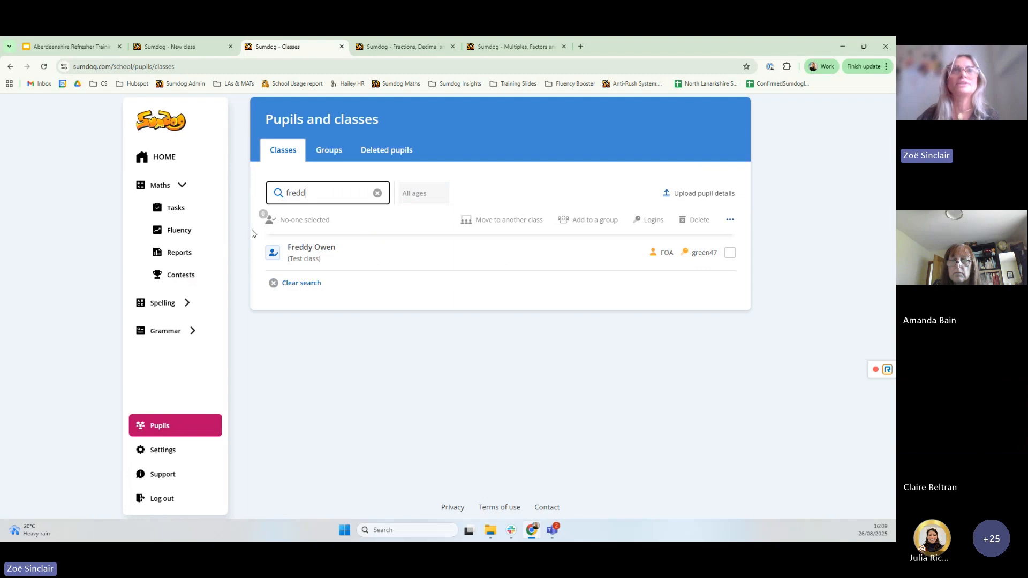
{"action": "left_click", "coordinate": [378, 193]}
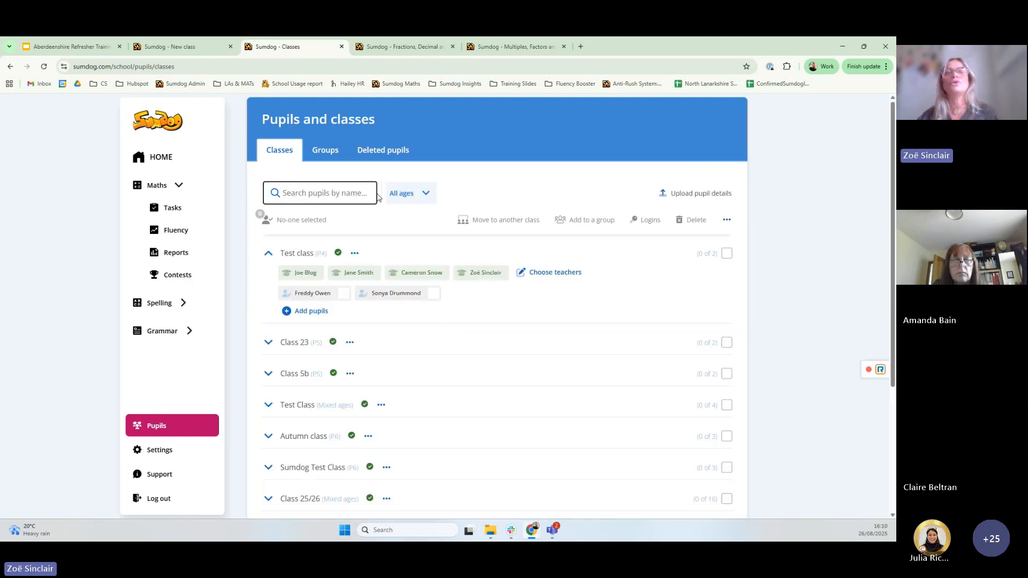
{"action": "left_click", "coordinate": [343, 293]}
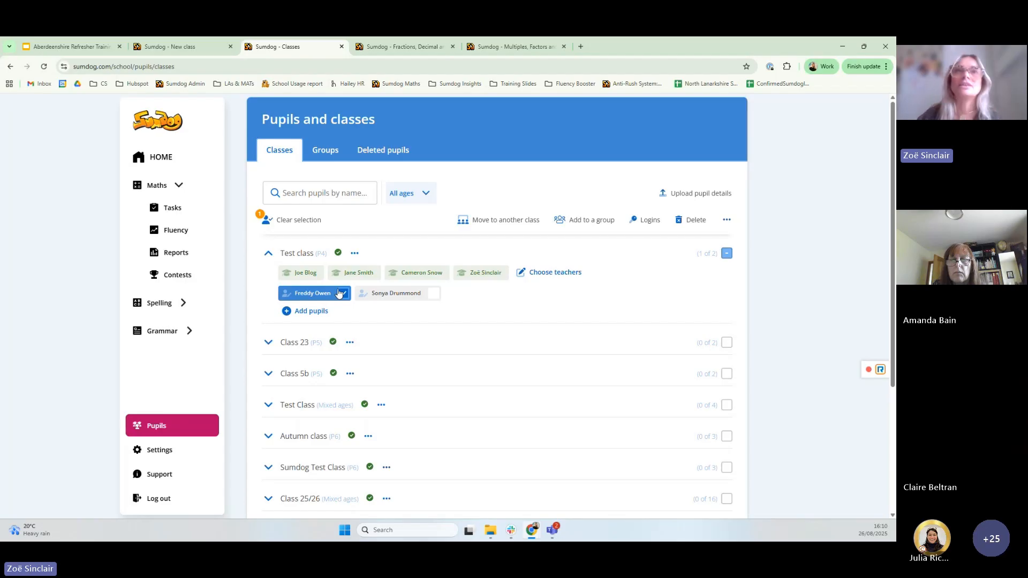
{"action": "left_click", "coordinate": [434, 295]}
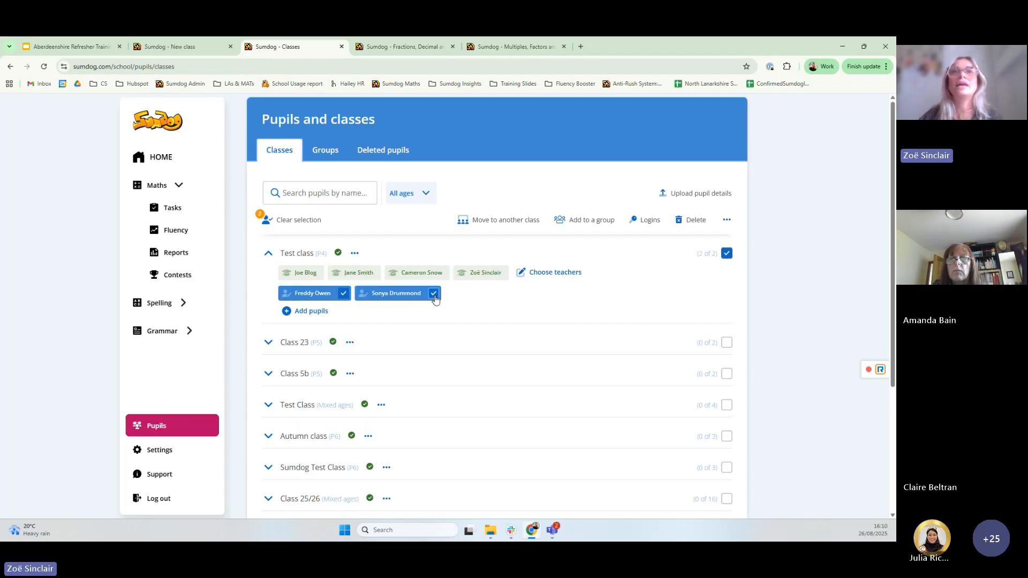
{"action": "left_click", "coordinate": [500, 220]}
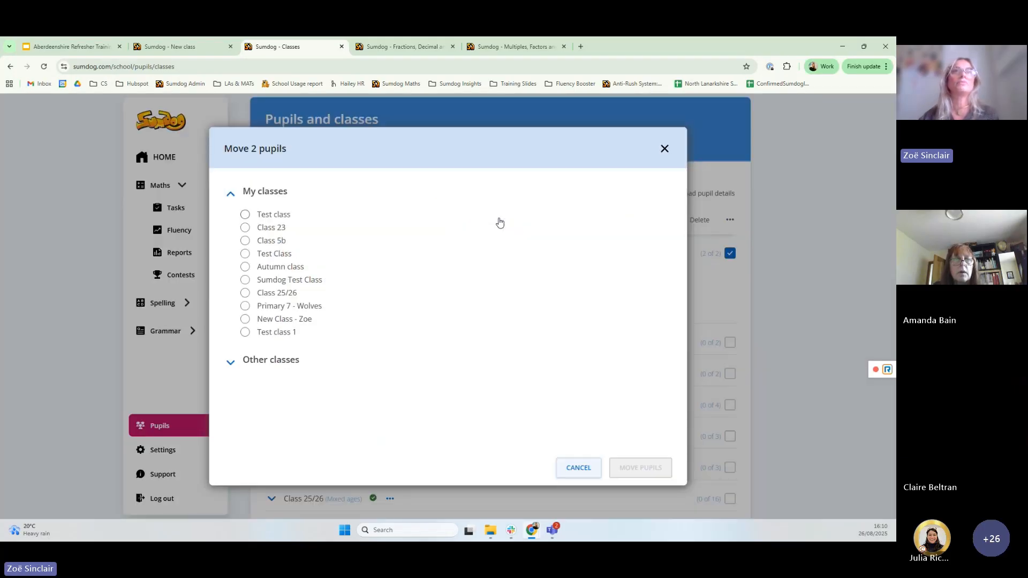
{"action": "left_click", "coordinate": [244, 241]}
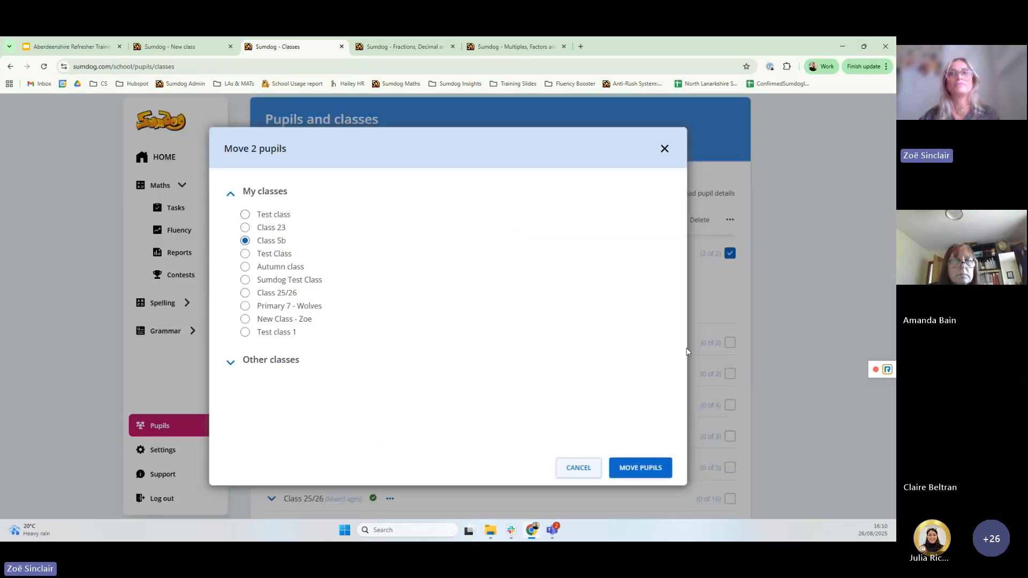
{"action": "left_click", "coordinate": [647, 469]}
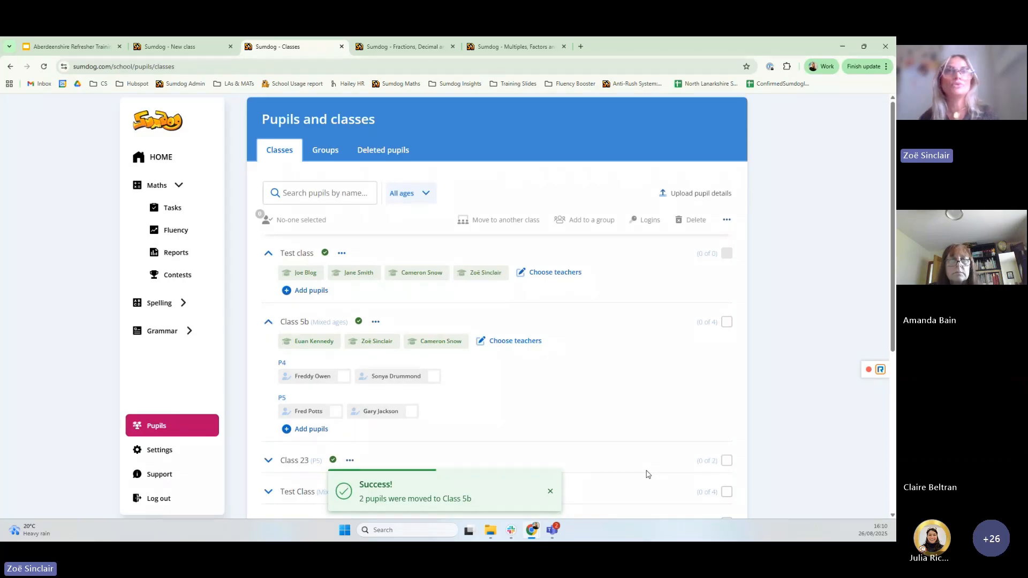
Rename Class 5b to Class 6B
{"action": "left_click", "coordinate": [375, 323]}
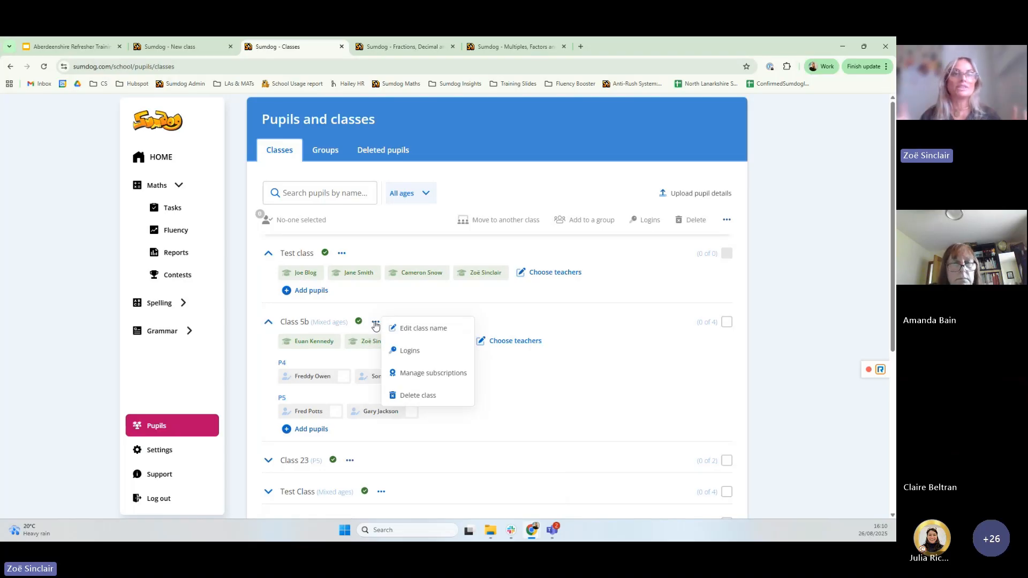
{"action": "left_click", "coordinate": [420, 328]}
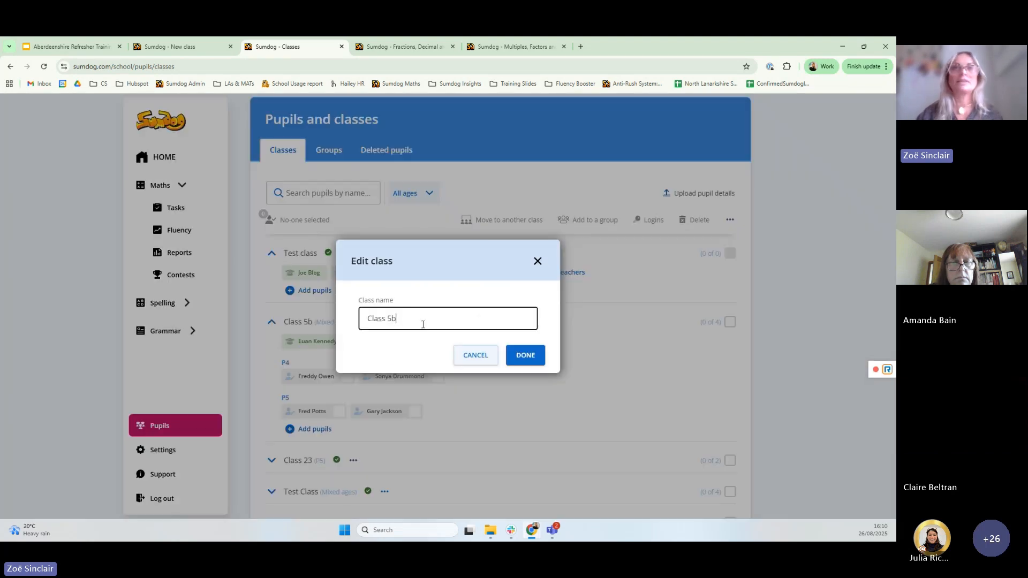
{"action": "key", "text": "BackSpace"}
{"action": "key", "text": "BackSpace"}
{"action": "type", "text": "6"}
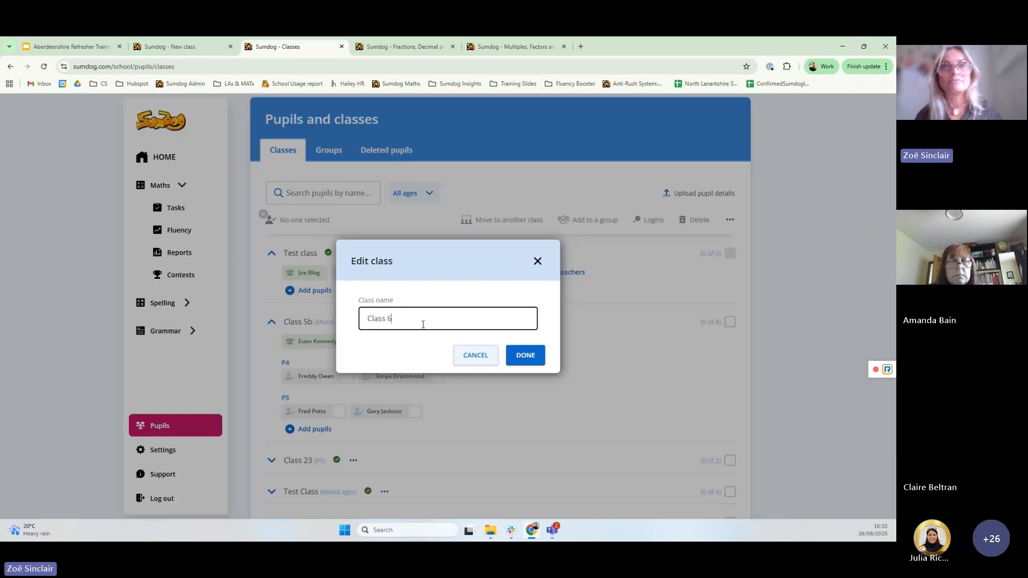
{"action": "type", "text": "B"}
{"action": "left_click", "coordinate": [531, 364]}
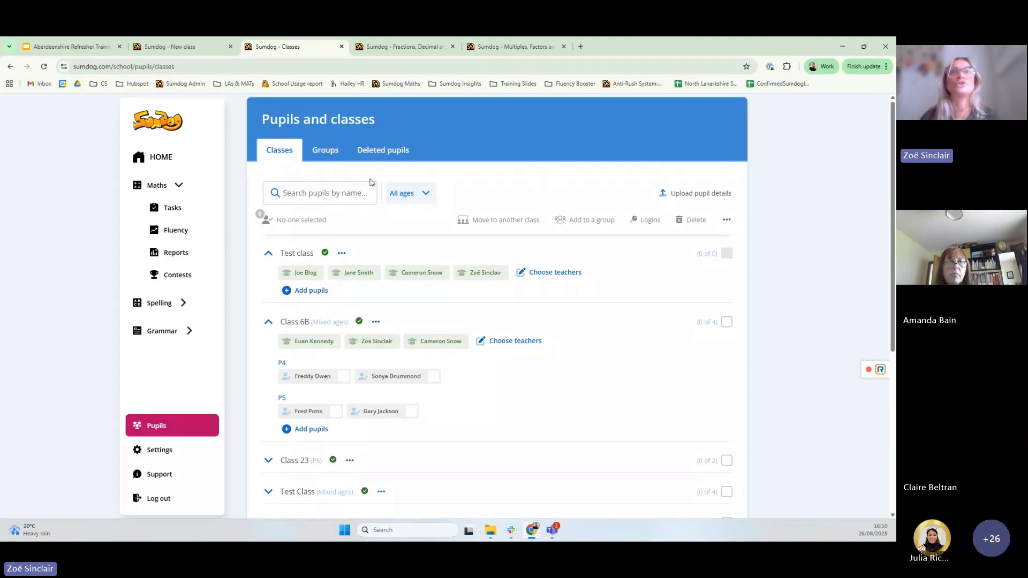
On the Groups tab, create a new group named 'Blue Group 2'
{"action": "left_click", "coordinate": [326, 153]}
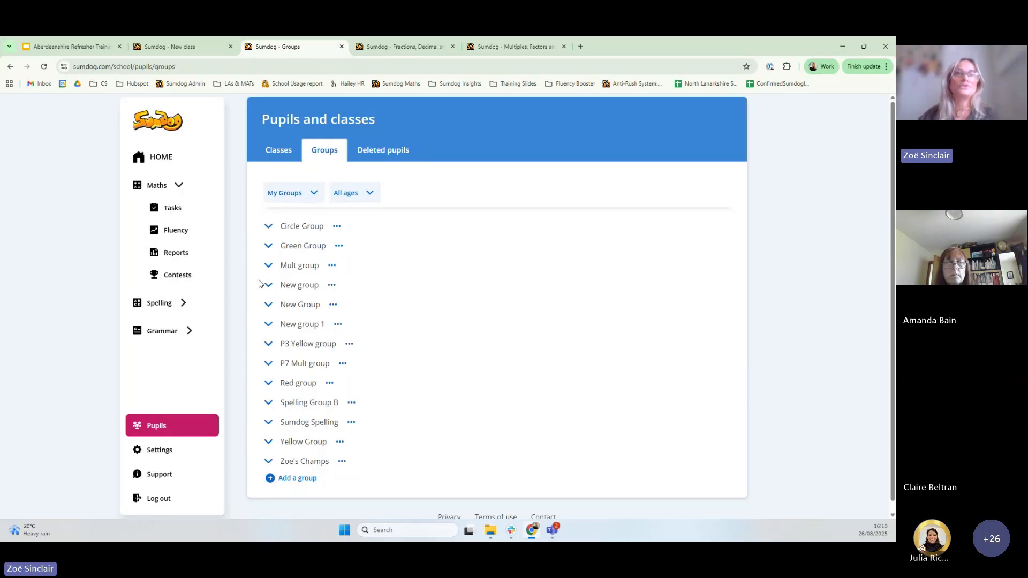
{"action": "left_click", "coordinate": [297, 478]}
{"action": "left_click", "coordinate": [394, 313]}
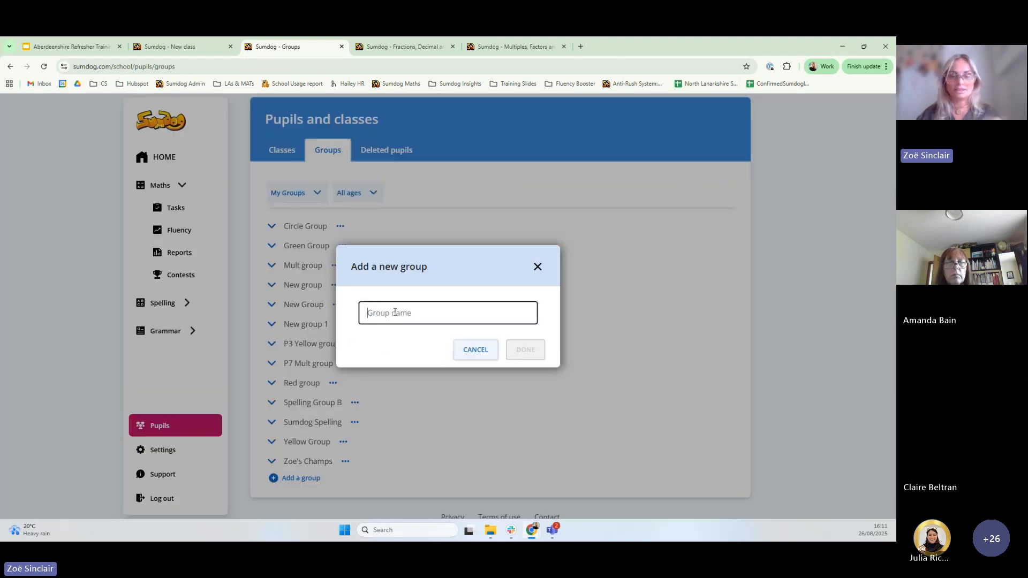
{"action": "type", "text": "Blue "}
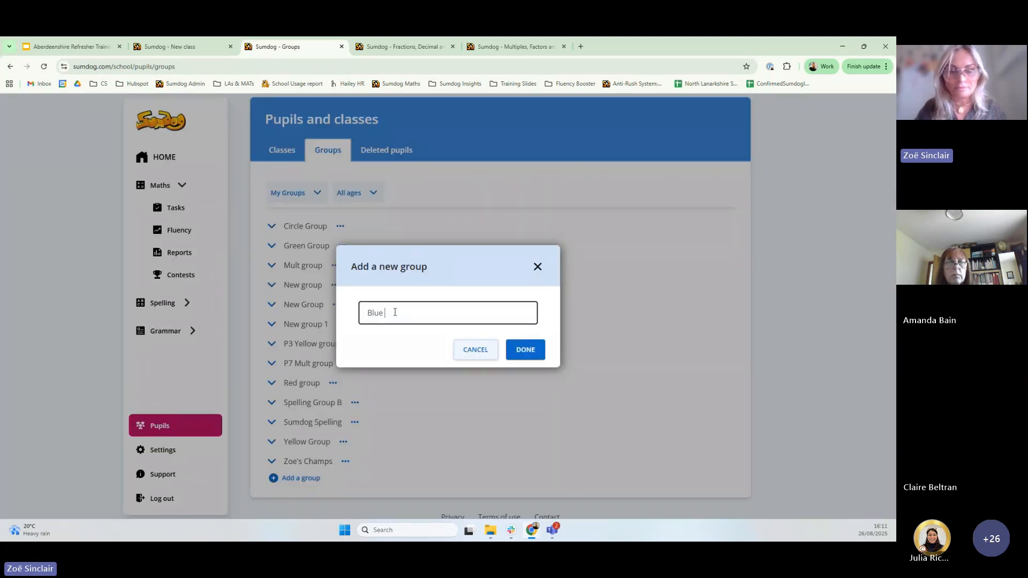
{"action": "type", "text": "Group 2"}
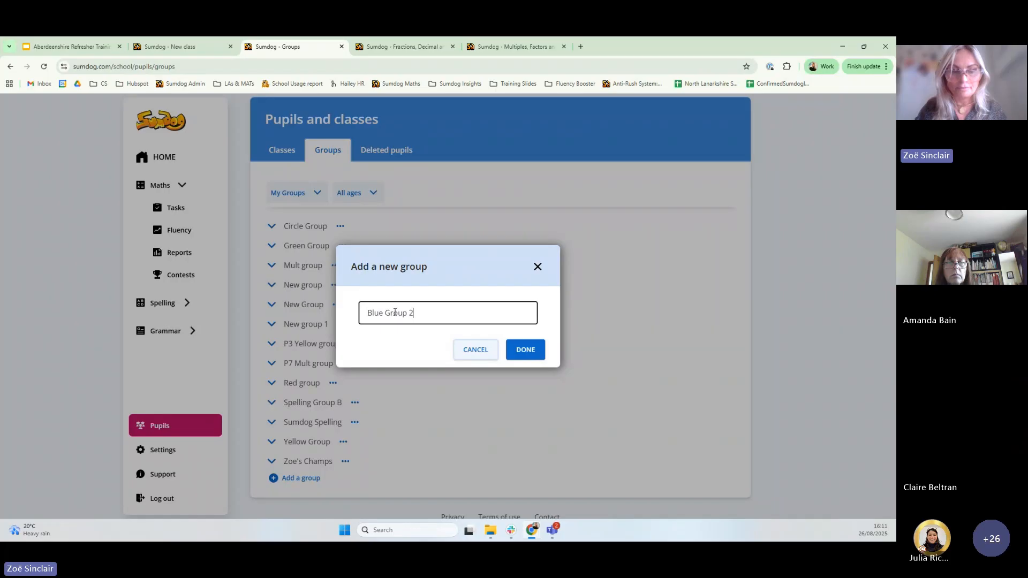
{"action": "left_click", "coordinate": [530, 351]}
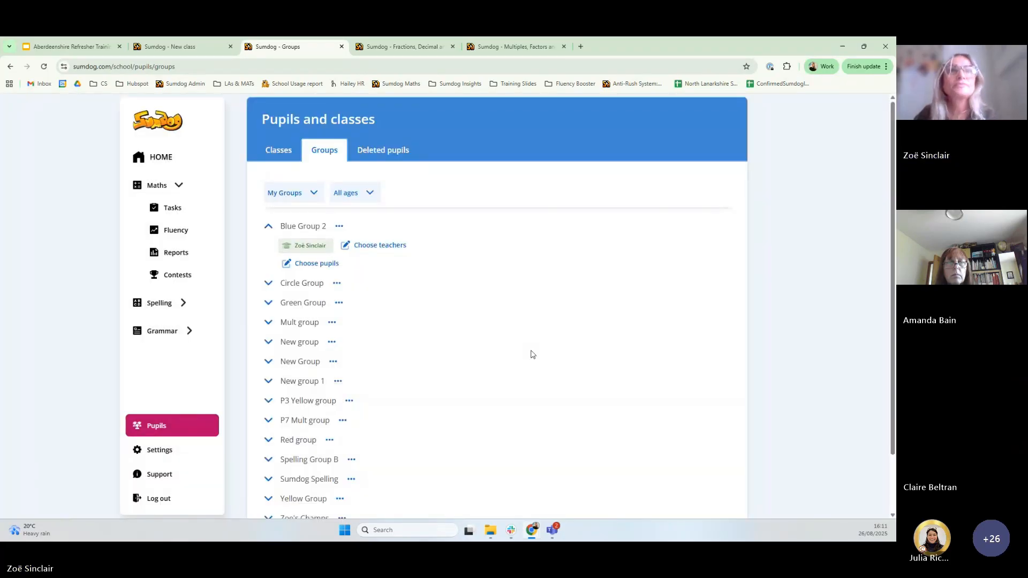
Search for the Class 6B pupil by name and add them to Blue Group 2
{"action": "left_click", "coordinate": [310, 264]}
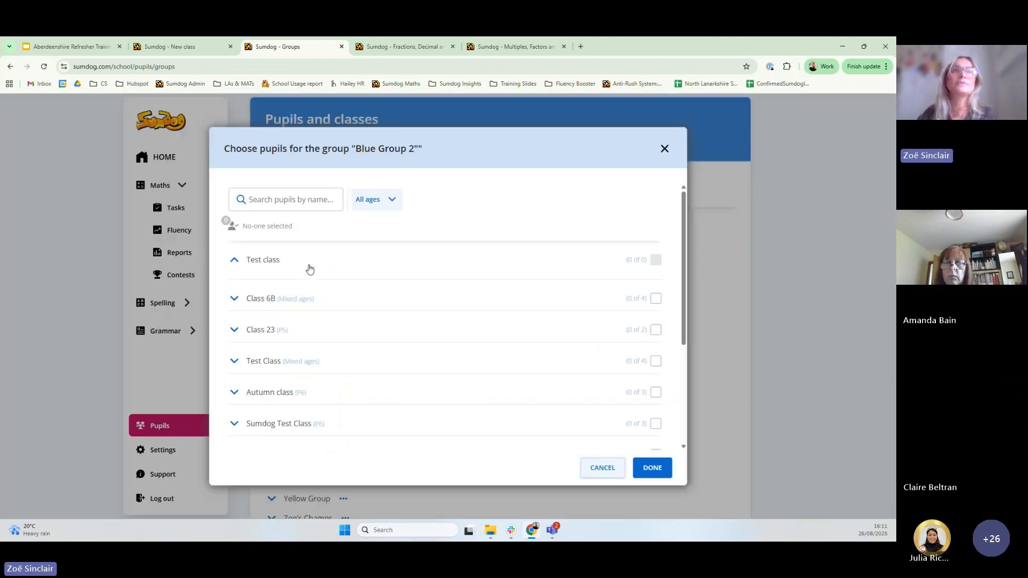
{"action": "left_click", "coordinate": [273, 200]}
{"action": "type", "text": "Freddy"}
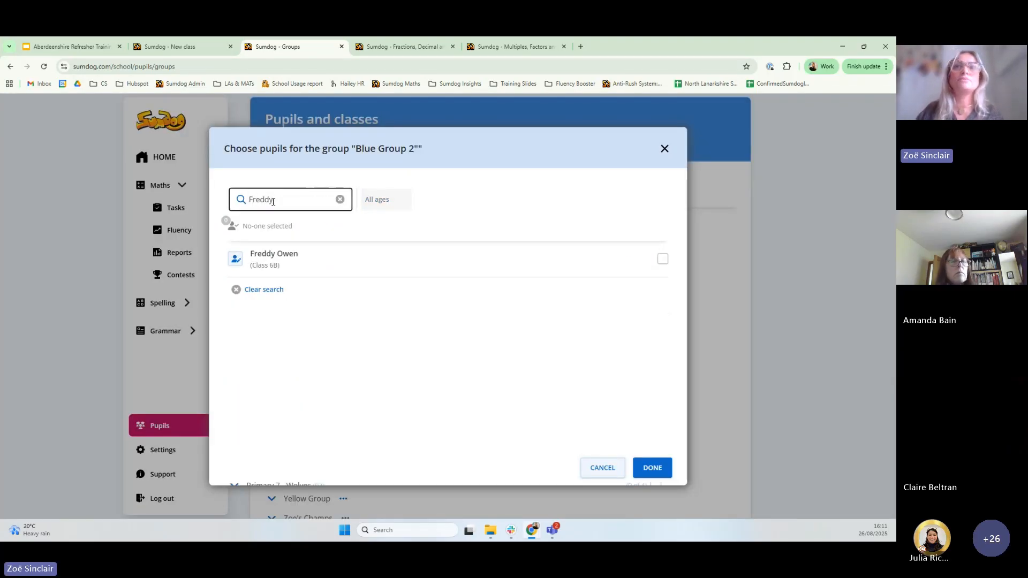
{"action": "left_click", "coordinate": [663, 259]}
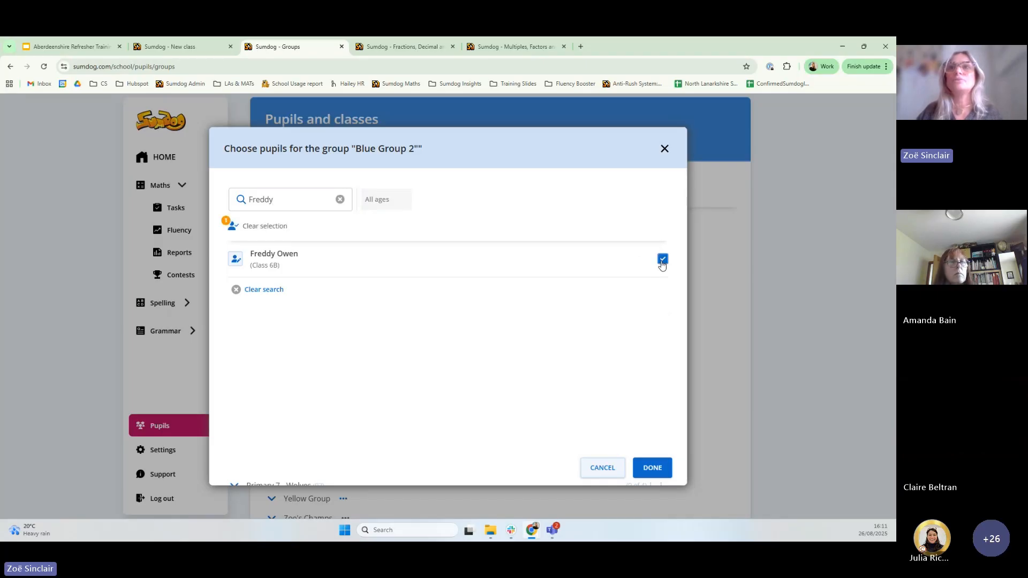
{"action": "left_click", "coordinate": [652, 468]}
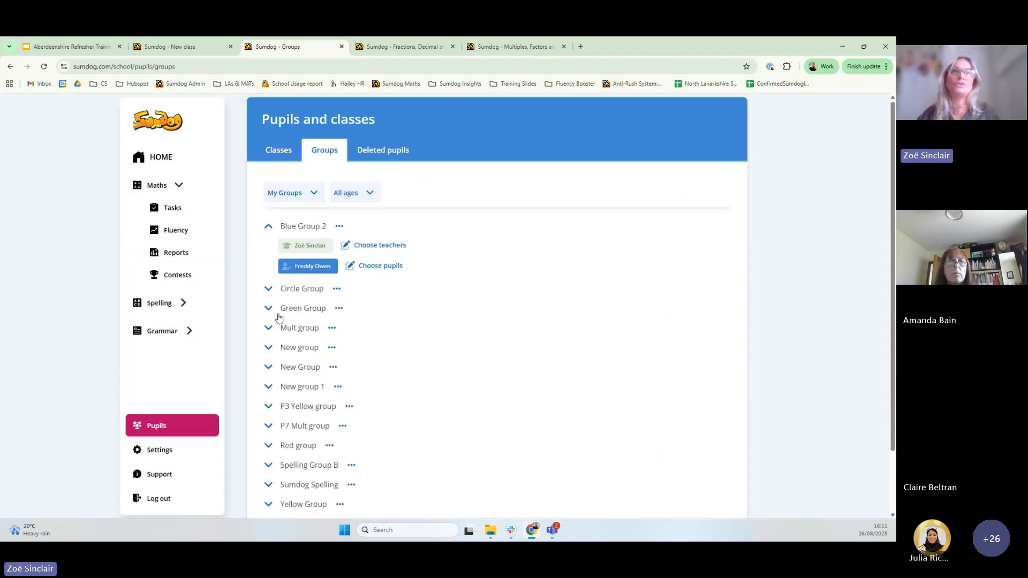
Expand and collapse Circle Group to check its members
{"action": "scroll", "coordinate": [268, 409], "scroll_direction": "down", "scroll_amount": 2}
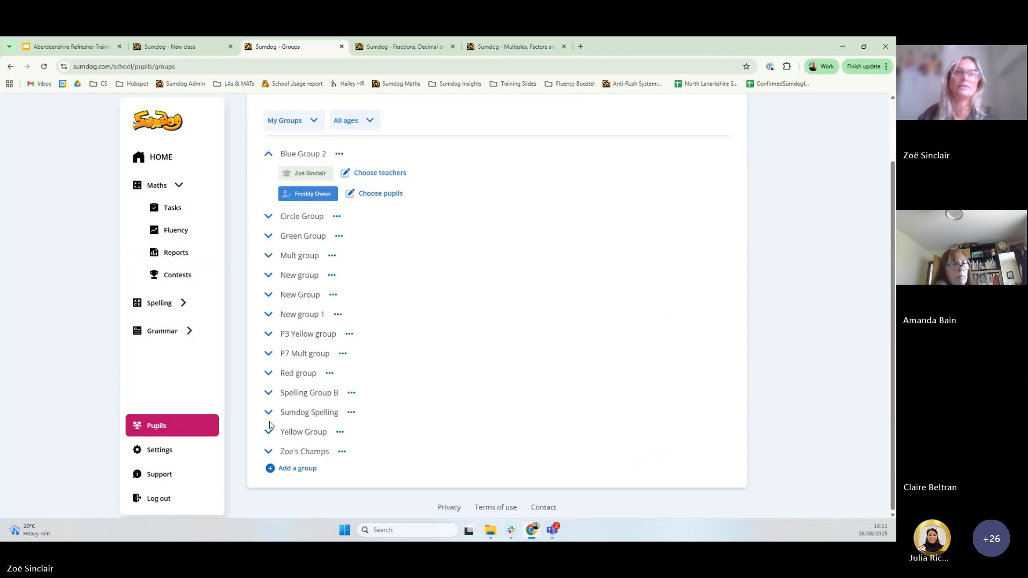
{"action": "scroll", "coordinate": [333, 234], "scroll_direction": "up", "scroll_amount": 2}
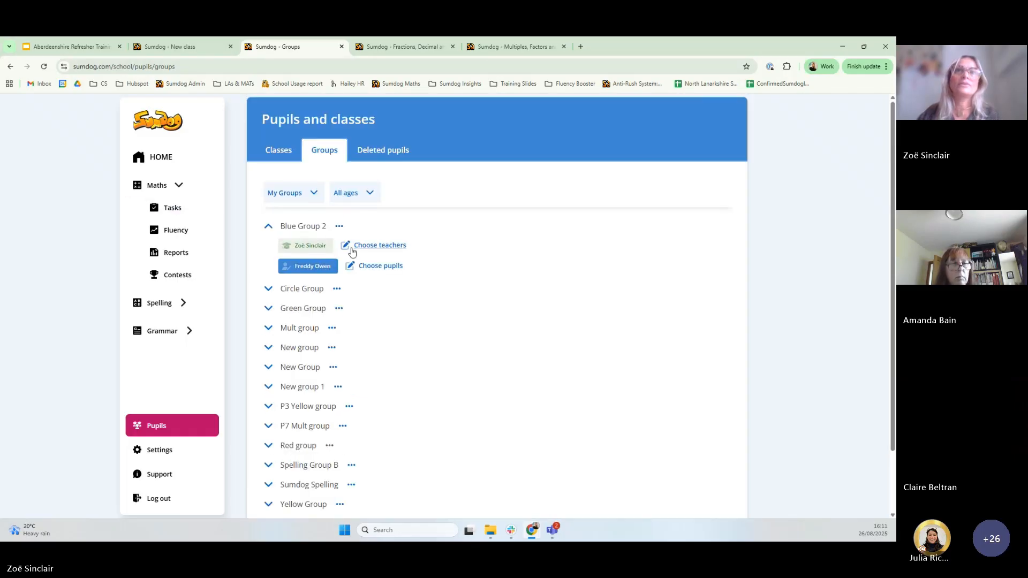
{"action": "left_click", "coordinate": [269, 291]}
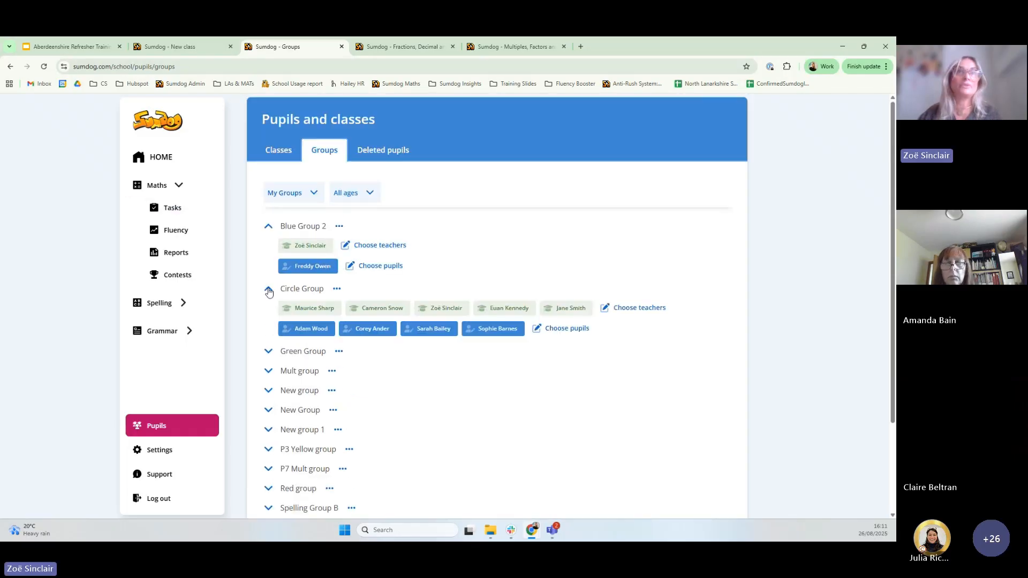
{"action": "left_click", "coordinate": [269, 290]}
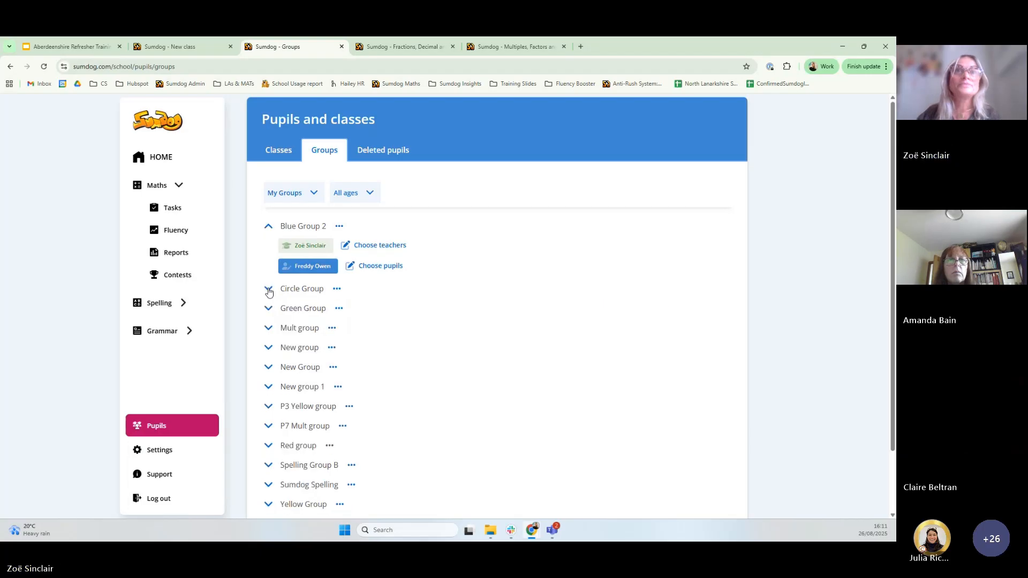
{"action": "scroll", "coordinate": [314, 314], "scroll_direction": "down", "scroll_amount": 2}
{"action": "scroll", "coordinate": [315, 314], "scroll_direction": "up", "scroll_amount": 2}
{"action": "scroll", "coordinate": [289, 447], "scroll_direction": "down", "scroll_amount": 2}
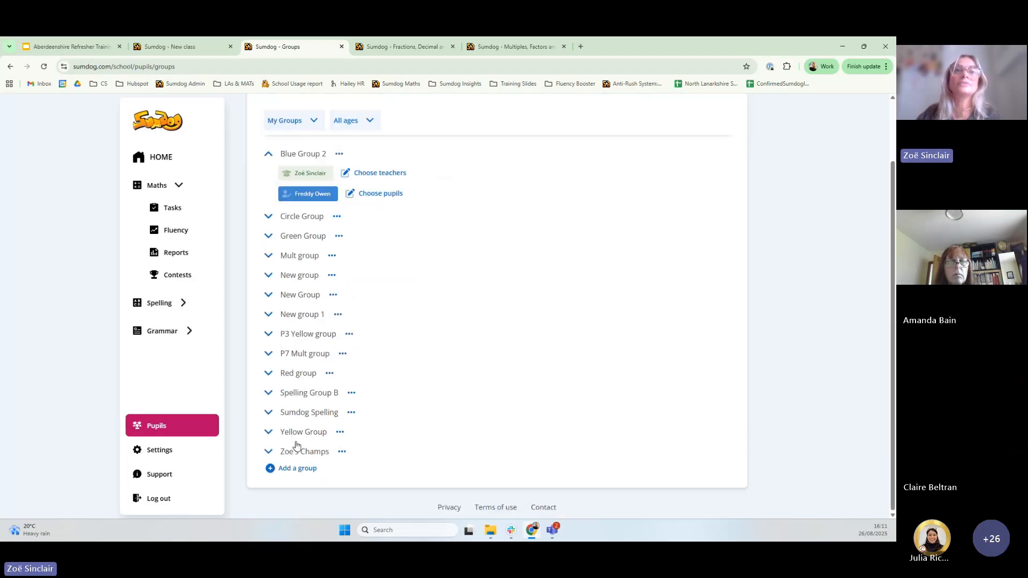
Switch the groups filter from My Groups to All Groups, showing all 14 groups
{"action": "left_click", "coordinate": [289, 468]}
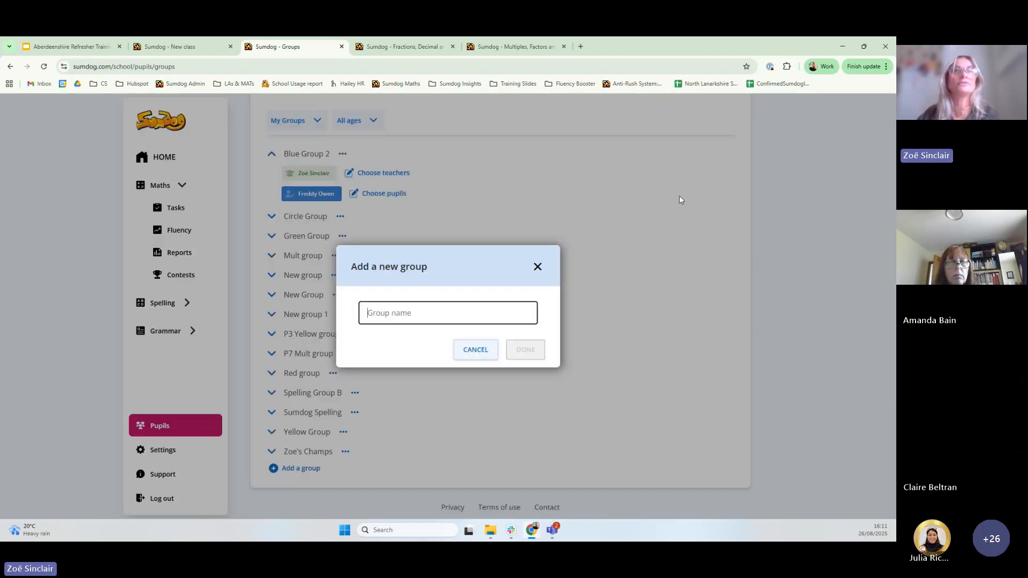
{"action": "left_click", "coordinate": [537, 266]}
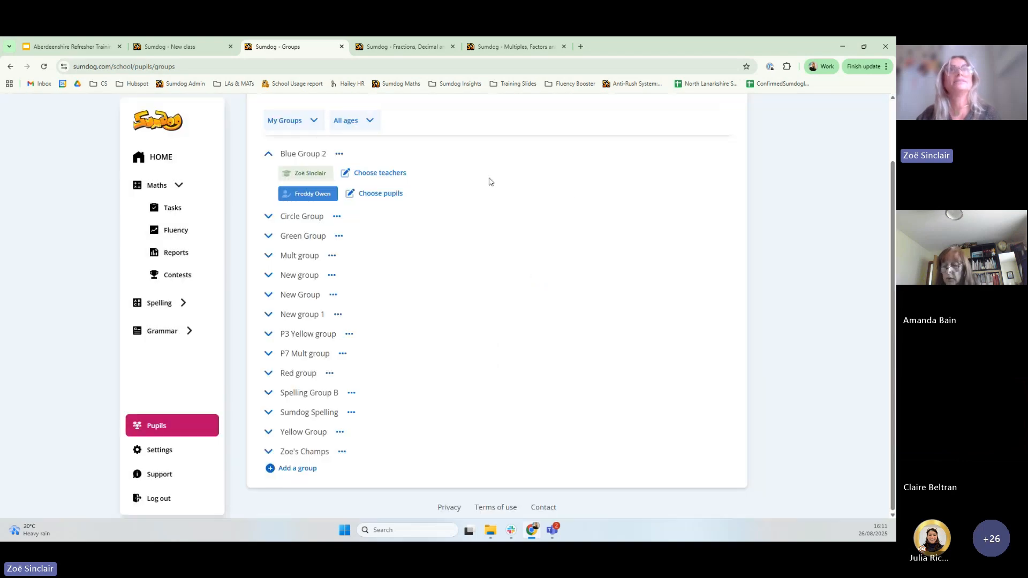
{"action": "left_click", "coordinate": [313, 121]}
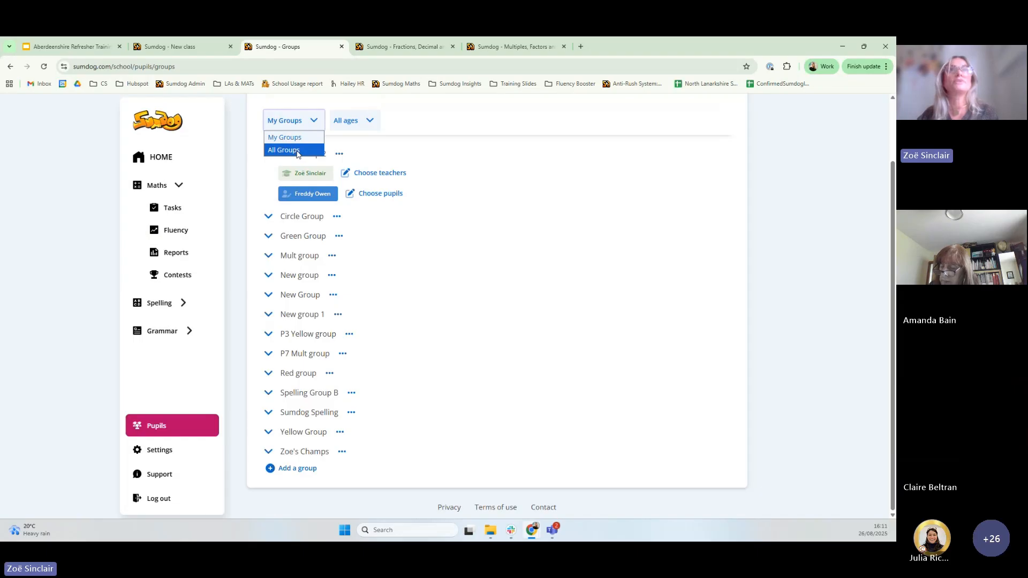
{"action": "left_click", "coordinate": [297, 153]}
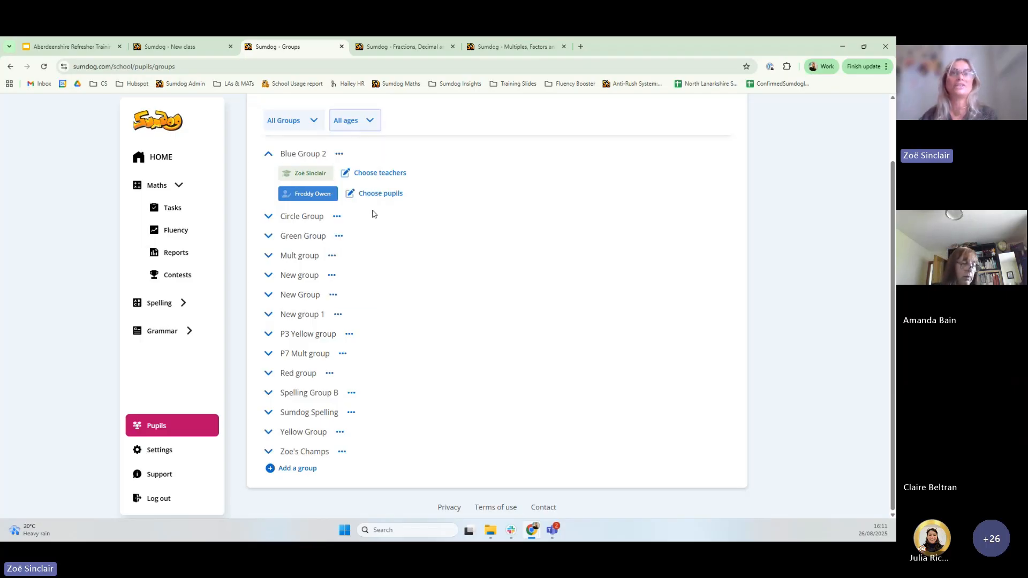
{"action": "scroll", "coordinate": [434, 321], "scroll_direction": "up", "scroll_amount": 2}
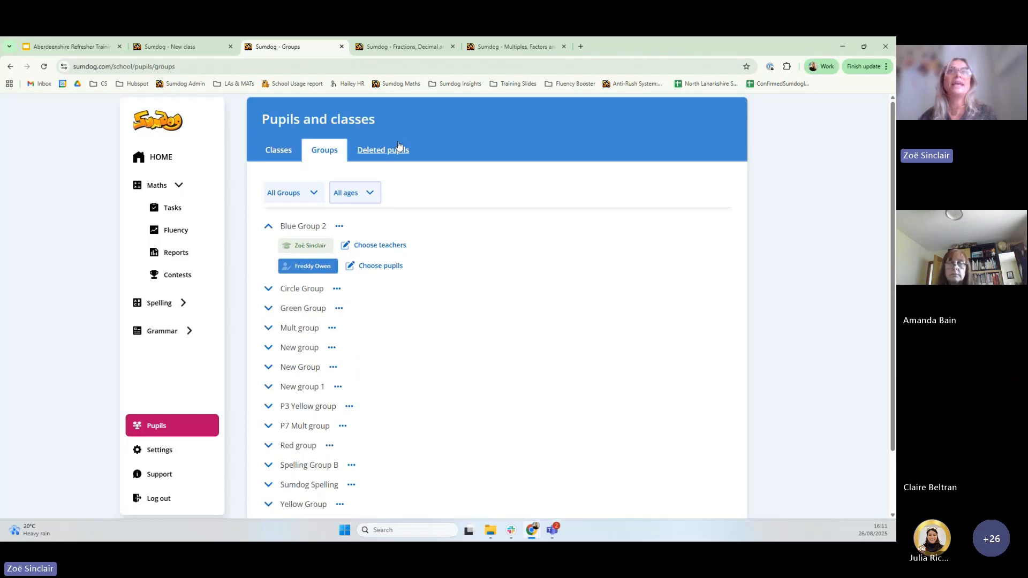
Review Deleted pupils, return to Classes, then switch to the Google Slides training presentation
{"action": "left_click", "coordinate": [373, 154]}
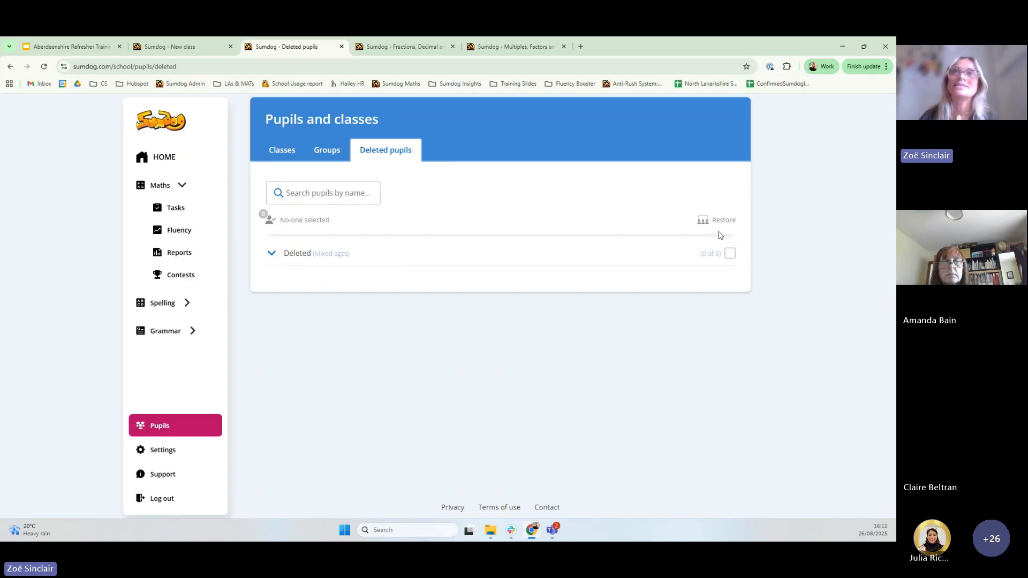
{"action": "left_click", "coordinate": [273, 156]}
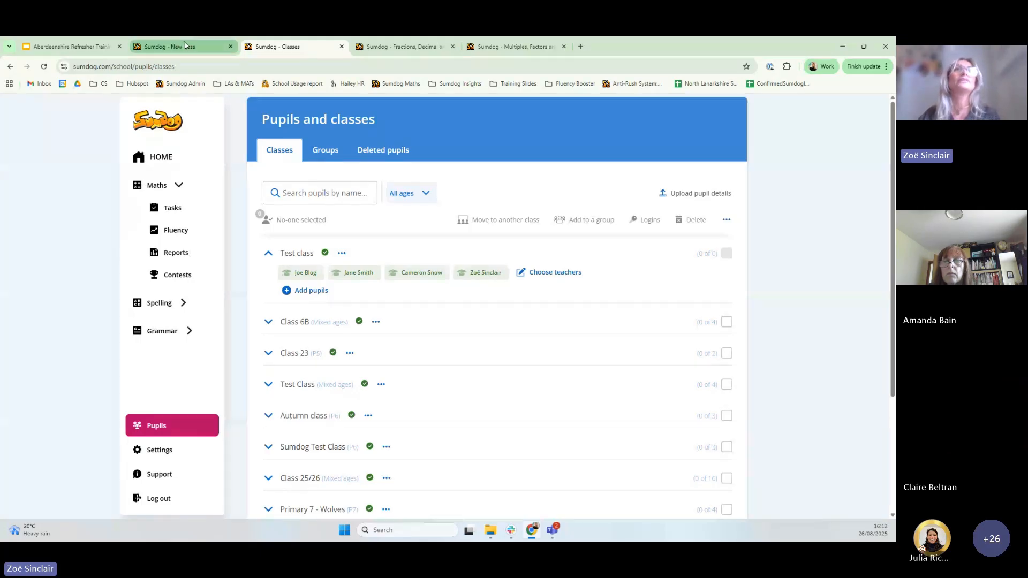
{"action": "left_click", "coordinate": [89, 46]}
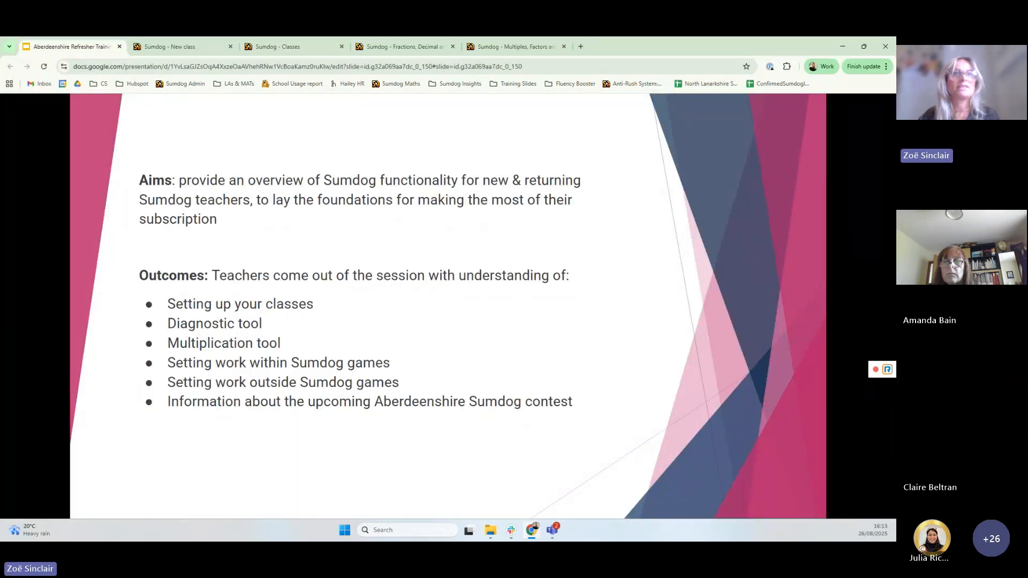
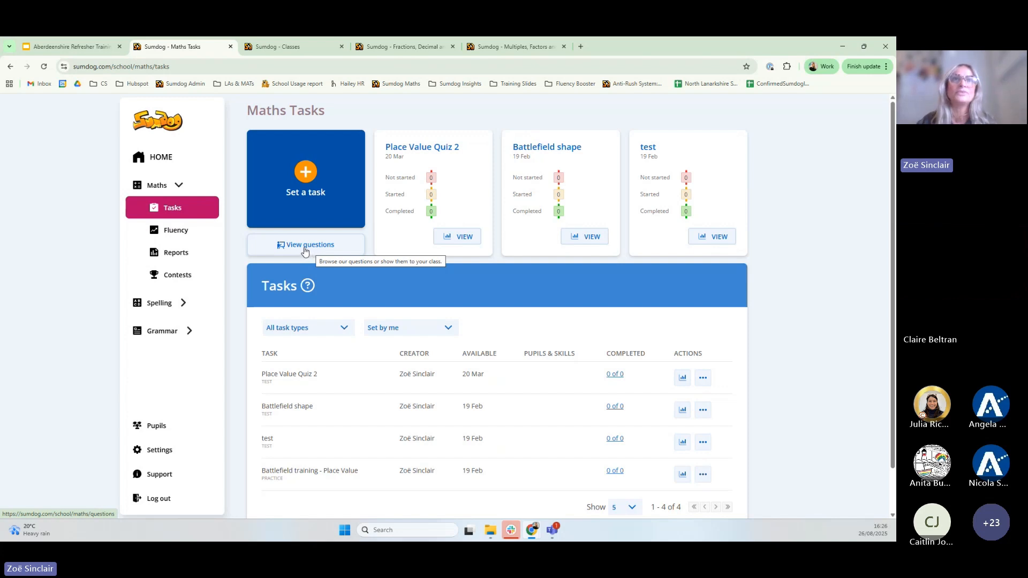
Open the question browser for the Scottish Curriculum for Excellence
{"action": "left_click", "coordinate": [305, 247]}
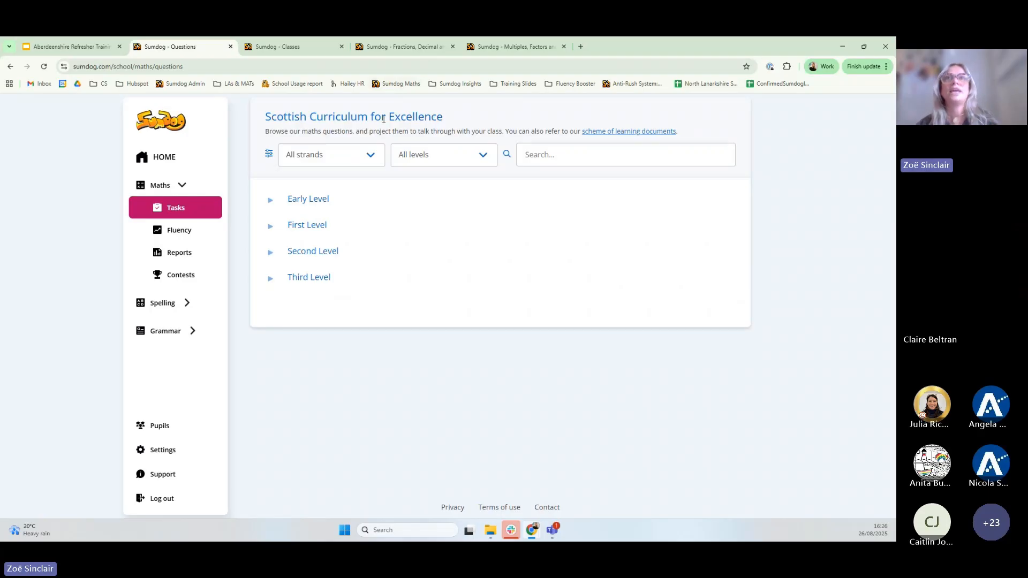
Filter the question browser to all strands at Second Level
{"action": "left_click", "coordinate": [366, 161]}
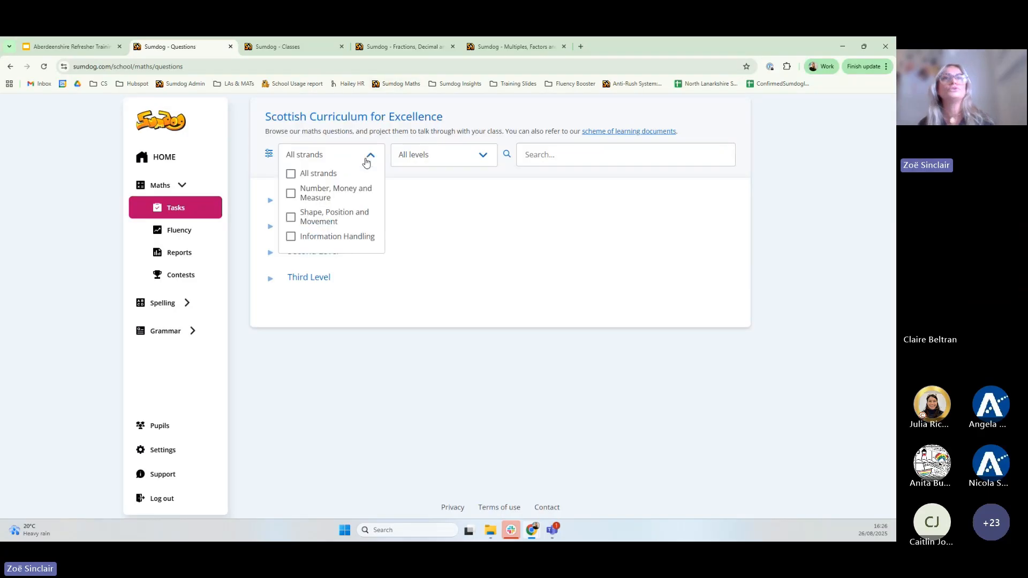
{"action": "left_click", "coordinate": [290, 174]}
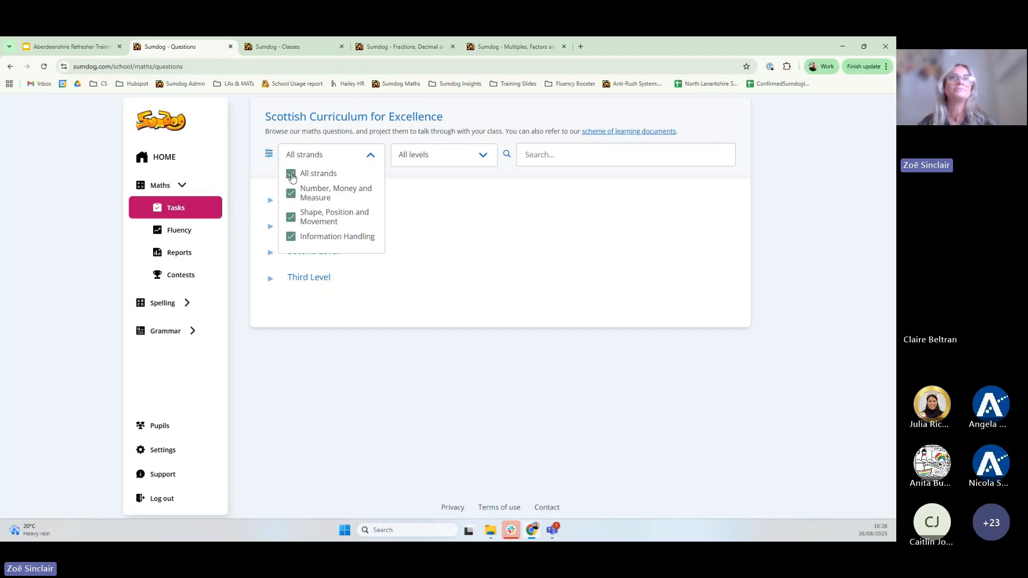
{"action": "left_click", "coordinate": [472, 162]}
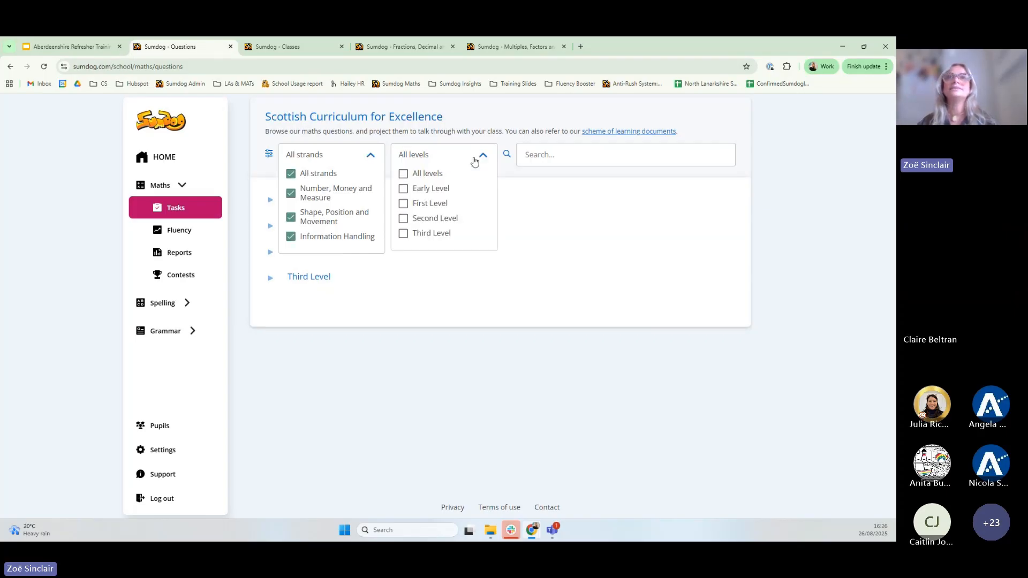
{"action": "left_click", "coordinate": [404, 219]}
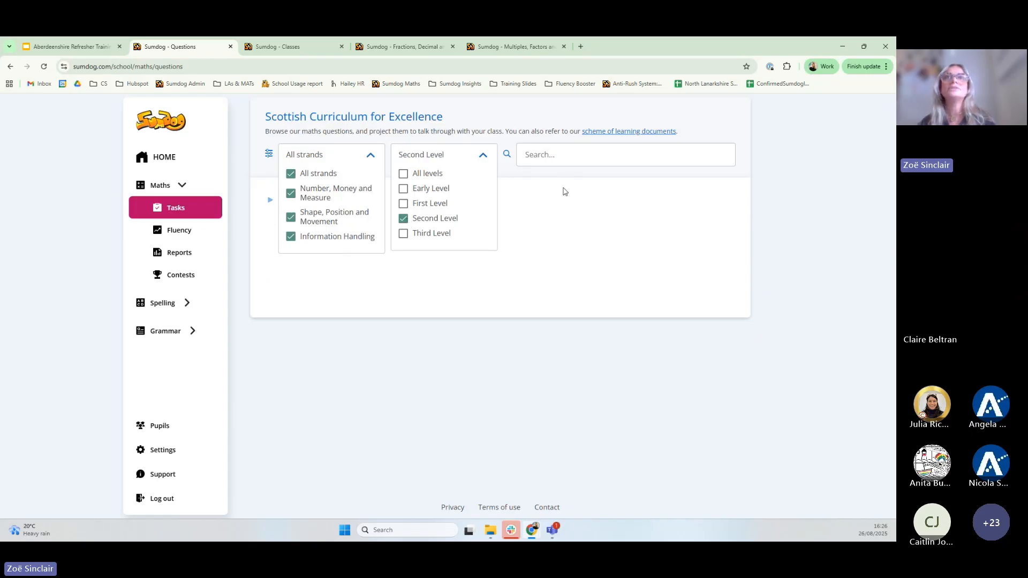
{"action": "left_click", "coordinate": [479, 159]}
{"action": "left_click", "coordinate": [371, 159]}
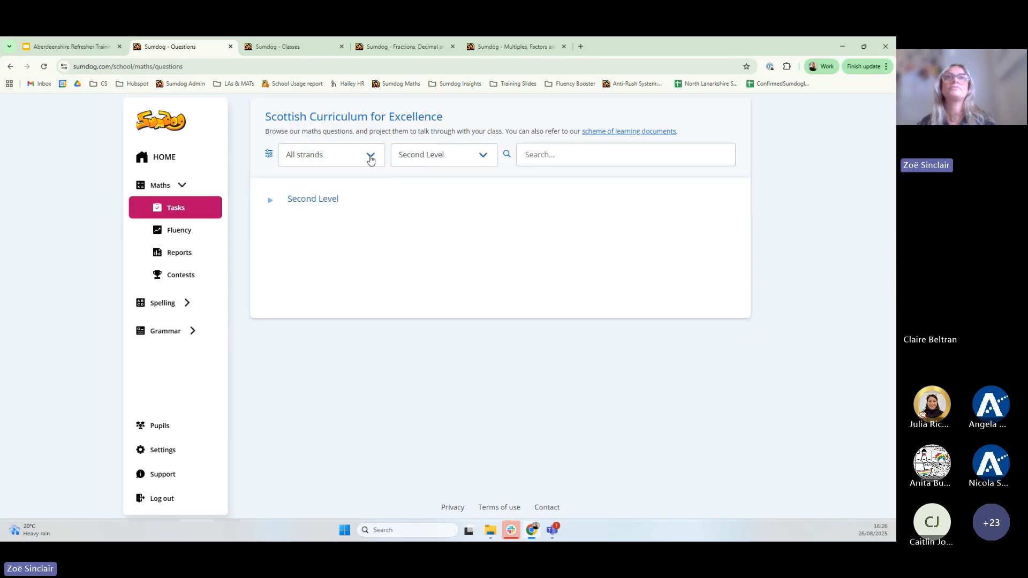
Drill into Number > Fractions > MNU 2-07c > MTH 2-07c and preview 'Match whole numbers to equivalent fractions'
{"action": "left_click", "coordinate": [269, 202]}
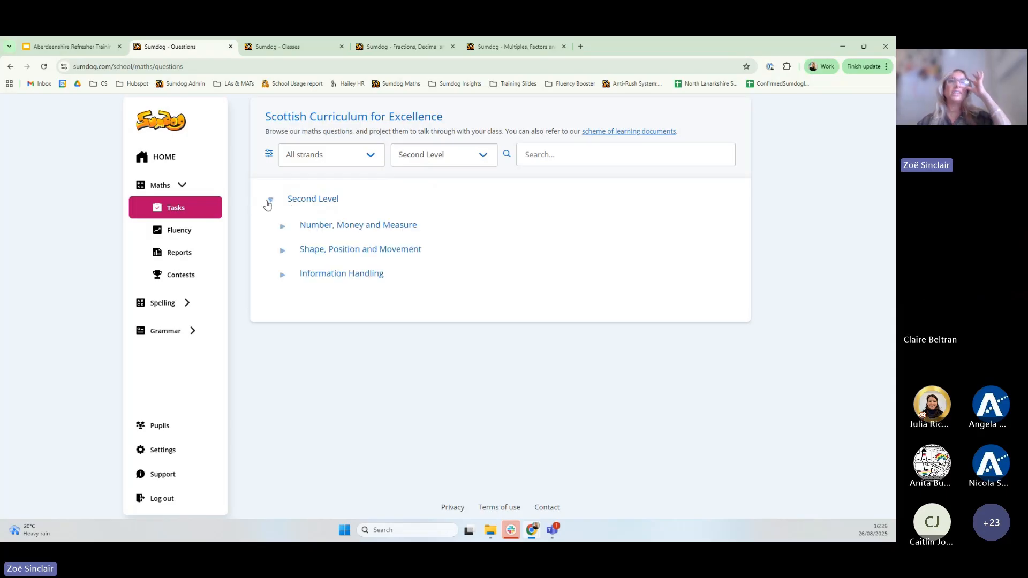
{"action": "left_click", "coordinate": [280, 234]}
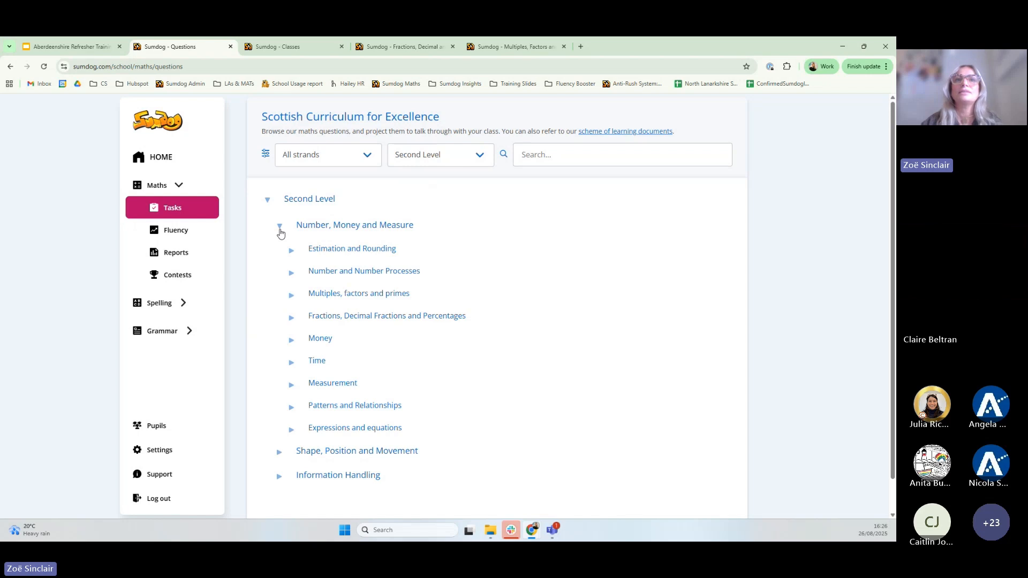
{"action": "left_click", "coordinate": [291, 320]}
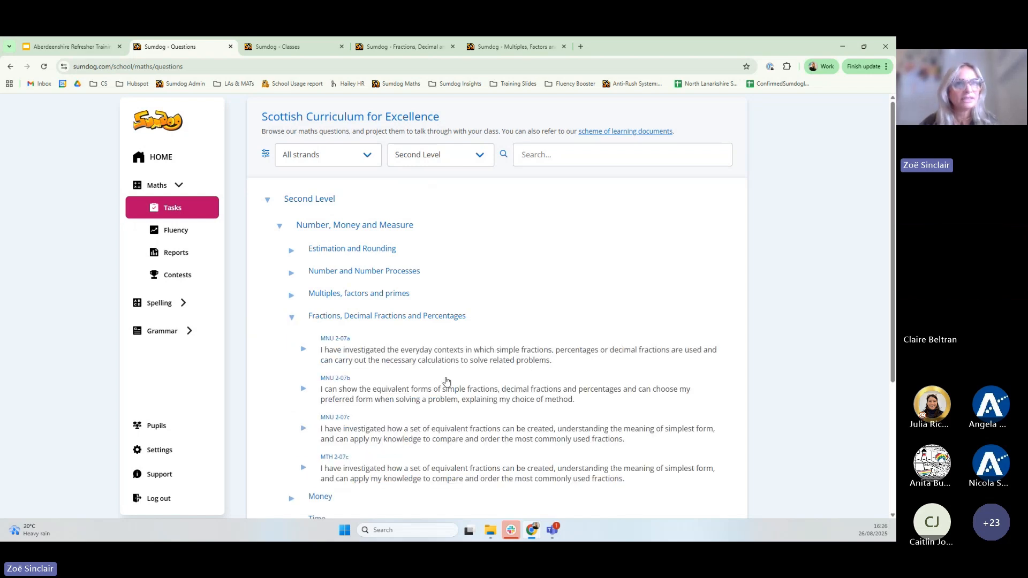
{"action": "scroll", "coordinate": [447, 381], "scroll_direction": "down", "scroll_amount": 2}
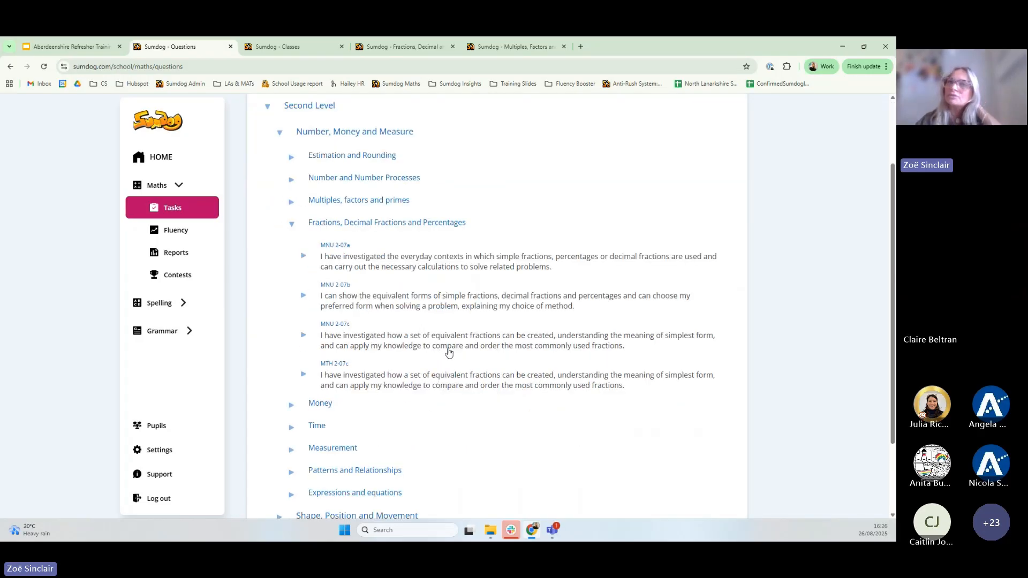
{"action": "left_click", "coordinate": [303, 336]}
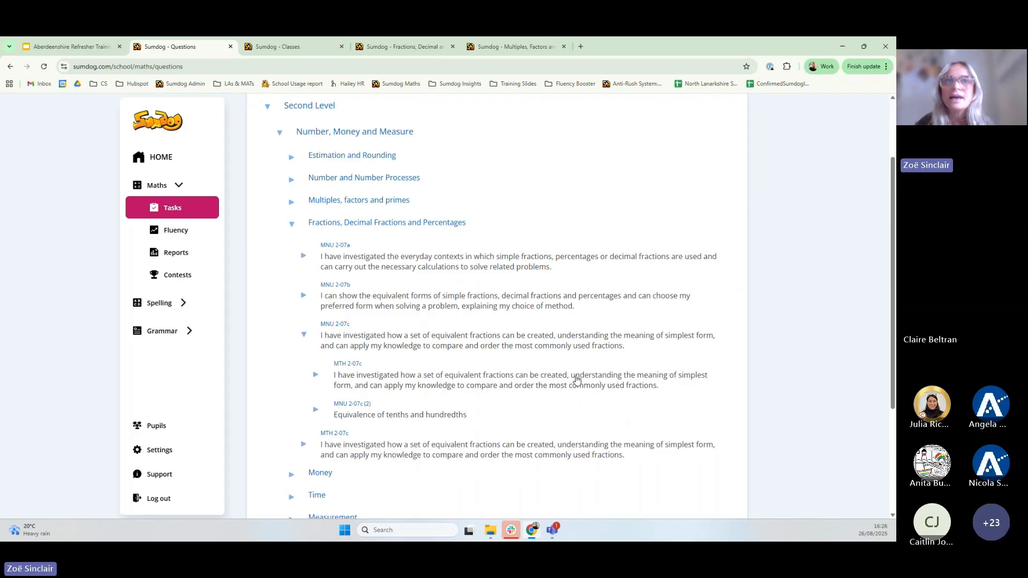
{"action": "left_click", "coordinate": [314, 376]}
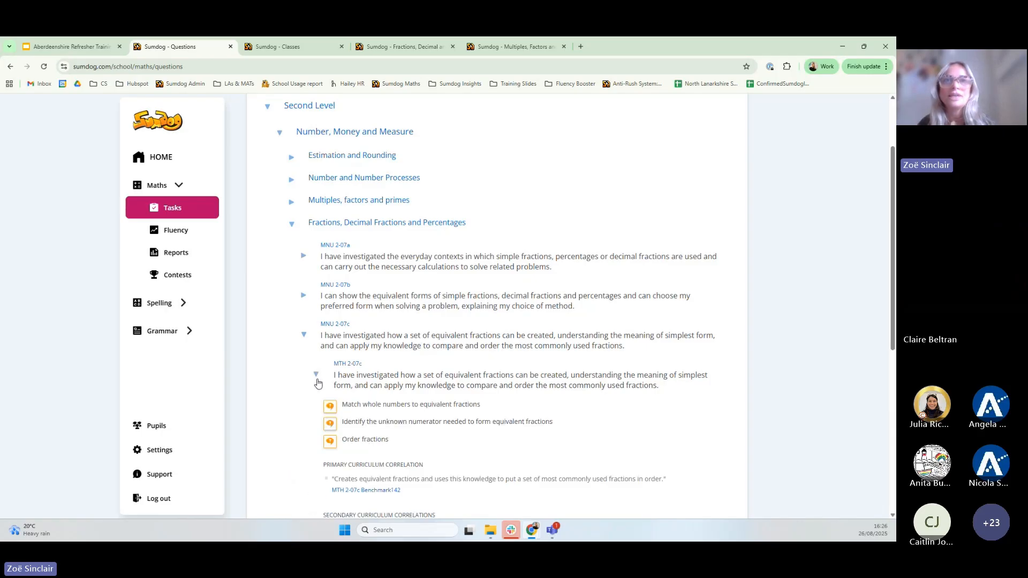
{"action": "left_click", "coordinate": [329, 407]}
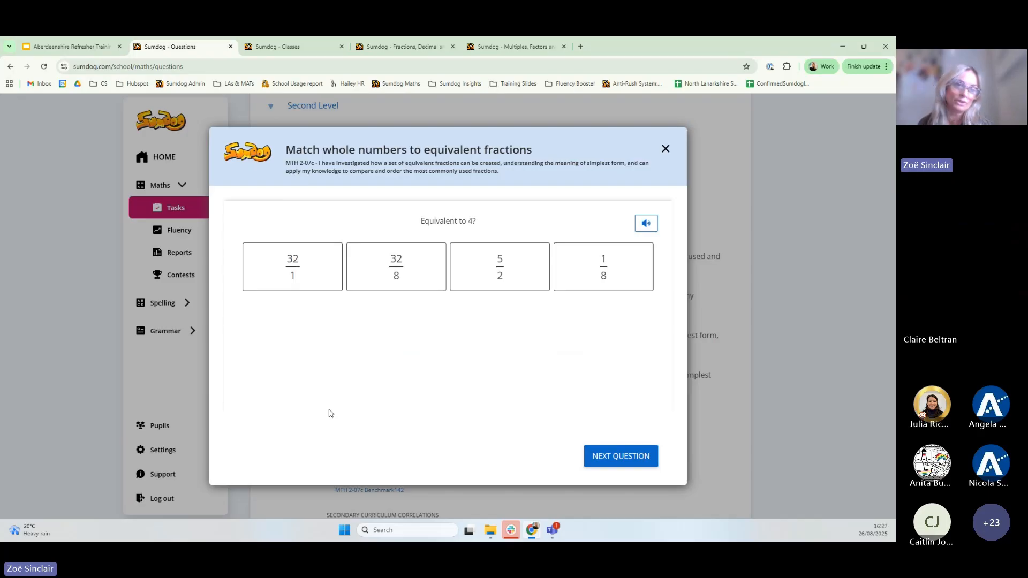
Cycle through seven more equivalent-fraction sample questions, then close the preview
{"action": "left_click", "coordinate": [638, 462]}
{"action": "left_click", "coordinate": [638, 463]}
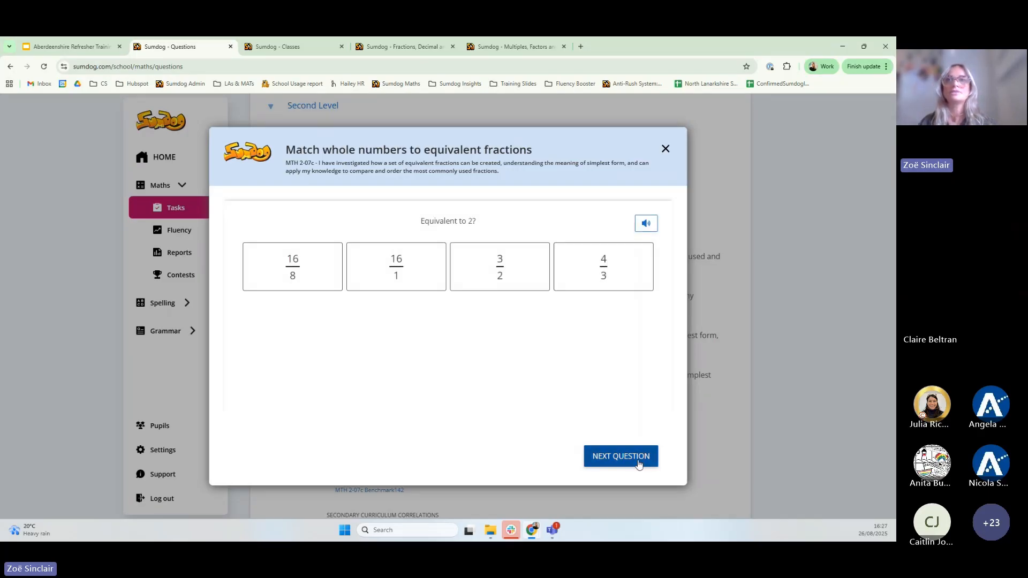
{"action": "left_click", "coordinate": [638, 462]}
{"action": "left_click", "coordinate": [639, 463]}
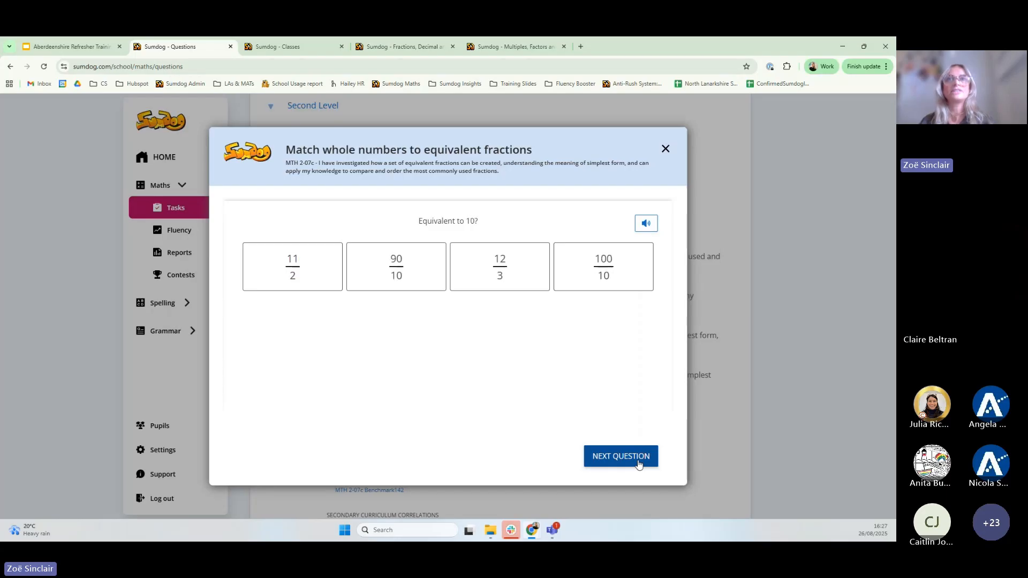
{"action": "left_click", "coordinate": [639, 463]}
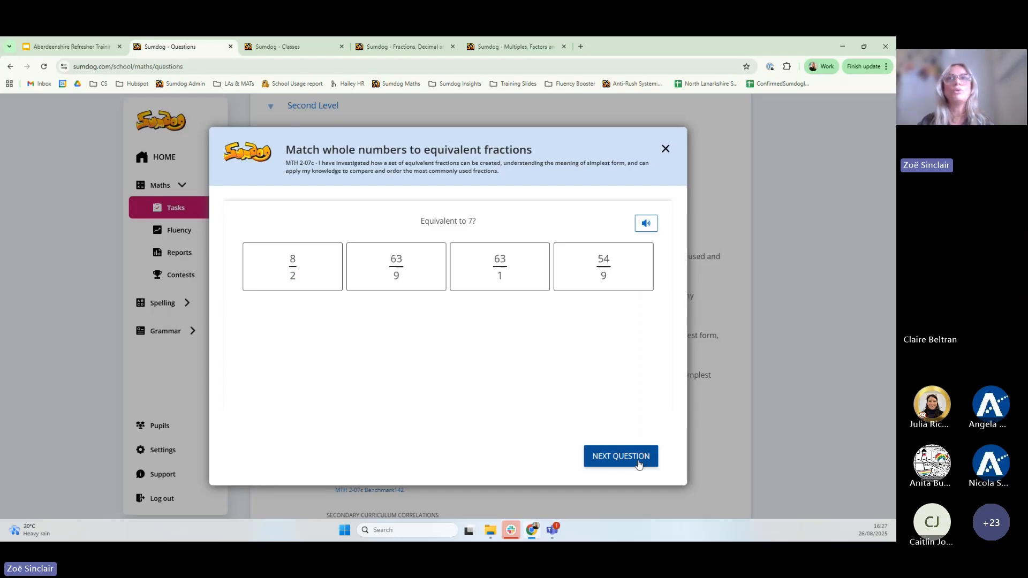
{"action": "left_click", "coordinate": [638, 462]}
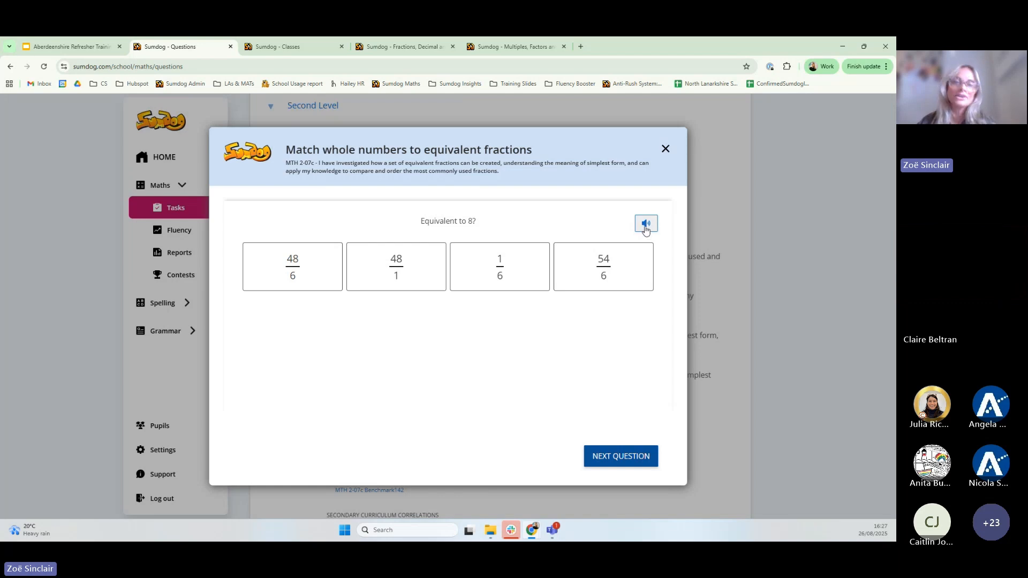
{"action": "left_click", "coordinate": [610, 456]}
{"action": "left_click", "coordinate": [666, 149]}
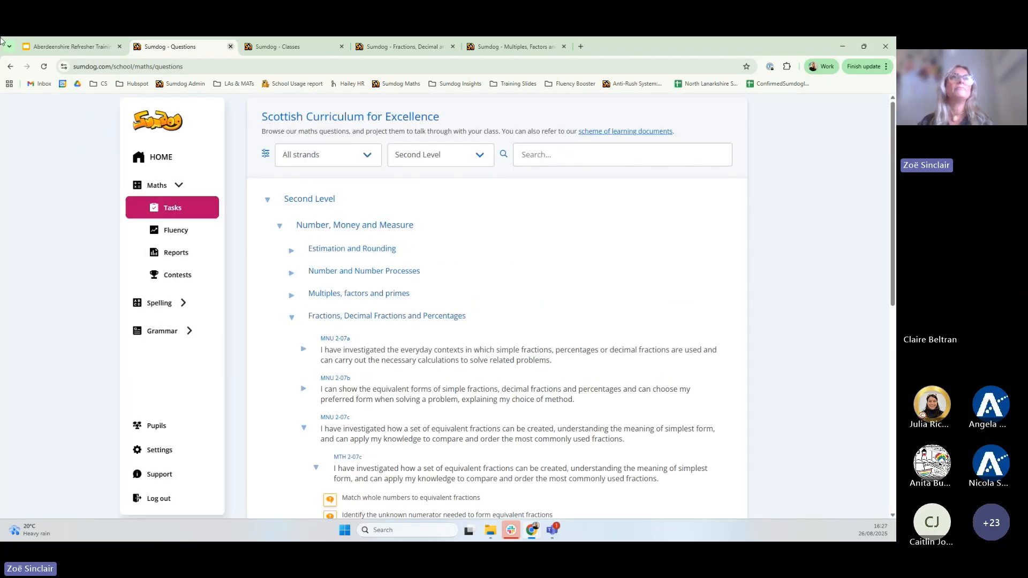
Return to Maths Tasks and show tasks set by anyone
{"action": "left_click", "coordinate": [172, 211]}
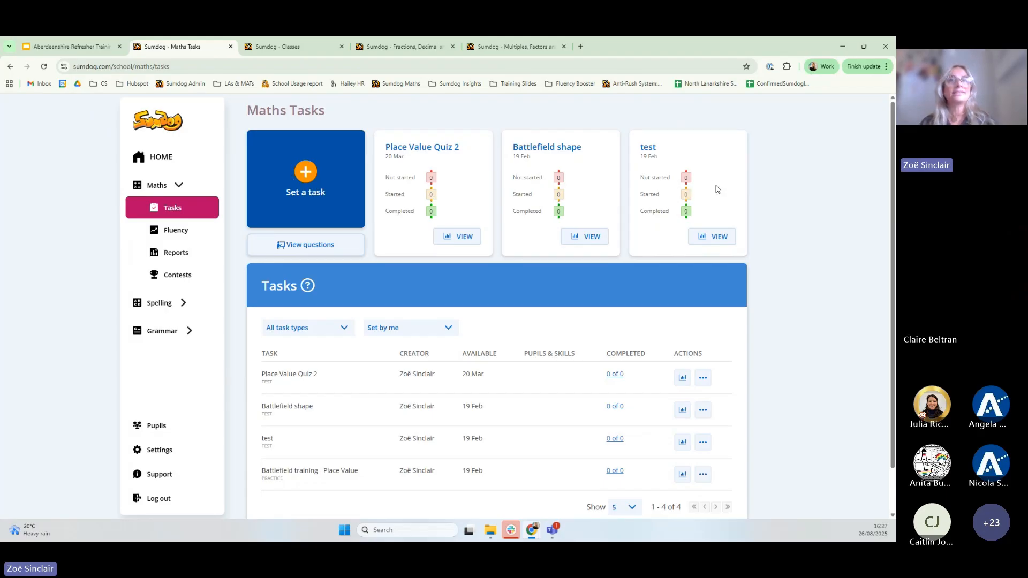
{"action": "scroll", "coordinate": [371, 395], "scroll_direction": "down", "scroll_amount": 1}
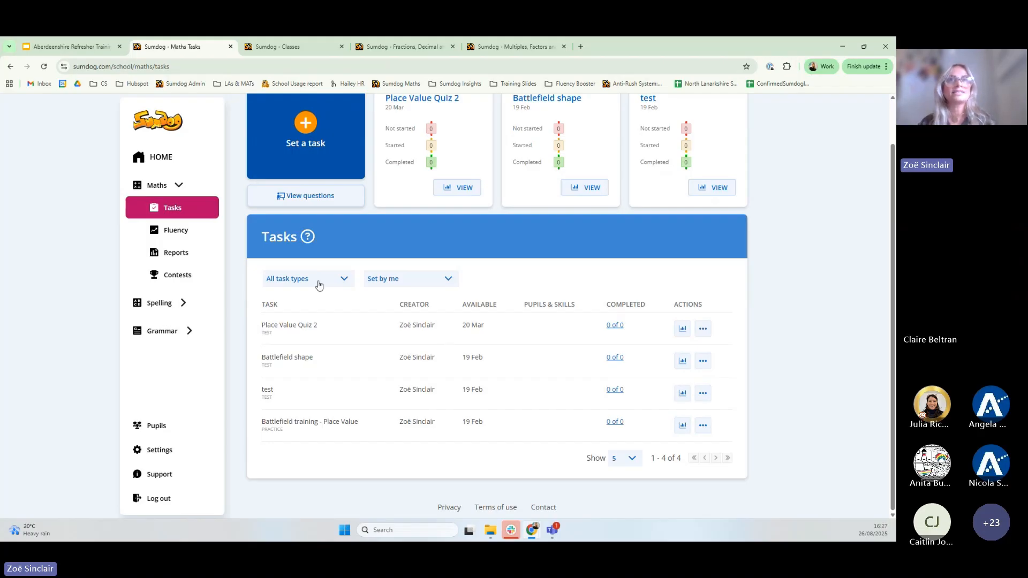
{"action": "left_click", "coordinate": [448, 281]}
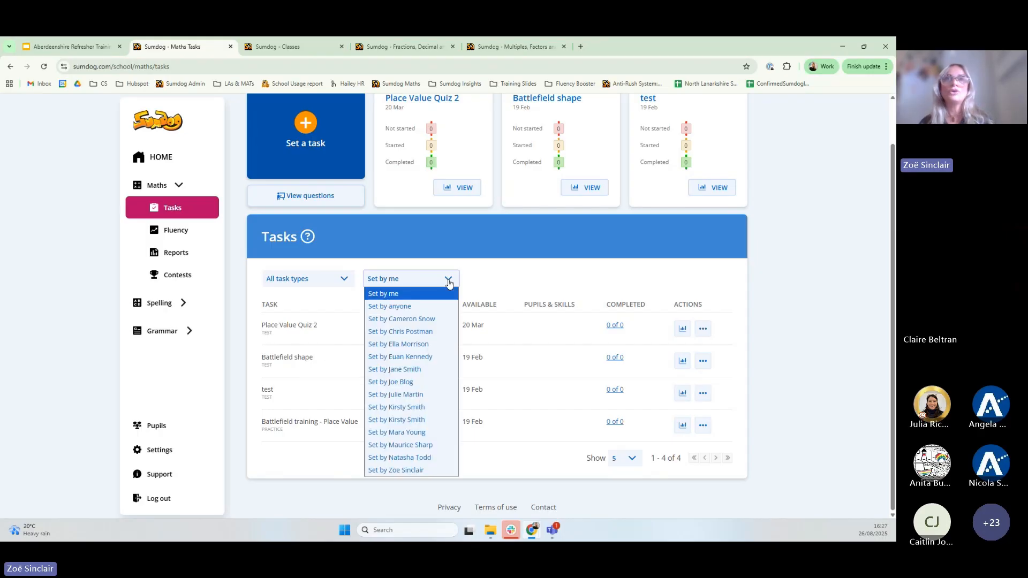
{"action": "left_click", "coordinate": [406, 311]}
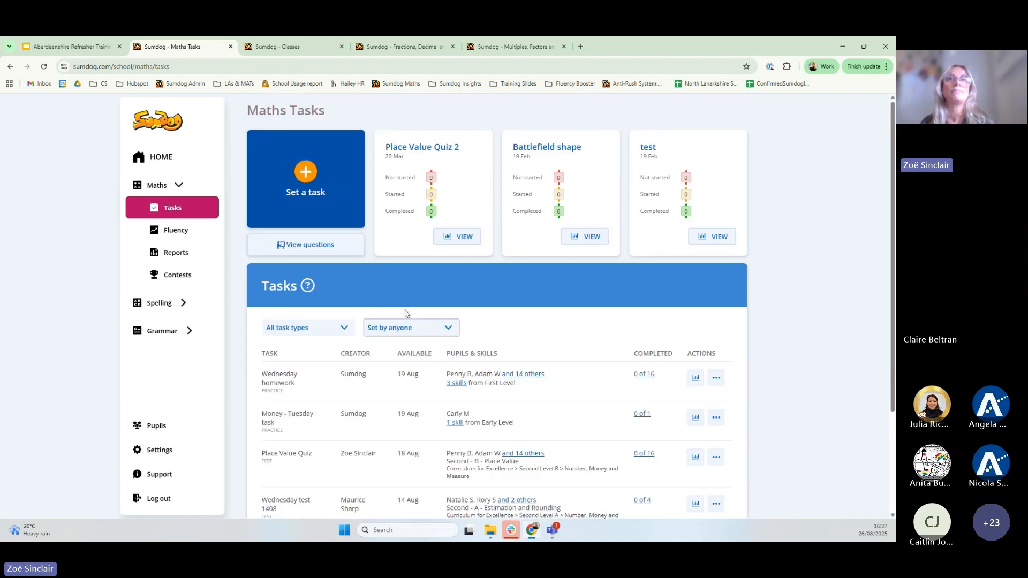
Filter the task list to Tests, then Practice, then back to All task types
{"action": "left_click", "coordinate": [342, 328]}
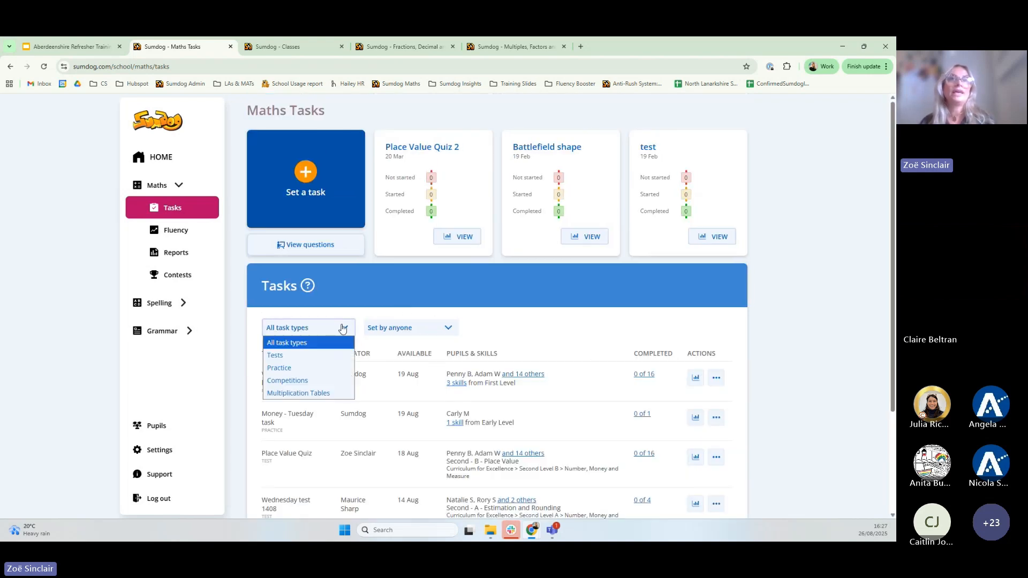
{"action": "left_click", "coordinate": [273, 356]}
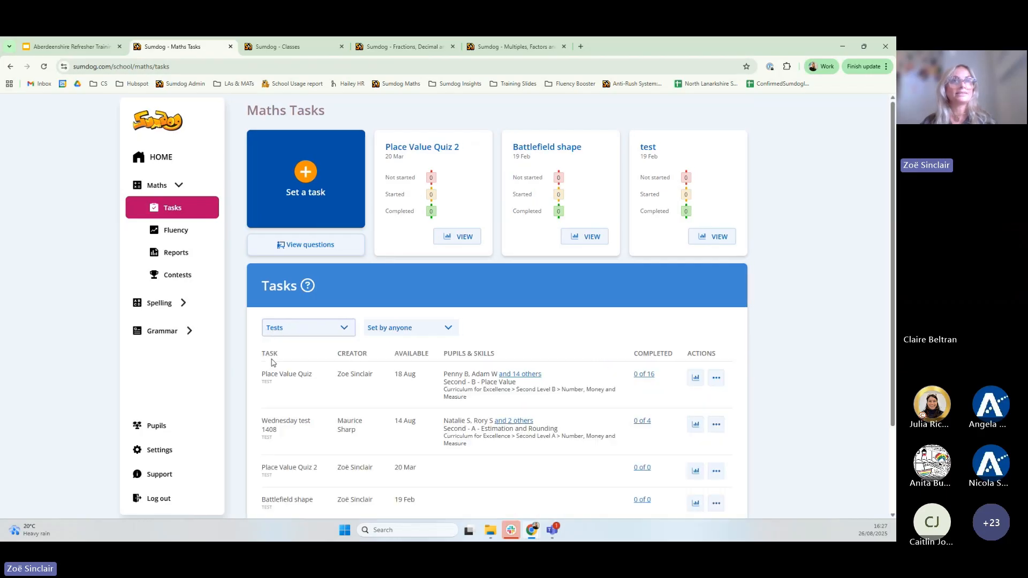
{"action": "left_click", "coordinate": [344, 329]}
{"action": "left_click", "coordinate": [310, 368]}
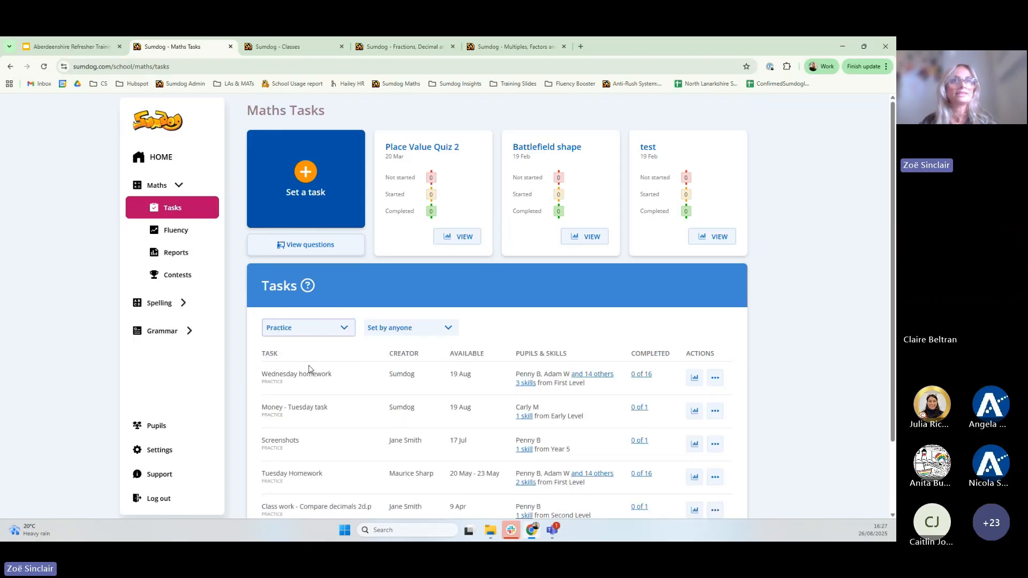
{"action": "scroll", "coordinate": [546, 415], "scroll_direction": "down", "scroll_amount": 2}
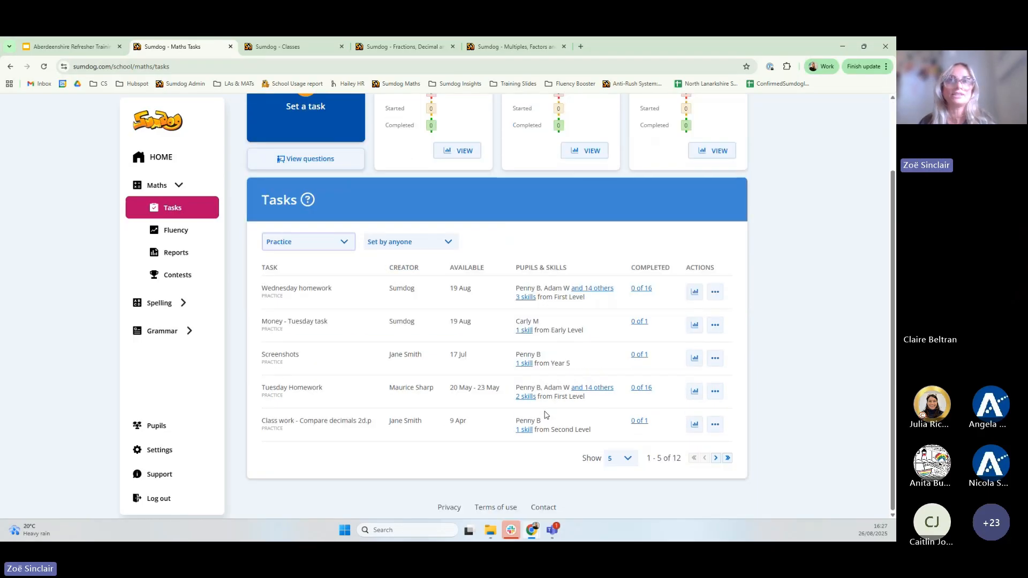
{"action": "scroll", "coordinate": [546, 415], "scroll_direction": "up", "scroll_amount": 2}
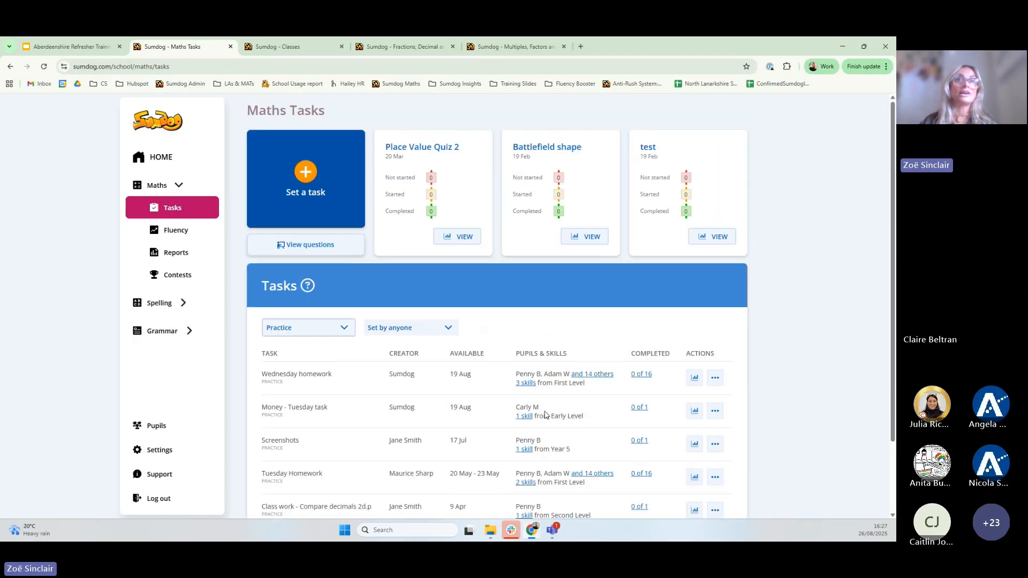
{"action": "left_click", "coordinate": [344, 330]}
{"action": "left_click", "coordinate": [344, 329]}
{"action": "left_click", "coordinate": [344, 330]}
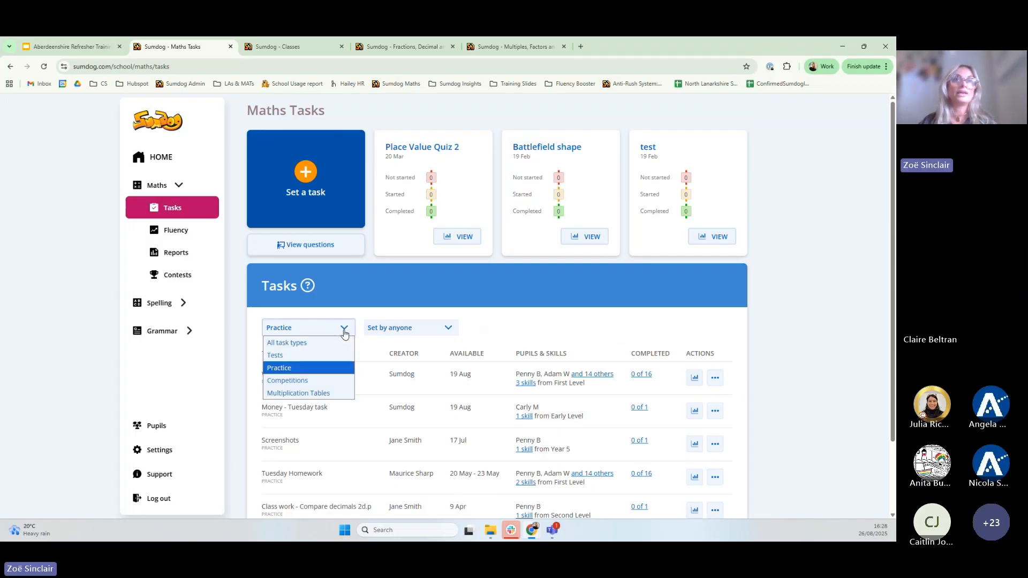
{"action": "left_click", "coordinate": [316, 348]}
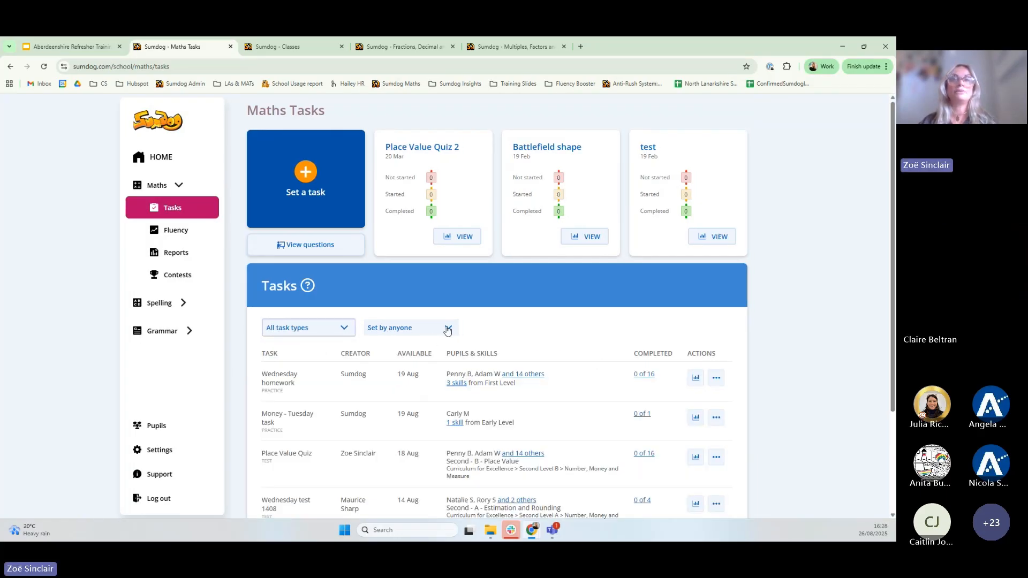
Start a new task of the Practice type and continue to pupil selection
{"action": "left_click", "coordinate": [307, 171]}
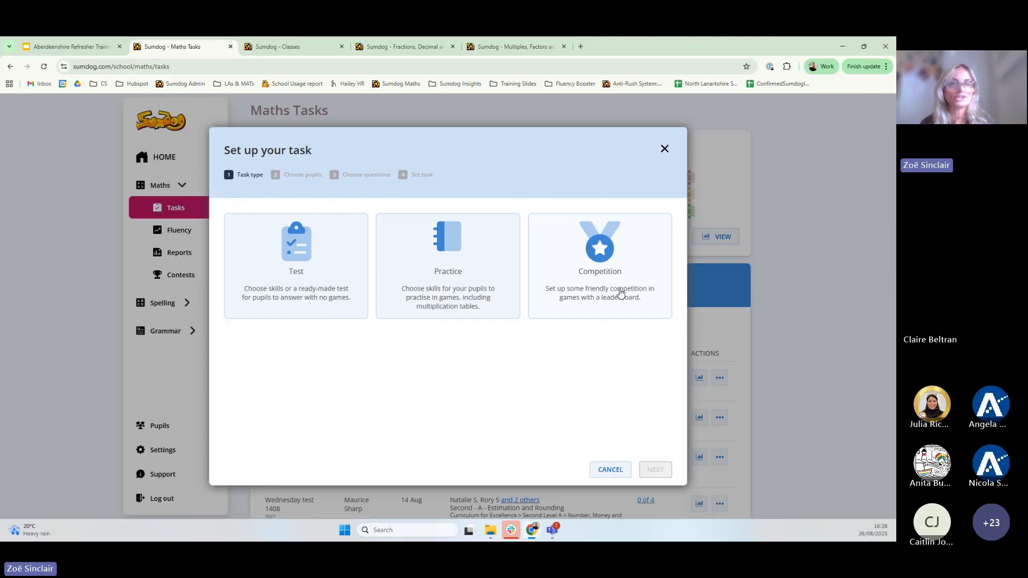
{"action": "left_click", "coordinate": [441, 273]}
{"action": "left_click", "coordinate": [651, 471]}
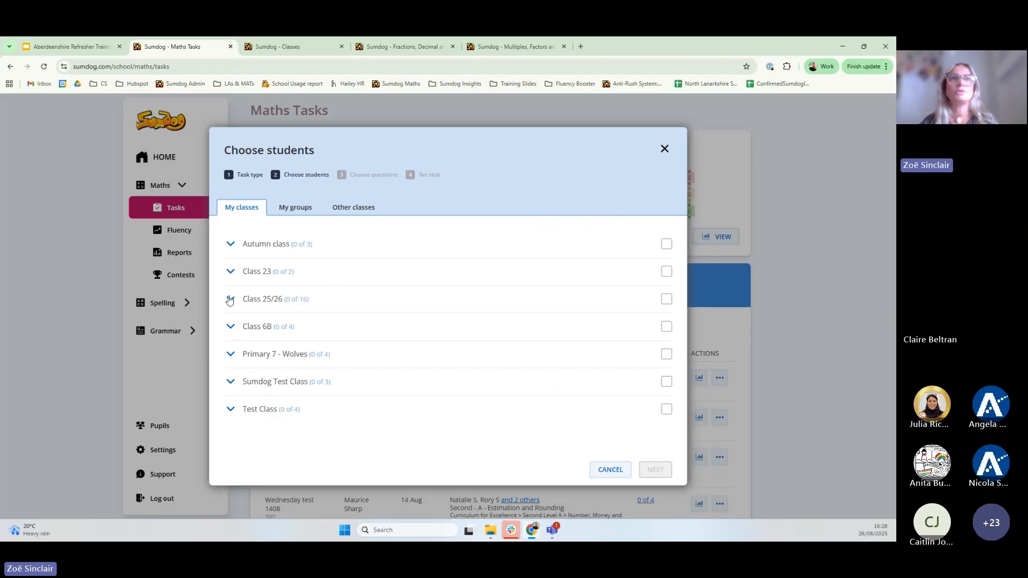
Try selecting all of Class 25/26, then clear it and pick four individual pupils
{"action": "left_click", "coordinate": [666, 299]}
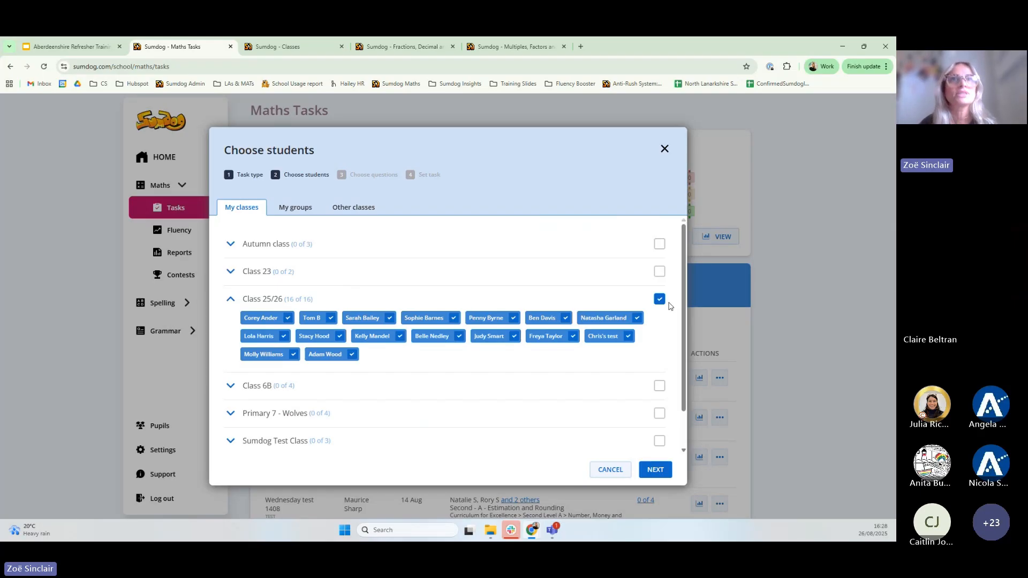
{"action": "left_click", "coordinate": [660, 301]}
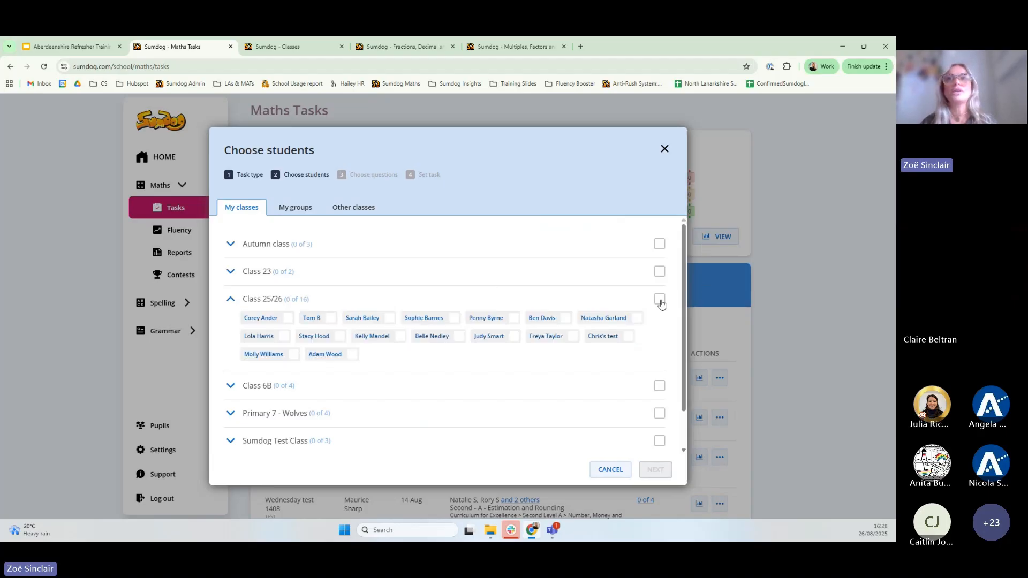
{"action": "left_click", "coordinate": [284, 319]}
{"action": "left_click", "coordinate": [313, 319]}
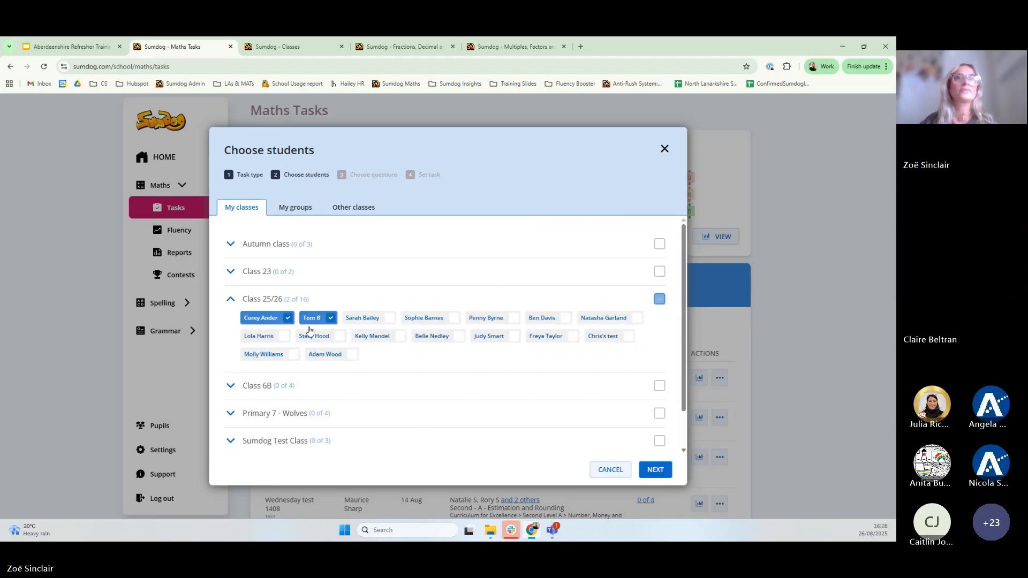
{"action": "left_click", "coordinate": [283, 337]}
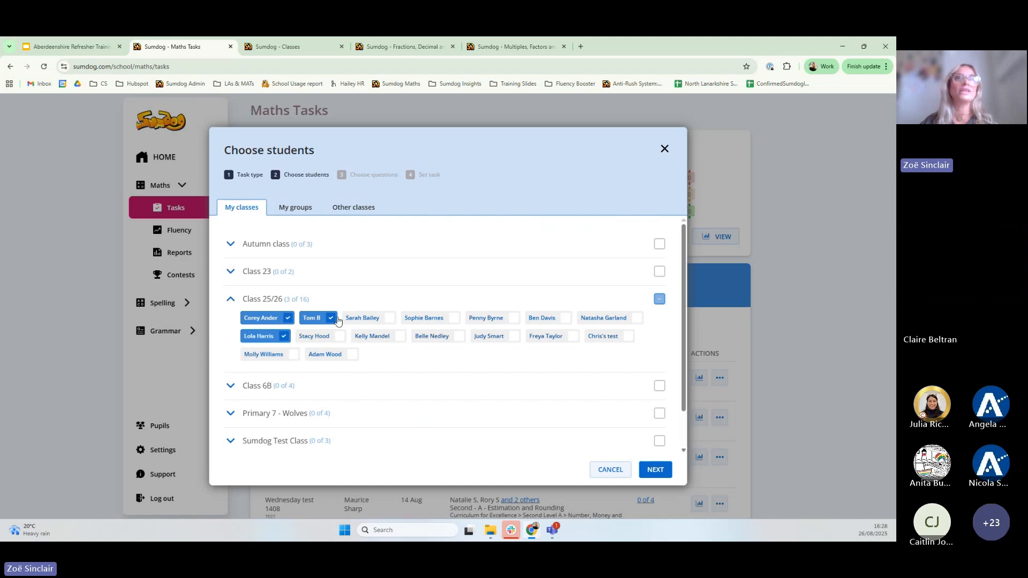
{"action": "left_click", "coordinate": [391, 319]}
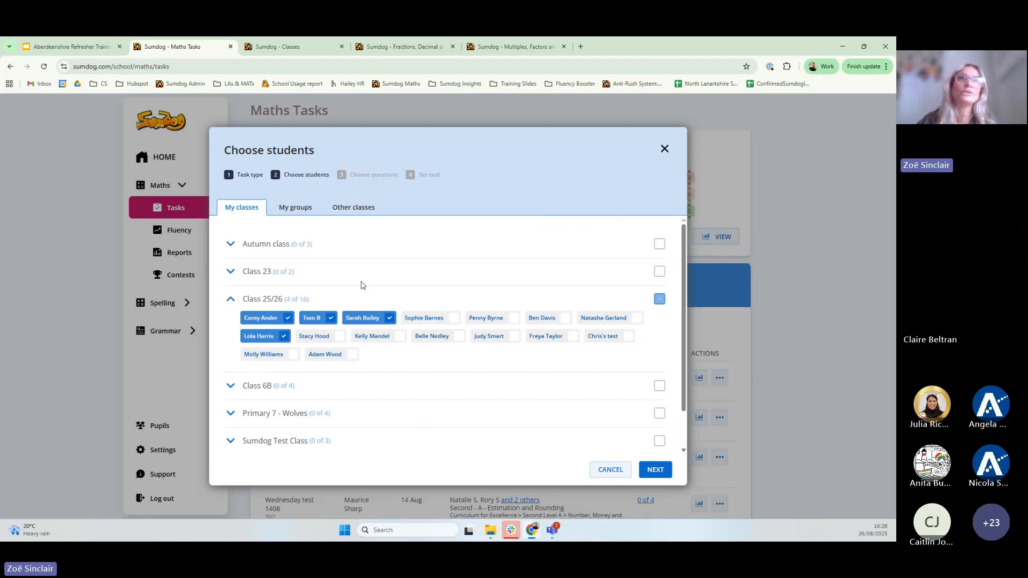
Check the pupil groups view, then select all 16 pupils of Class 25/26 and continue
{"action": "left_click", "coordinate": [296, 214]}
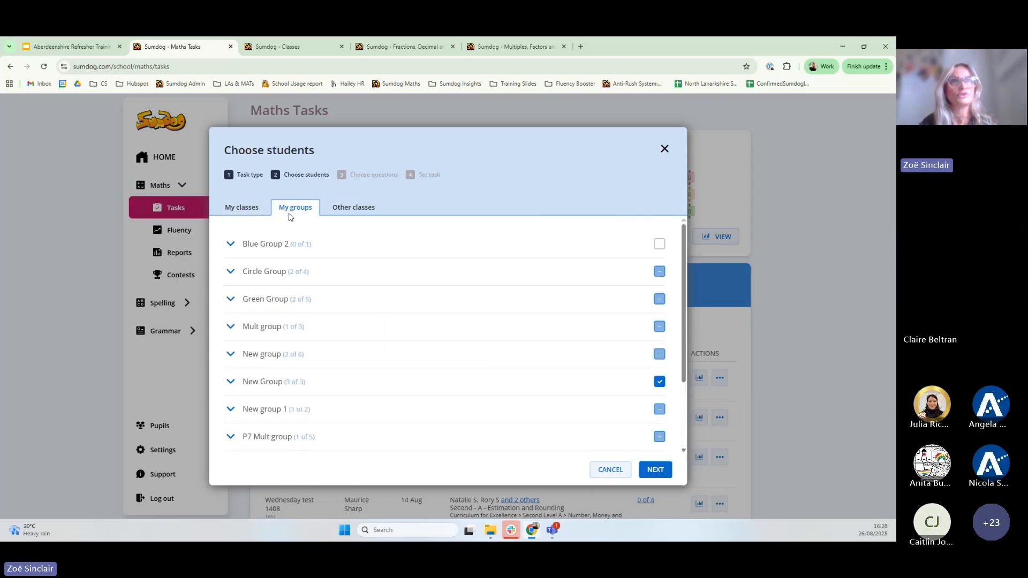
{"action": "left_click", "coordinate": [242, 212]}
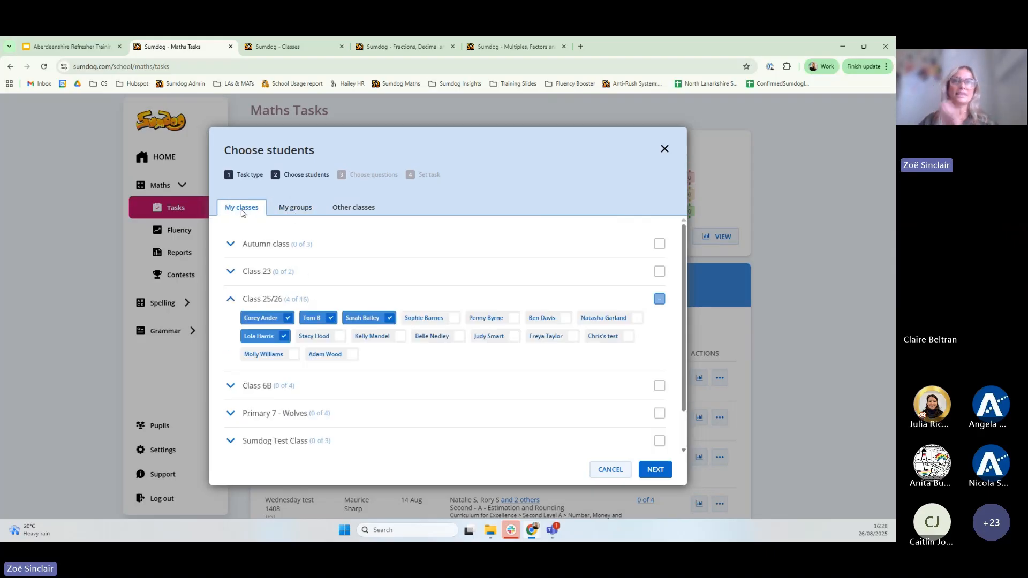
{"action": "left_click", "coordinate": [660, 300]}
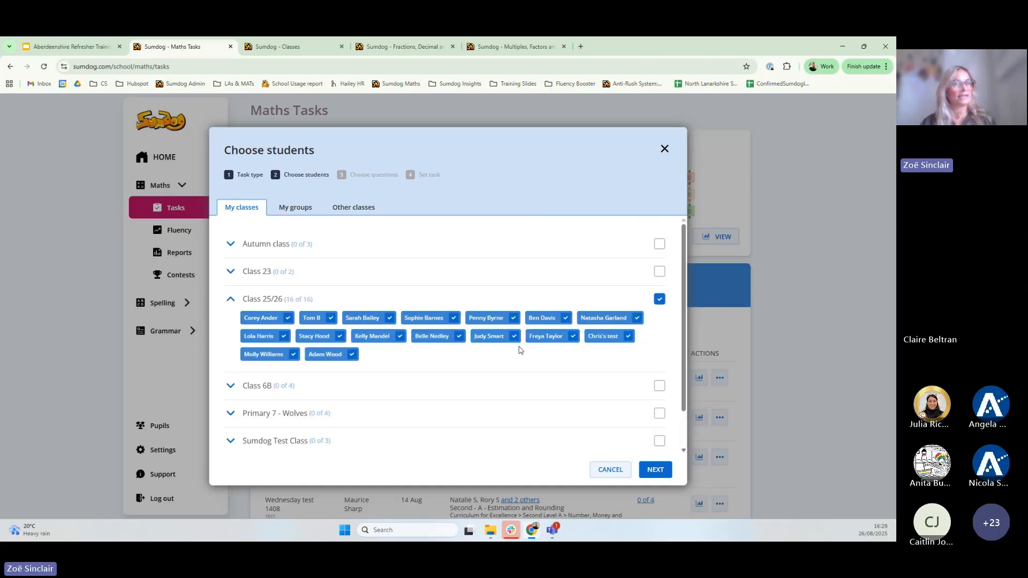
{"action": "left_click", "coordinate": [654, 471]}
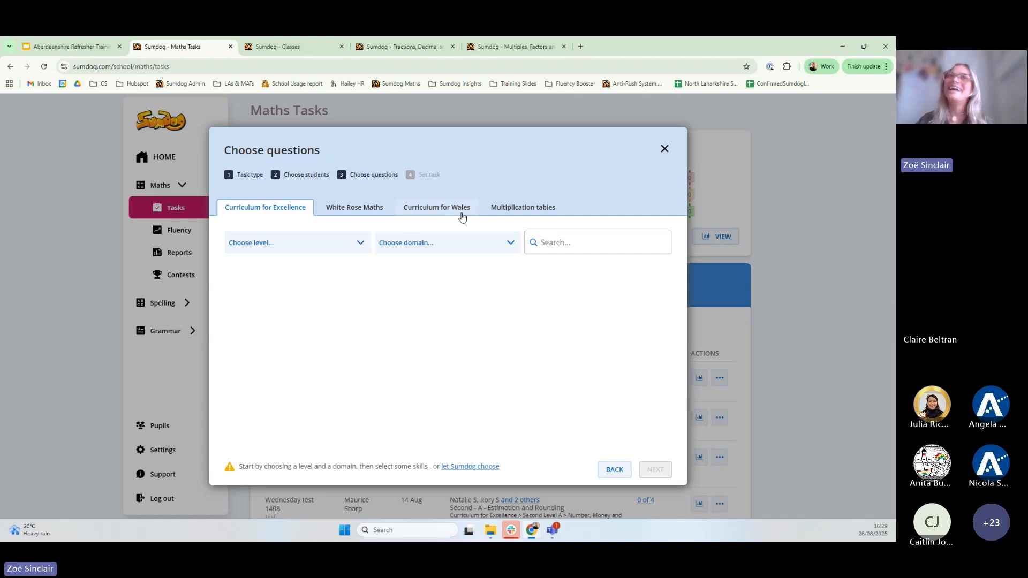
Choose the x6, x7 and x8 multiplication tables as the task's questions and continue
{"action": "left_click", "coordinate": [508, 214]}
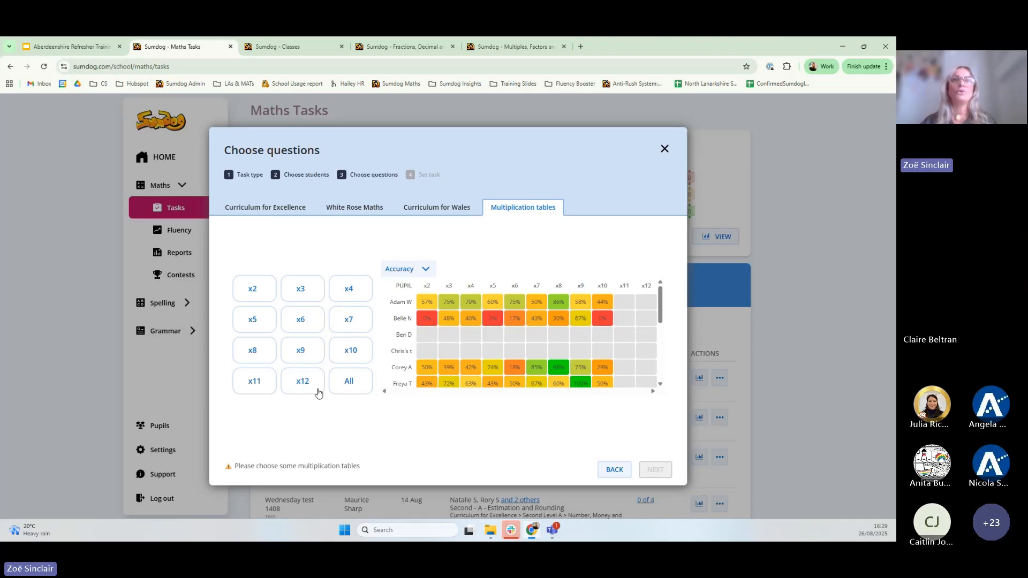
{"action": "left_click", "coordinate": [298, 328]}
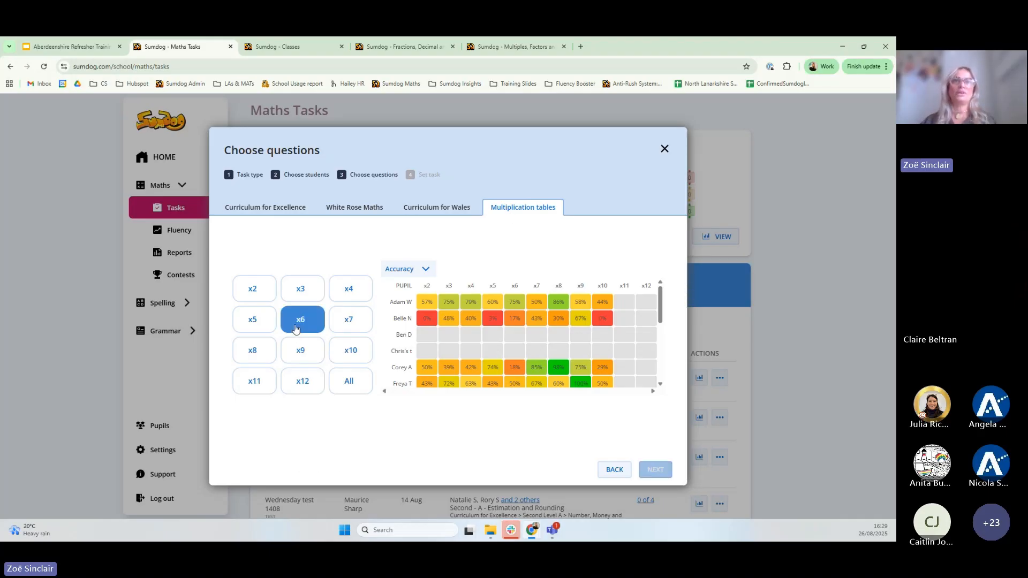
{"action": "left_click", "coordinate": [344, 325]}
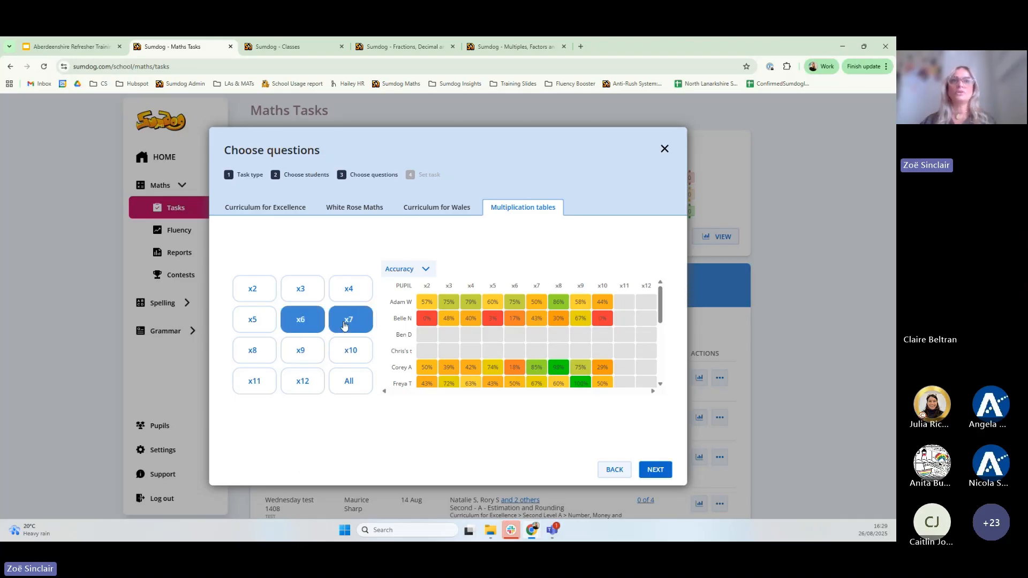
{"action": "left_click", "coordinate": [249, 355]}
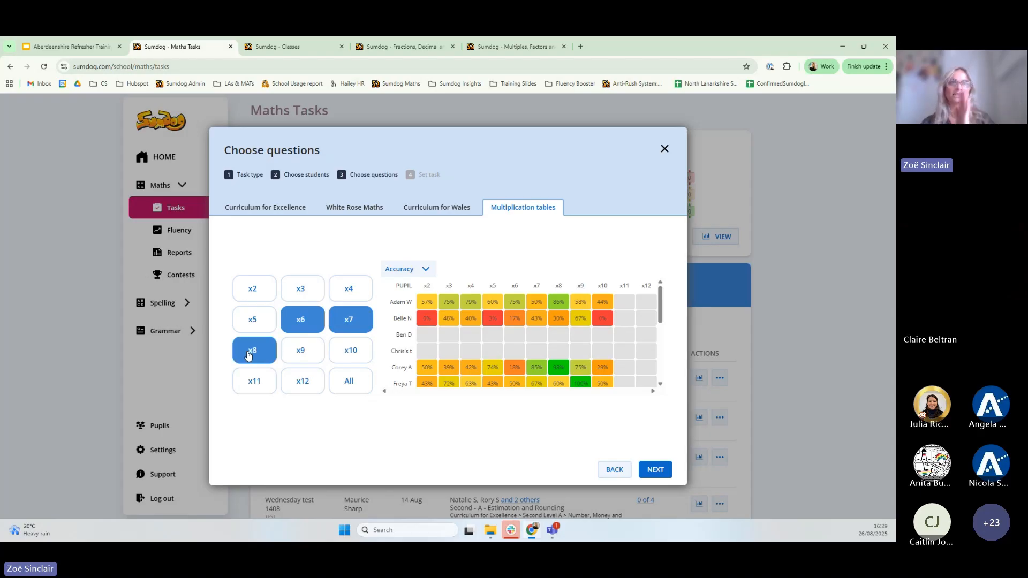
{"action": "left_click", "coordinate": [657, 473]}
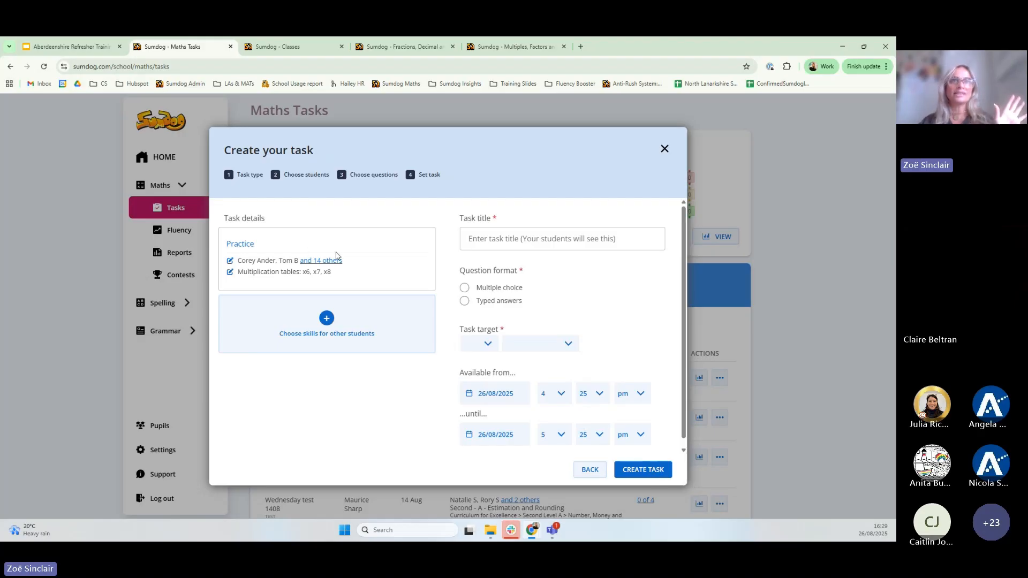
Enter the title '6, 7, 8 tables', select Typed answers, and pick 40 as the target
{"action": "left_click", "coordinate": [508, 236]}
{"action": "type", "text": "6"}
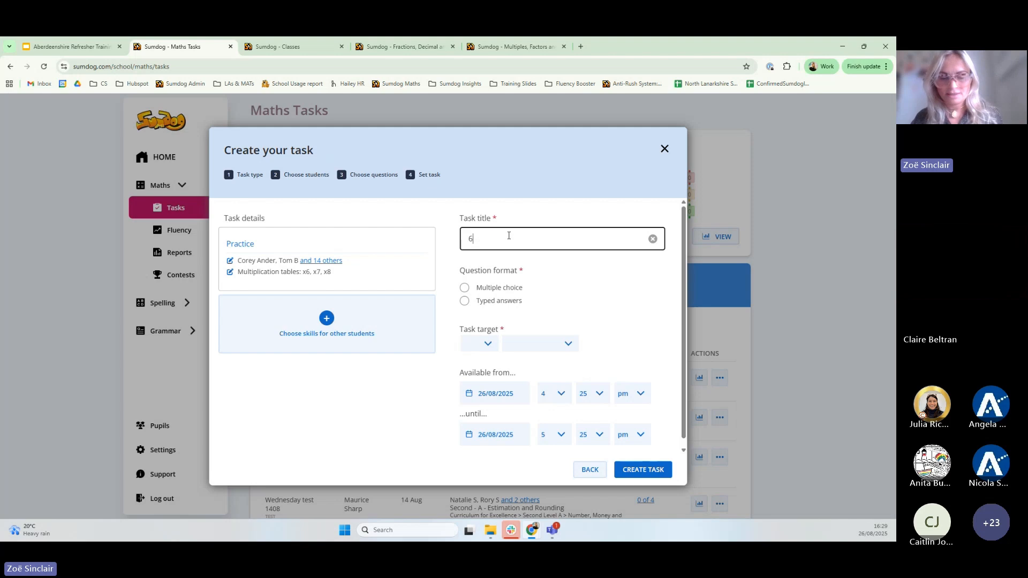
{"action": "type", "text": ", 7, 8"}
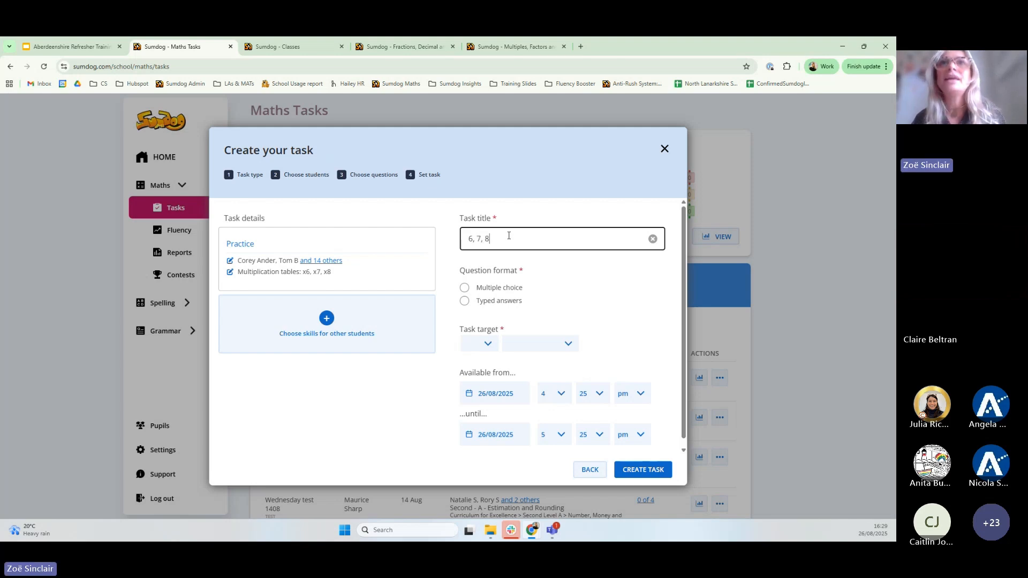
{"action": "type", "text": " tables"}
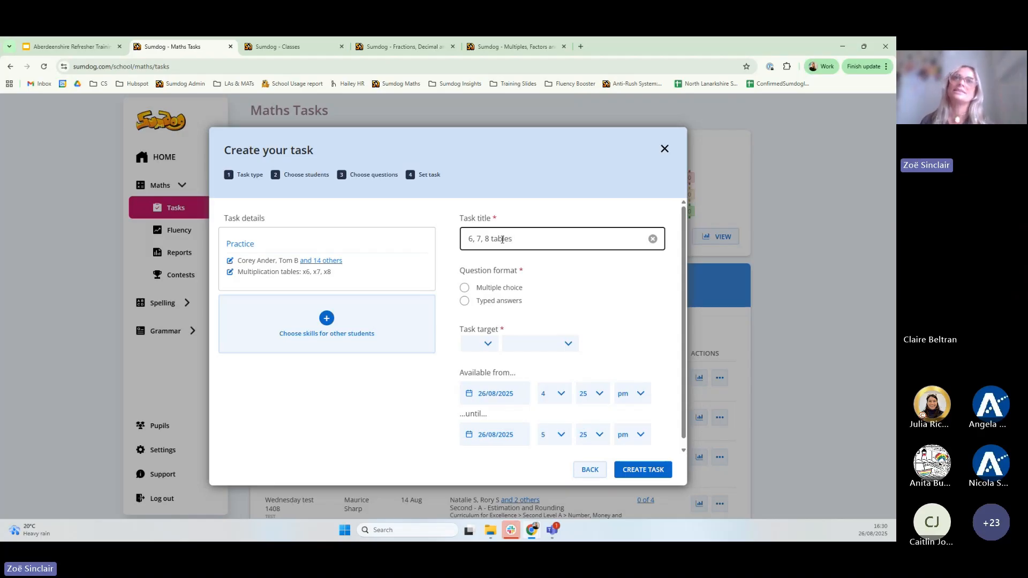
{"action": "left_click", "coordinate": [464, 300]}
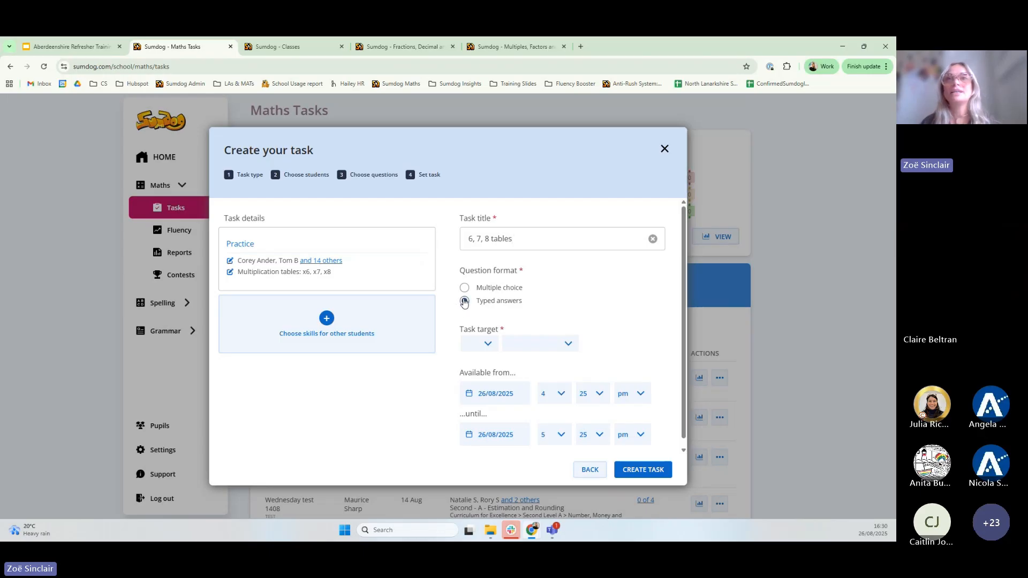
{"action": "left_click", "coordinate": [485, 346]}
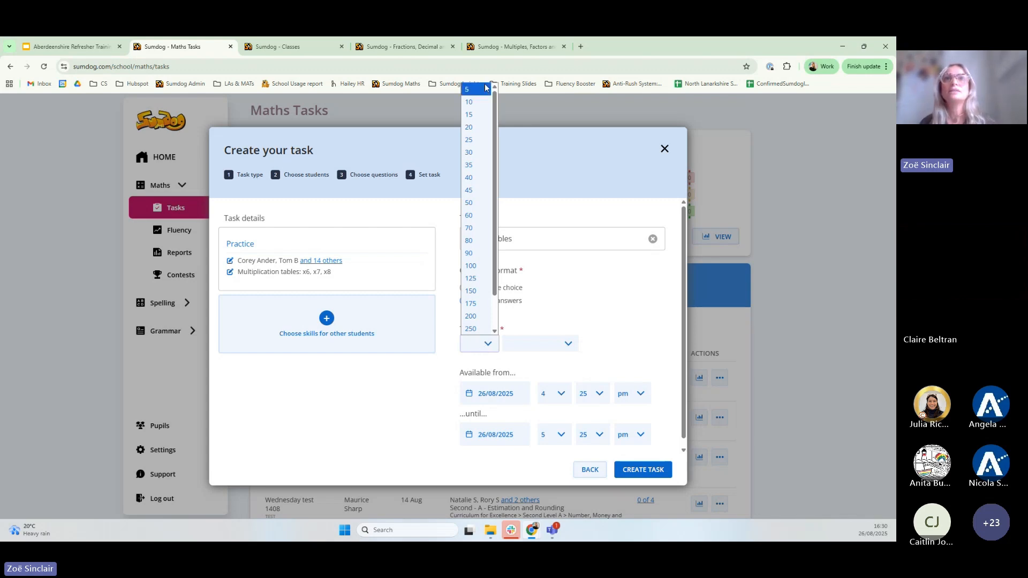
{"action": "left_click", "coordinate": [478, 184]}
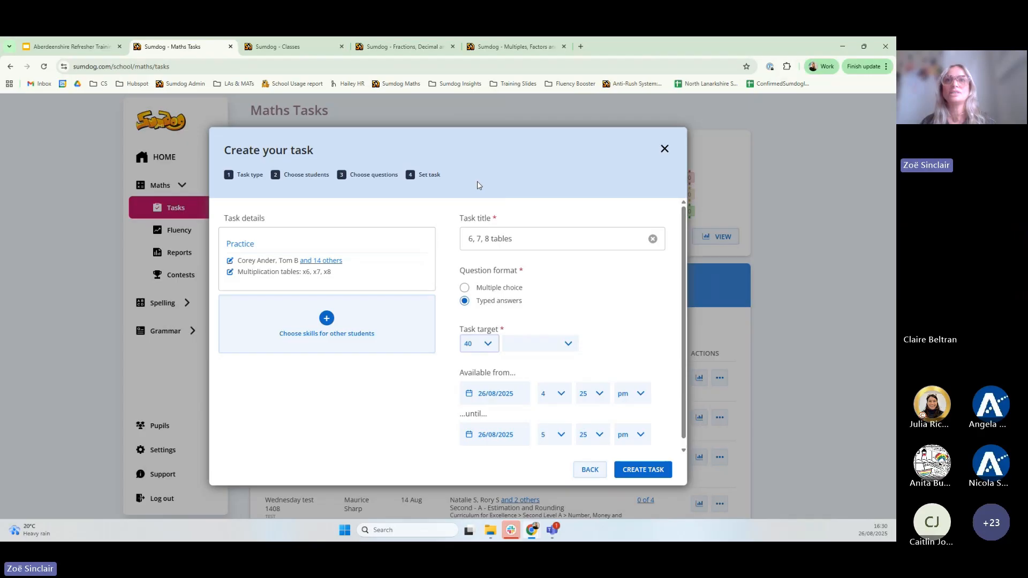
{"action": "left_click", "coordinate": [567, 346]}
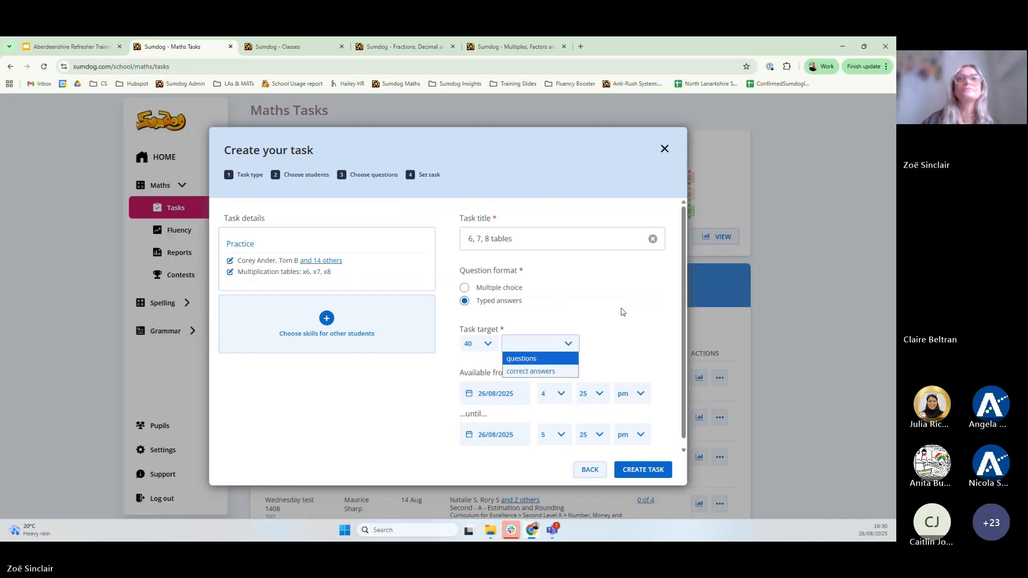
{"action": "left_click", "coordinate": [621, 310]}
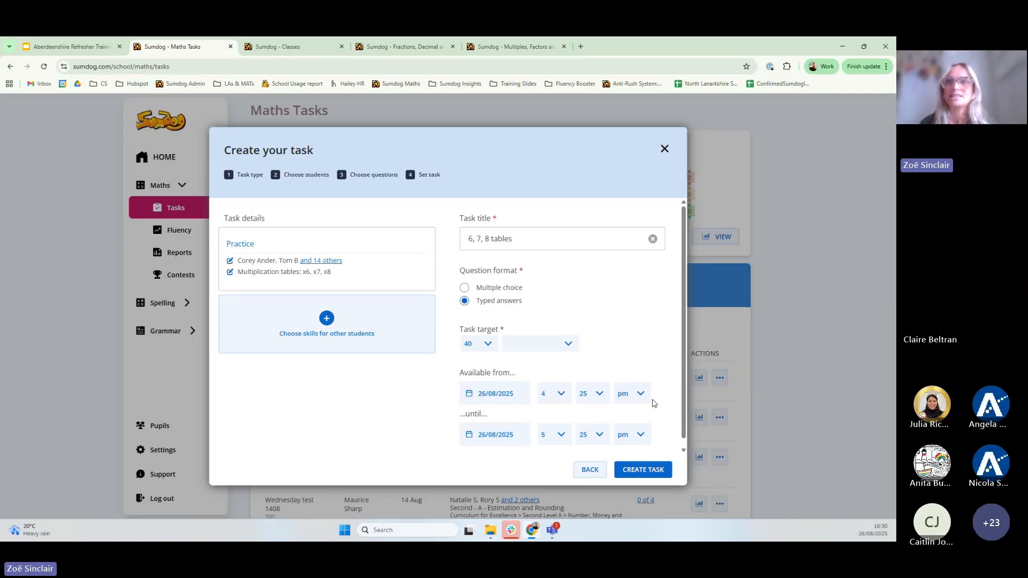
Set the end date to 2 September 2025 and the start time to 2:00
{"action": "left_click", "coordinate": [514, 437]}
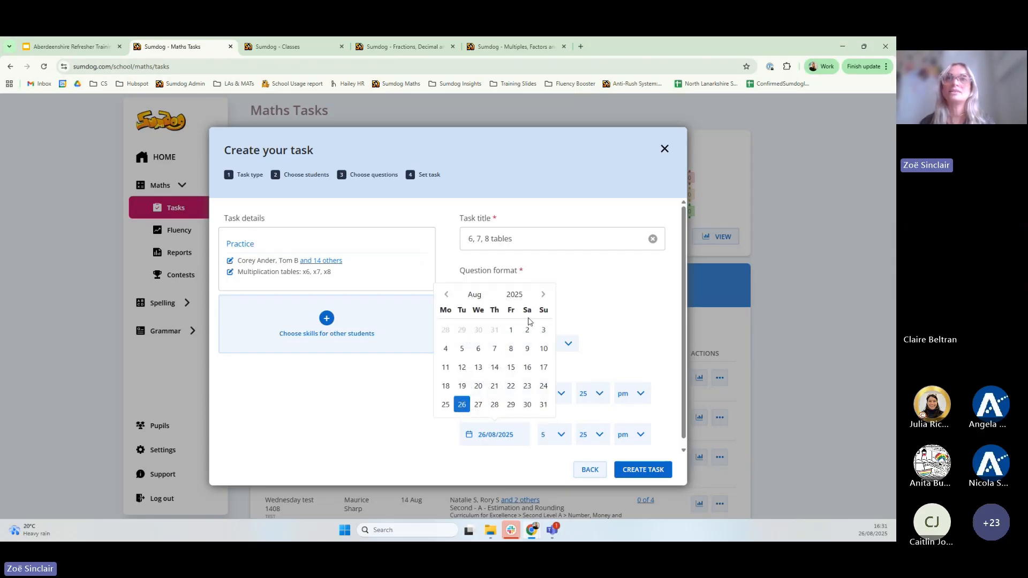
{"action": "left_click", "coordinate": [543, 295]}
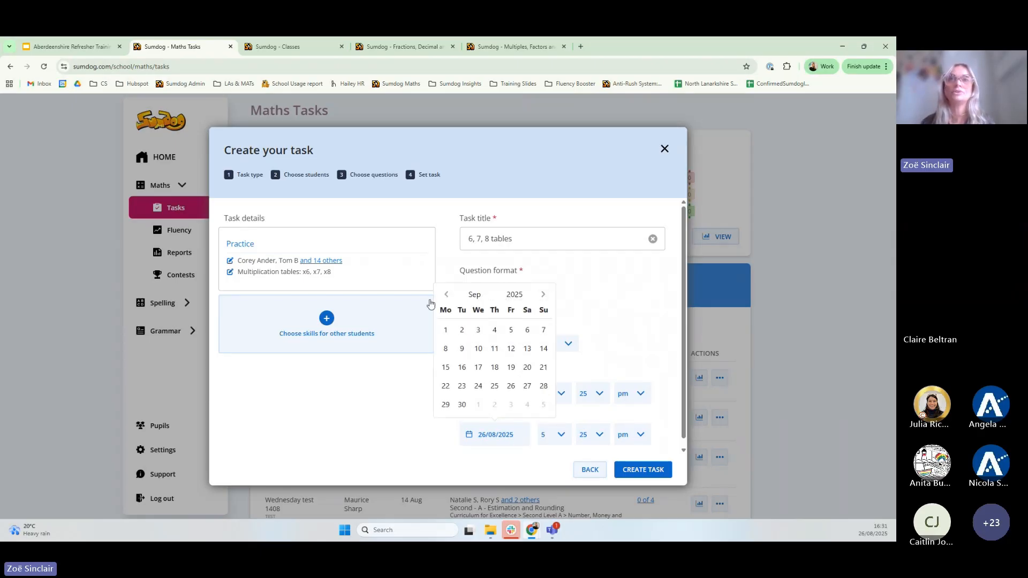
{"action": "left_click", "coordinate": [462, 331]}
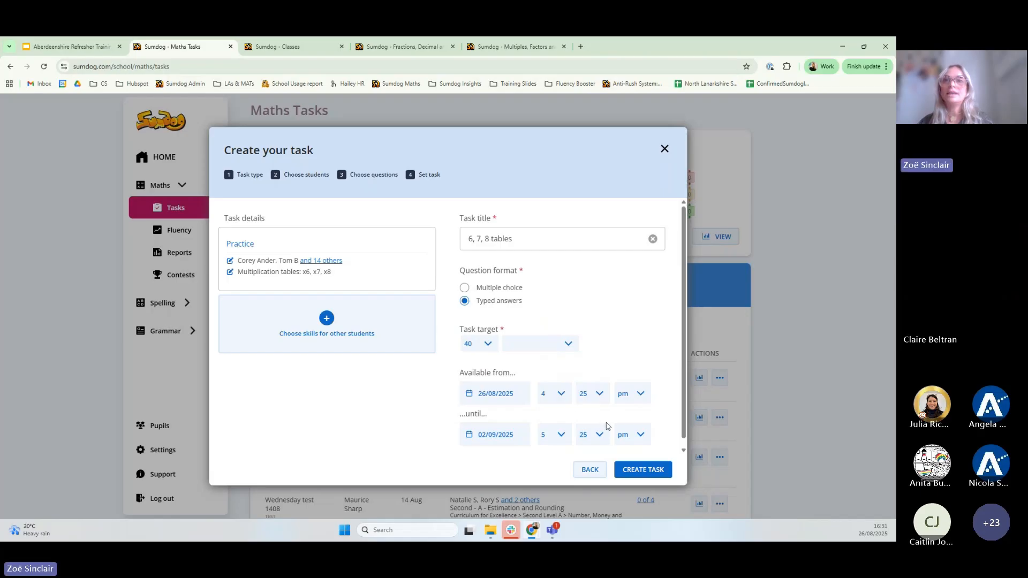
{"action": "left_click", "coordinate": [557, 395]}
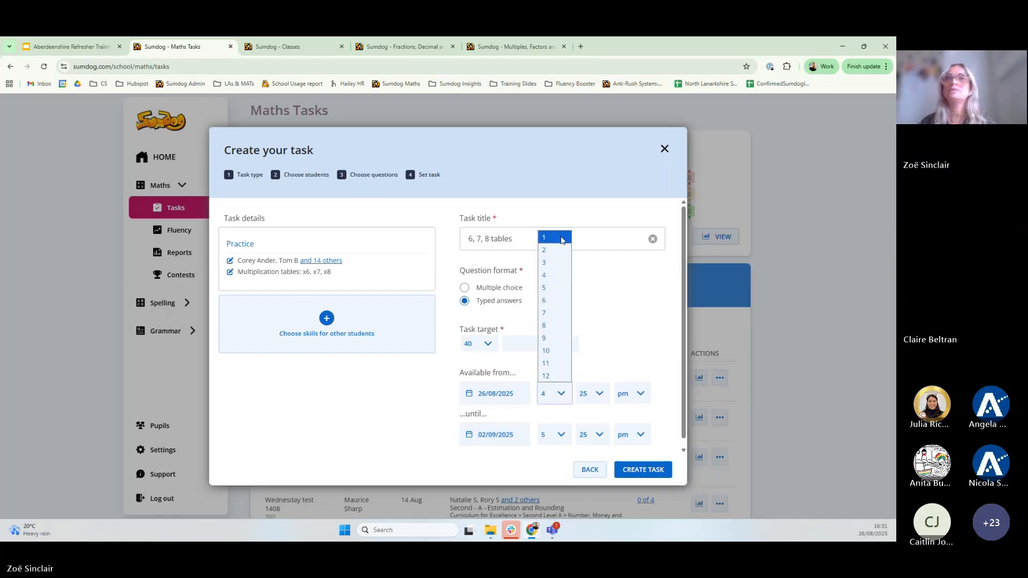
{"action": "left_click", "coordinate": [557, 254]}
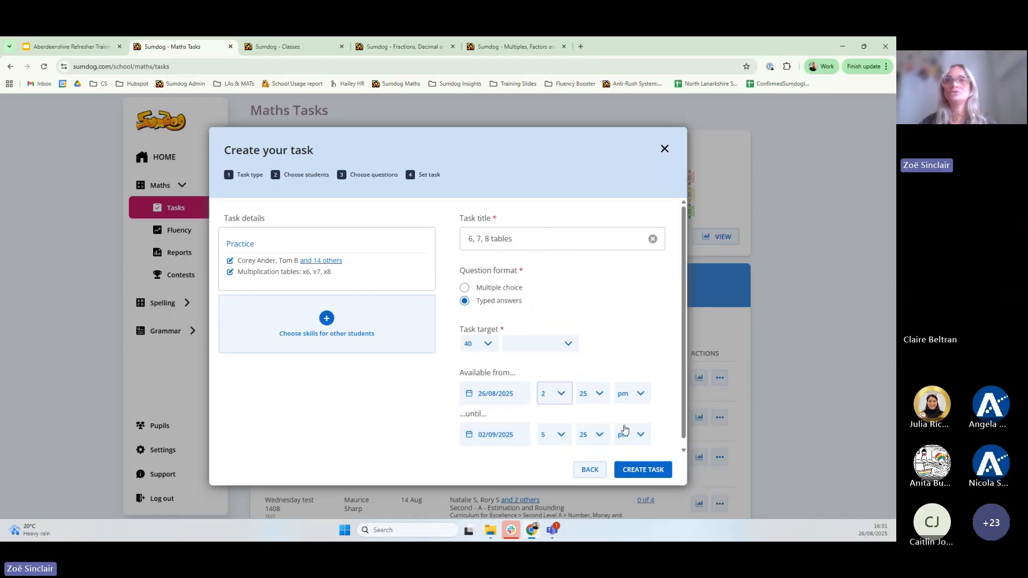
{"action": "left_click", "coordinate": [598, 395]}
{"action": "left_click", "coordinate": [586, 238]}
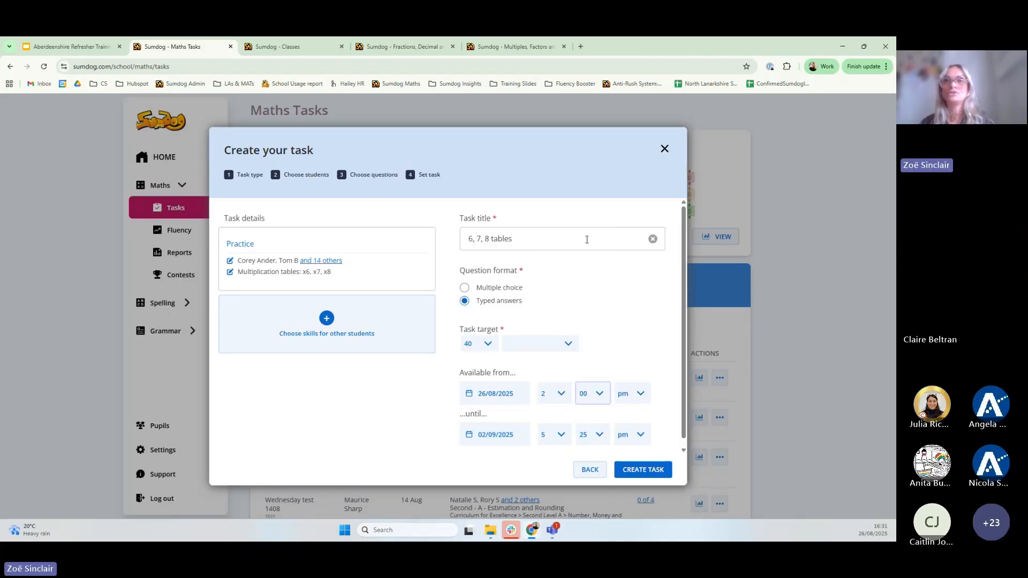
Set the closing time to 4:00, make the target count questions, and create the task
{"action": "left_click", "coordinate": [560, 435]}
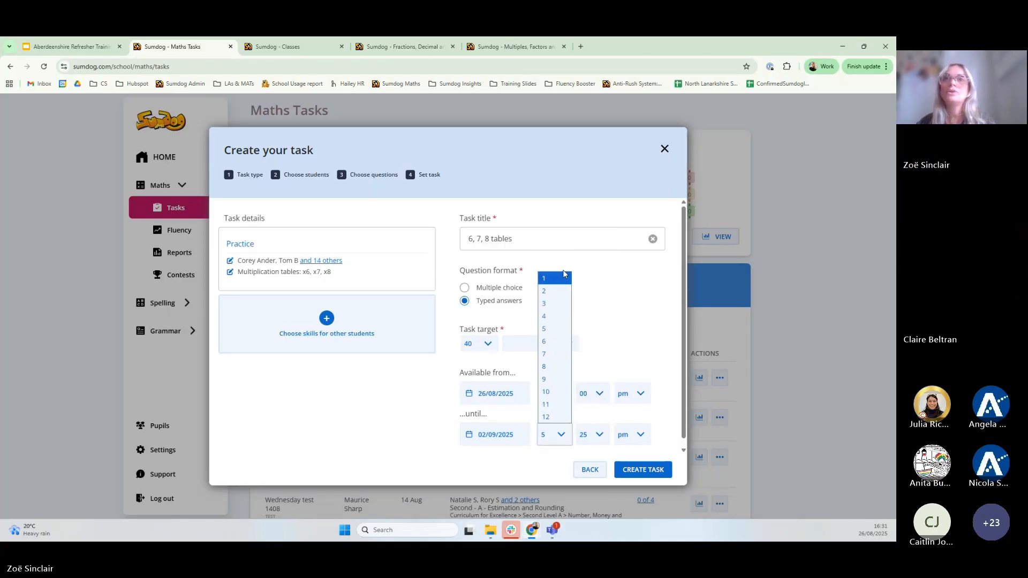
{"action": "left_click", "coordinate": [554, 316]}
{"action": "left_click", "coordinate": [598, 434]}
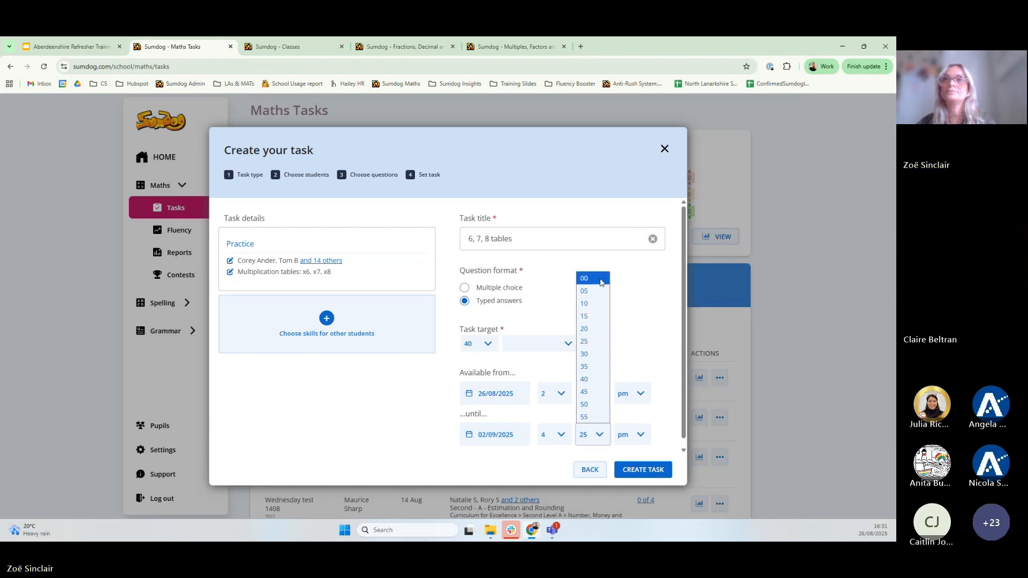
{"action": "left_click", "coordinate": [601, 280]}
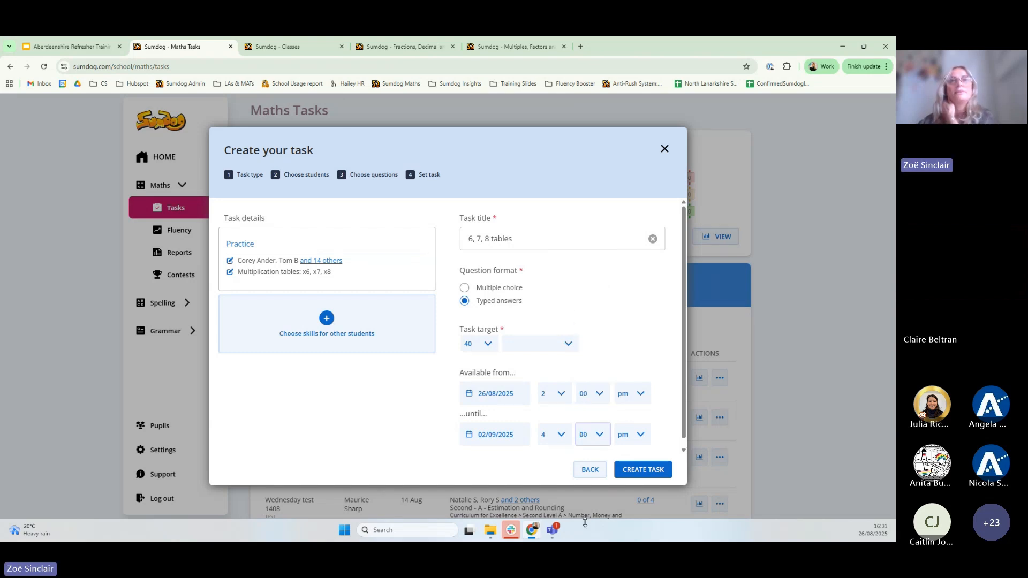
{"action": "left_click", "coordinate": [633, 473]}
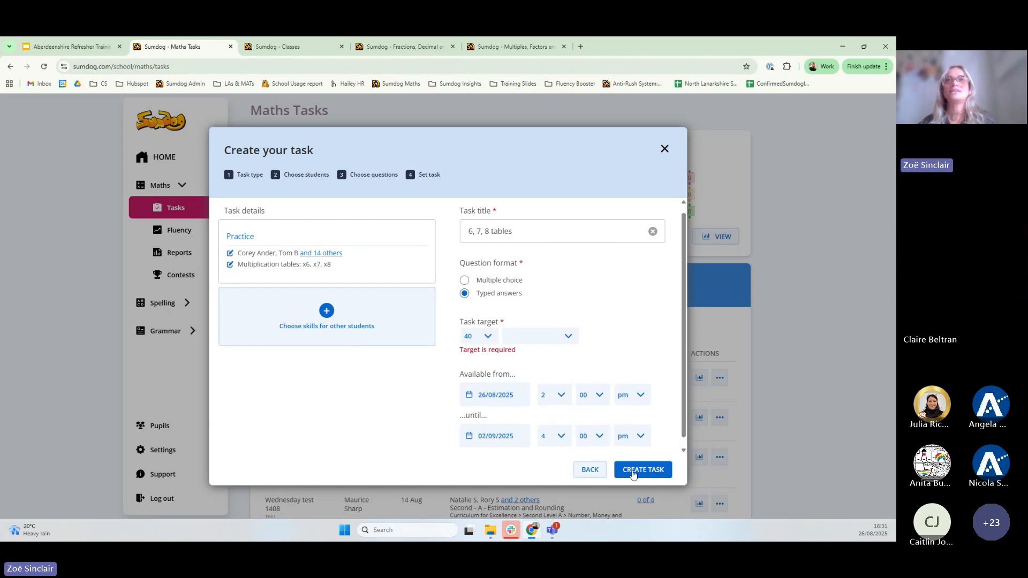
{"action": "left_click", "coordinate": [523, 339]}
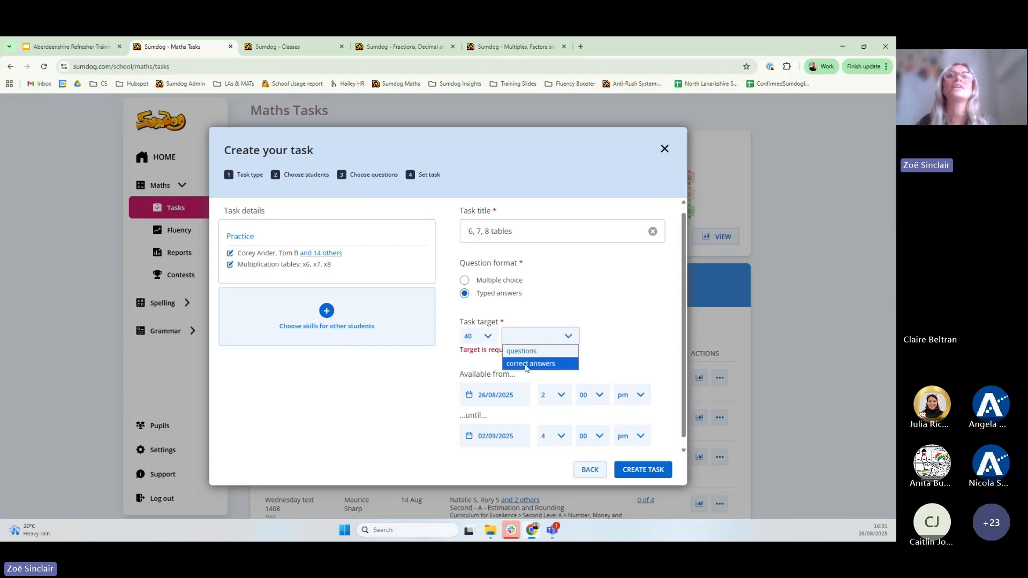
{"action": "left_click", "coordinate": [522, 352]}
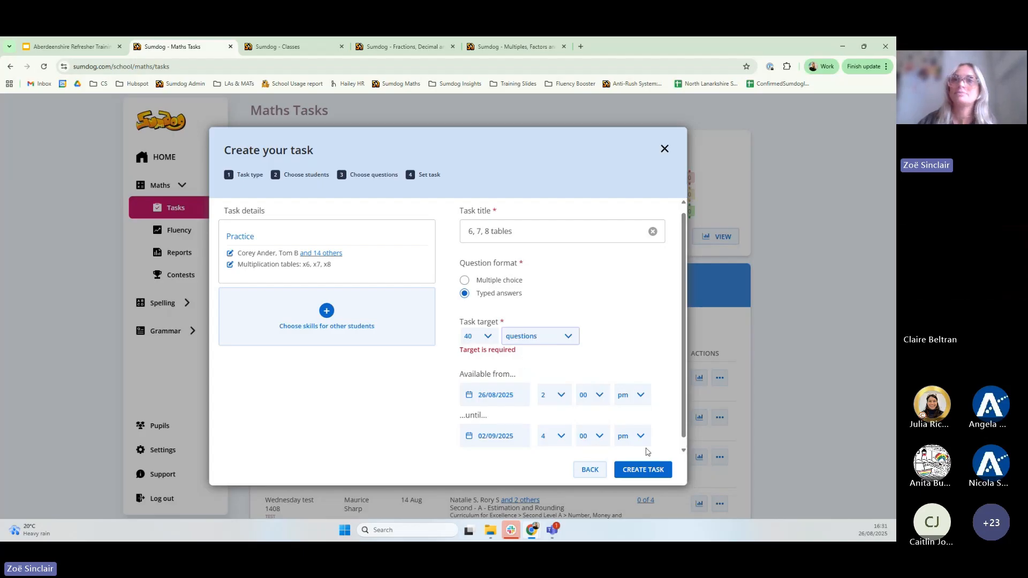
{"action": "left_click", "coordinate": [635, 473]}
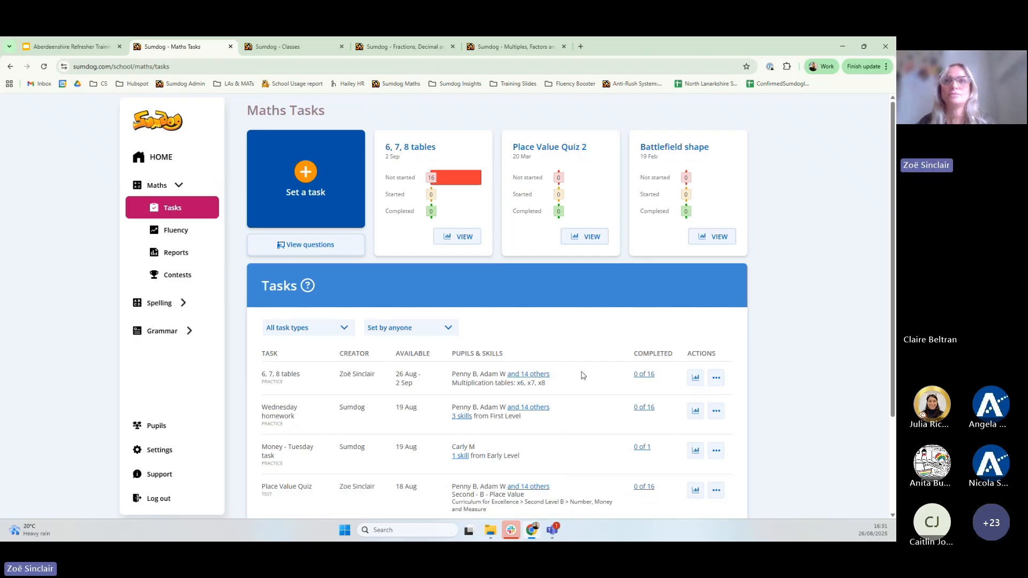
Open the report for the '6, 7, 8 tables' task from the Maths Tasks list
{"action": "left_click", "coordinate": [695, 378]}
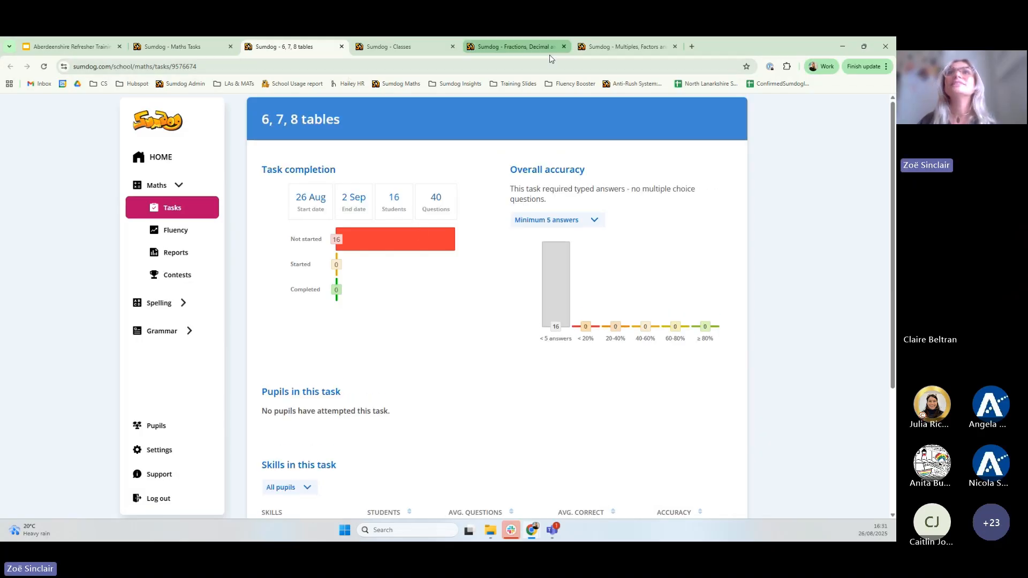
Open the Multiples, Factors and Primes report and set its accuracy chart to Minimum 10 answers
{"action": "left_click", "coordinate": [539, 45]}
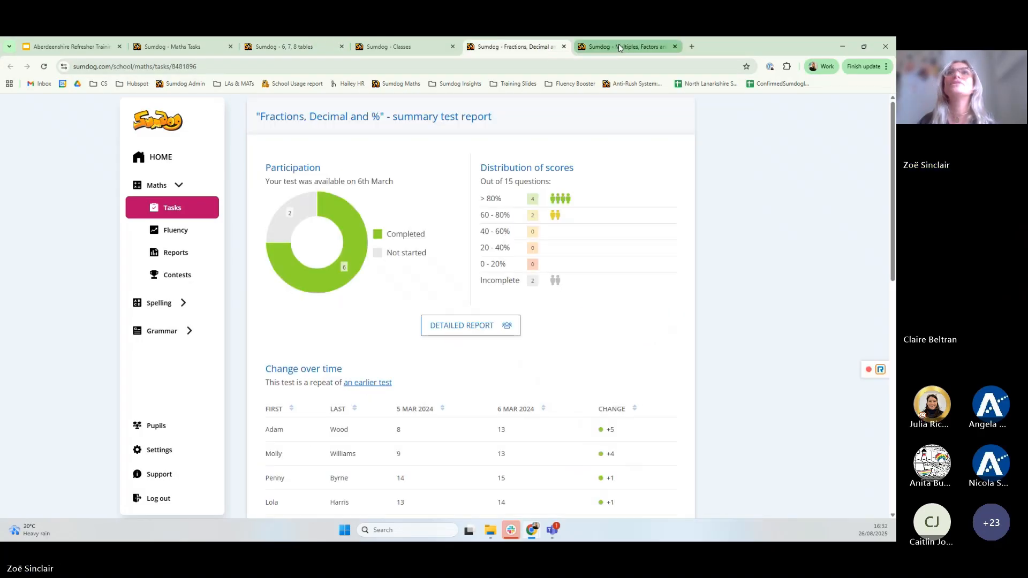
{"action": "left_click", "coordinate": [618, 46]}
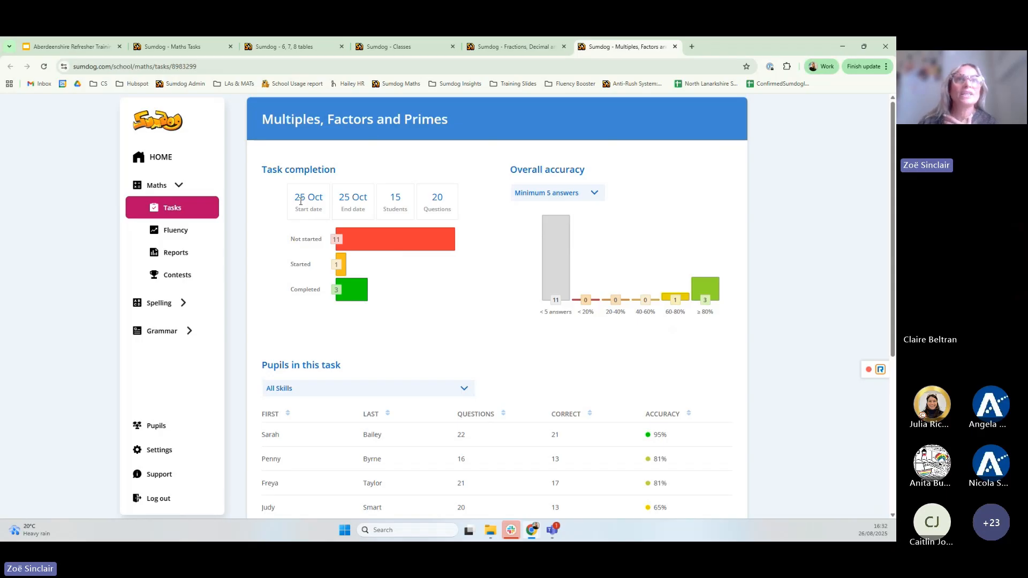
{"action": "mouse_move", "coordinate": [341, 242]}
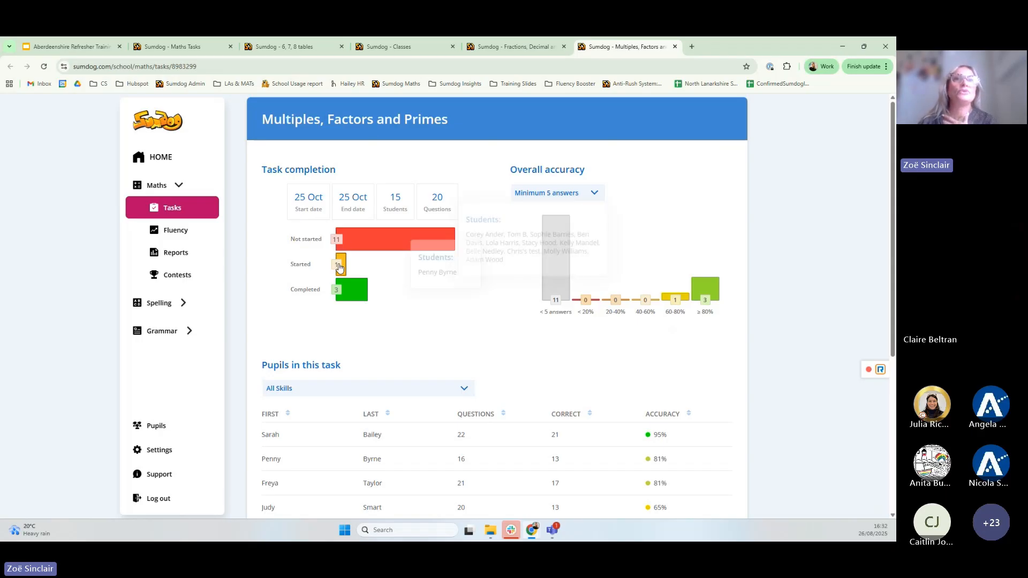
{"action": "mouse_move", "coordinate": [353, 287]}
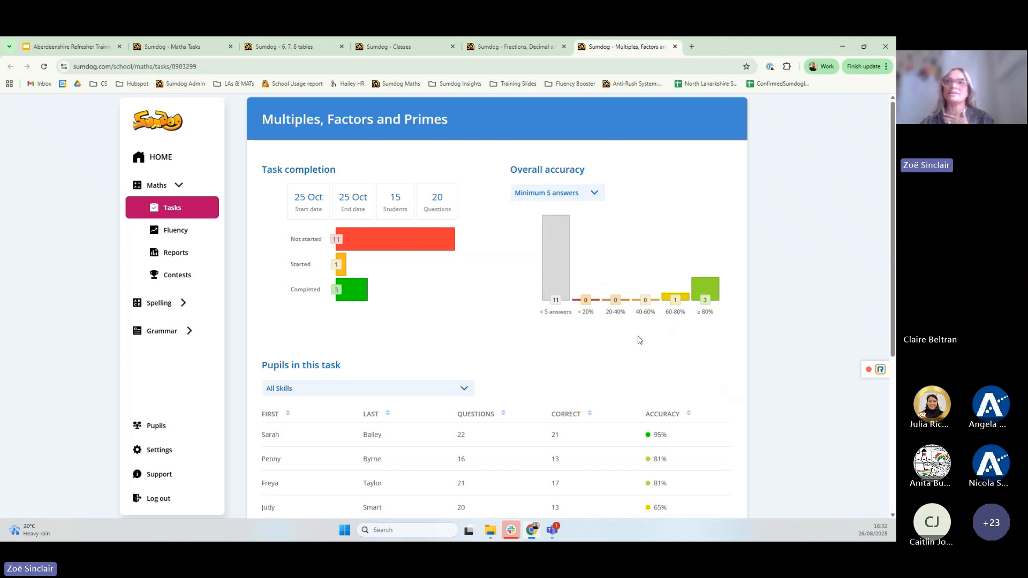
{"action": "left_click", "coordinate": [595, 195]}
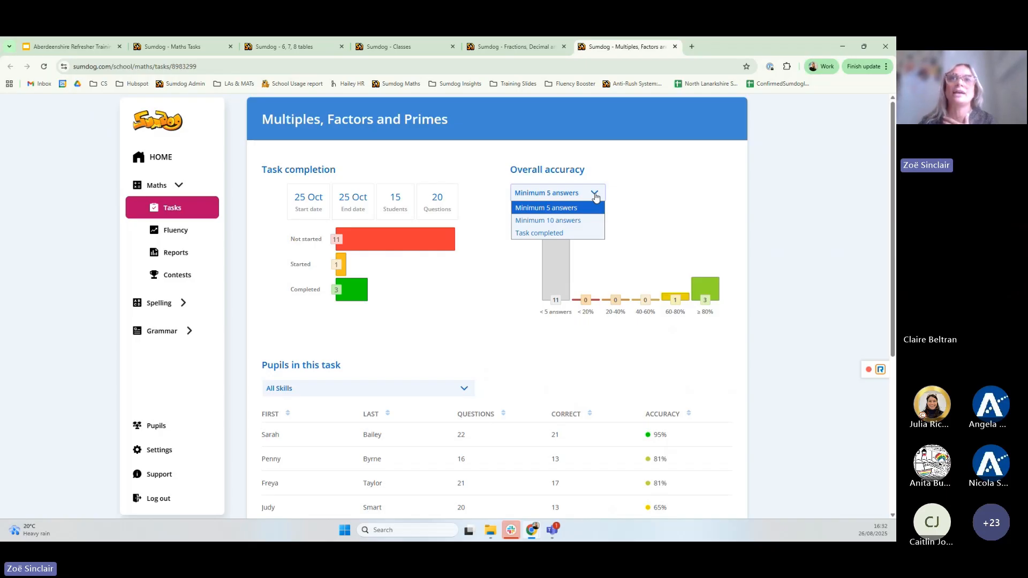
{"action": "left_click", "coordinate": [538, 232]}
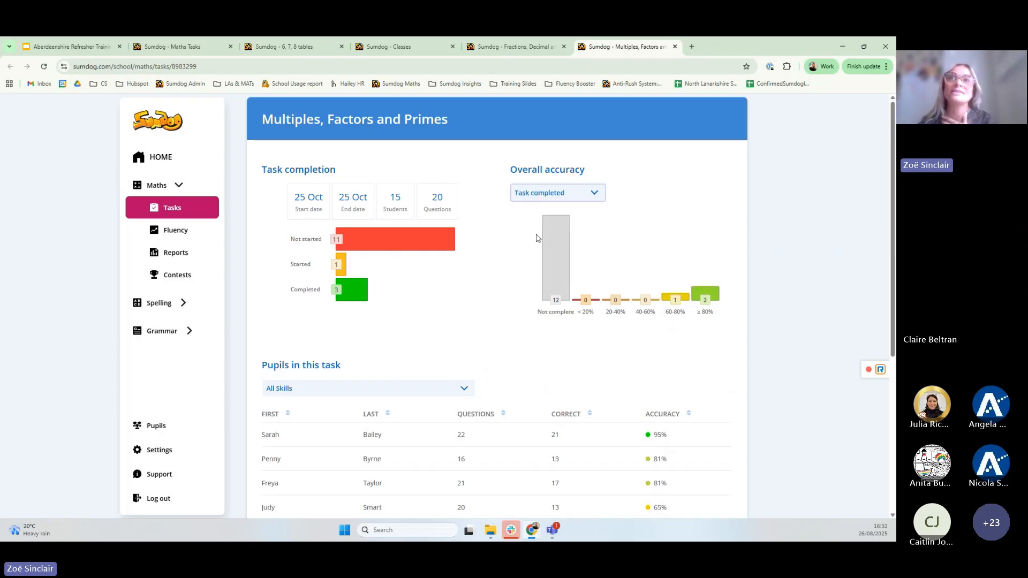
{"action": "left_click", "coordinate": [592, 199]}
{"action": "left_click", "coordinate": [576, 220]}
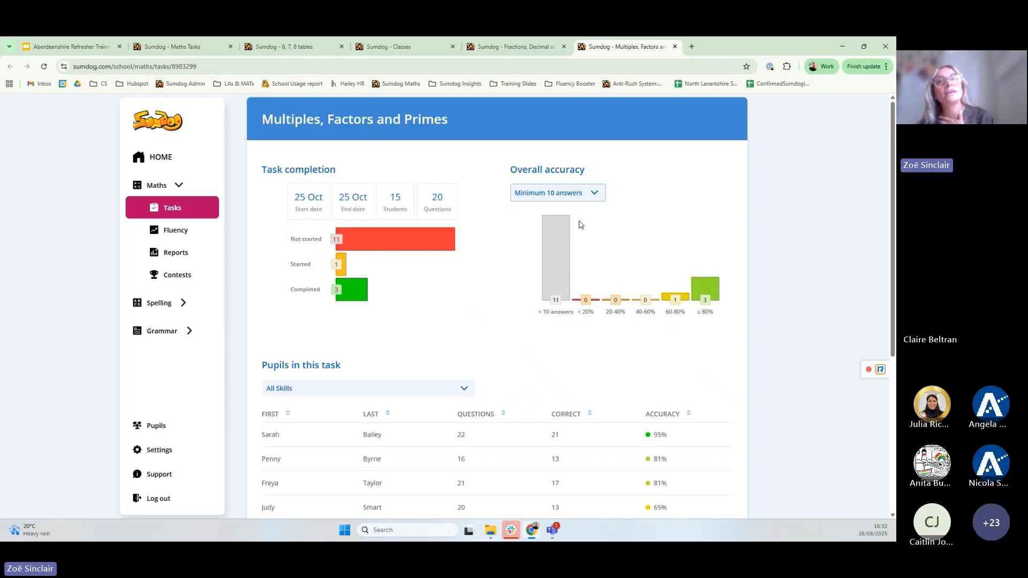
{"action": "scroll", "coordinate": [603, 207], "scroll_direction": "down", "scroll_amount": 4}
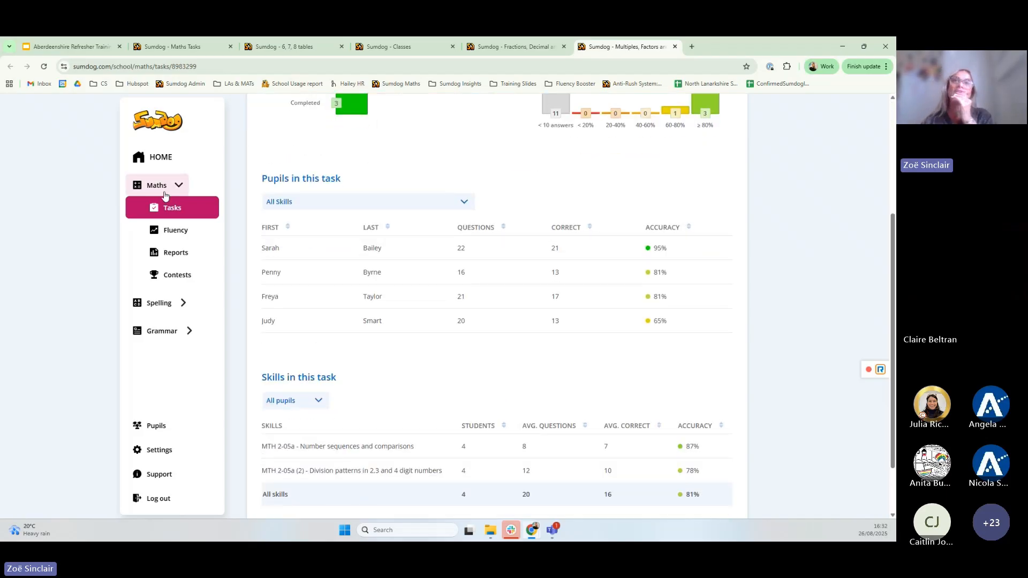
Filter pupil results by the division patterns and number sequences skills, then return to All Skills
{"action": "left_click", "coordinate": [456, 206]}
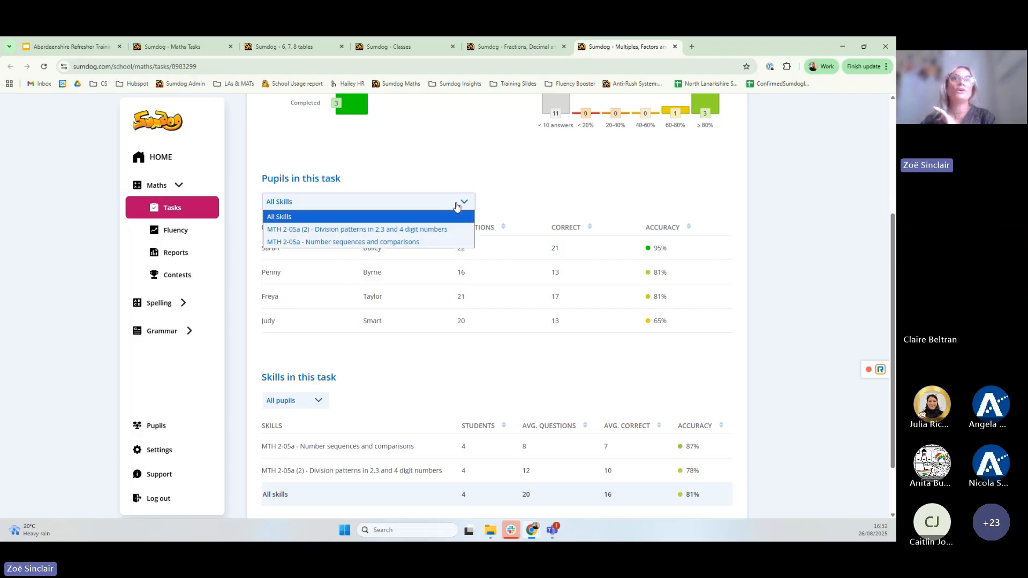
{"action": "left_click", "coordinate": [381, 234]}
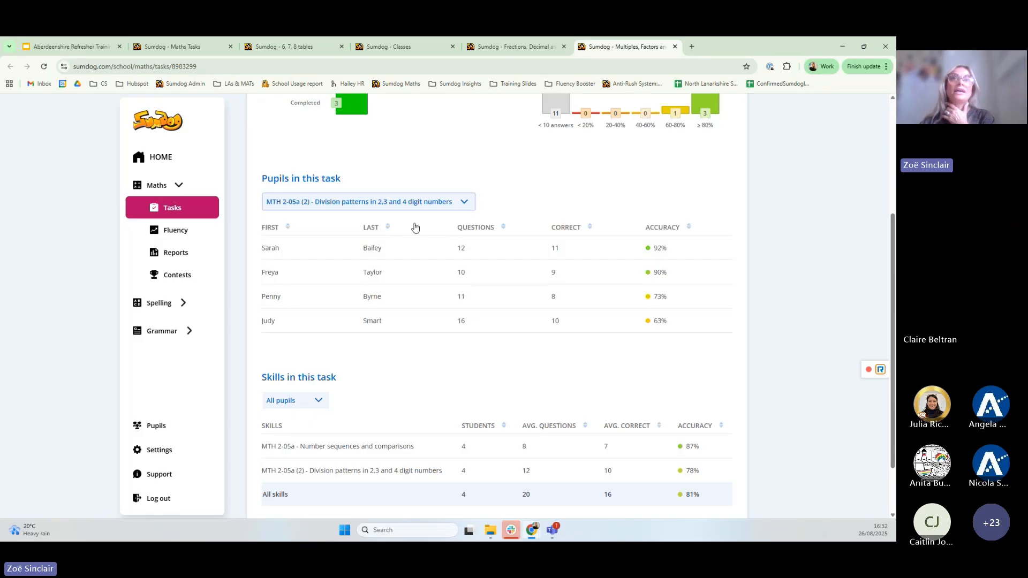
{"action": "left_click", "coordinate": [462, 210]}
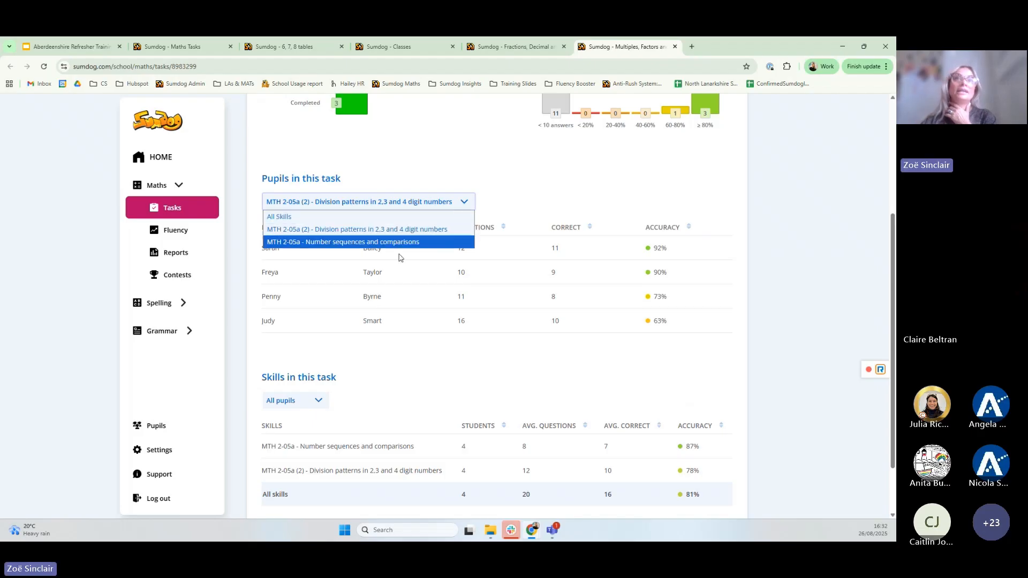
{"action": "left_click", "coordinate": [401, 244]}
{"action": "left_click", "coordinate": [465, 205]}
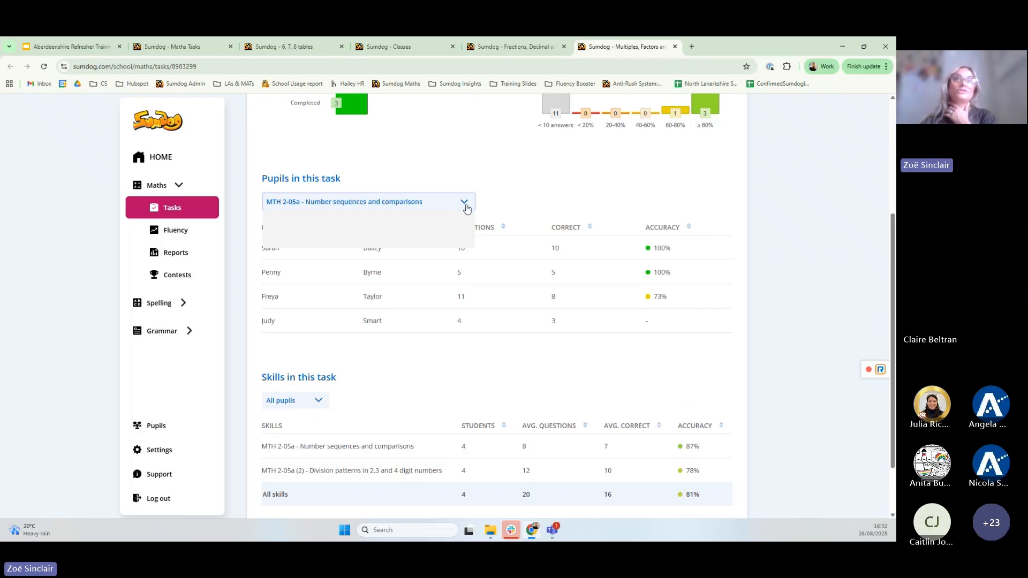
{"action": "left_click", "coordinate": [304, 218]}
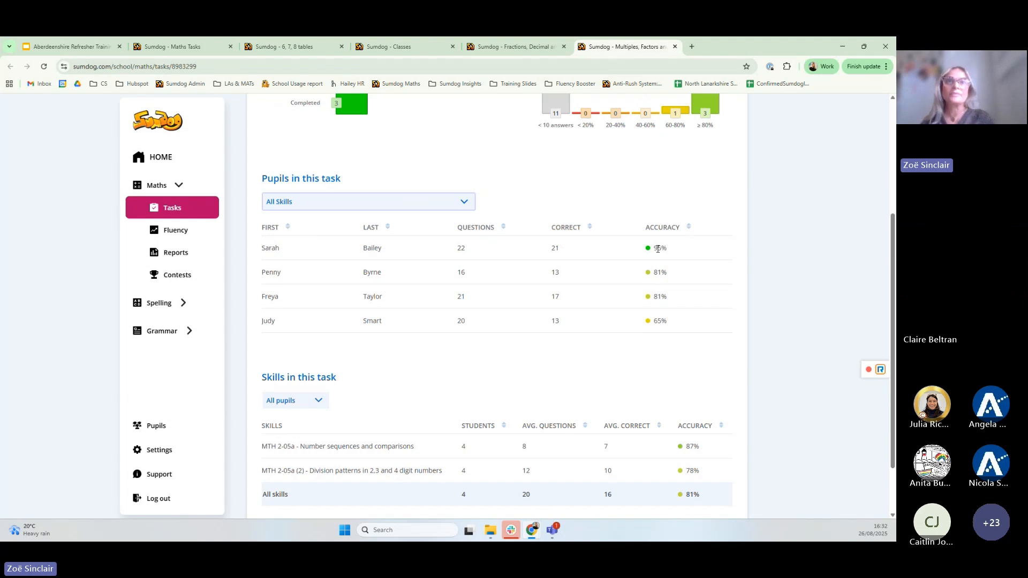
Narrow the Skills in this task table to a single pupil's results
{"action": "scroll", "coordinate": [652, 263], "scroll_direction": "down", "scroll_amount": 2}
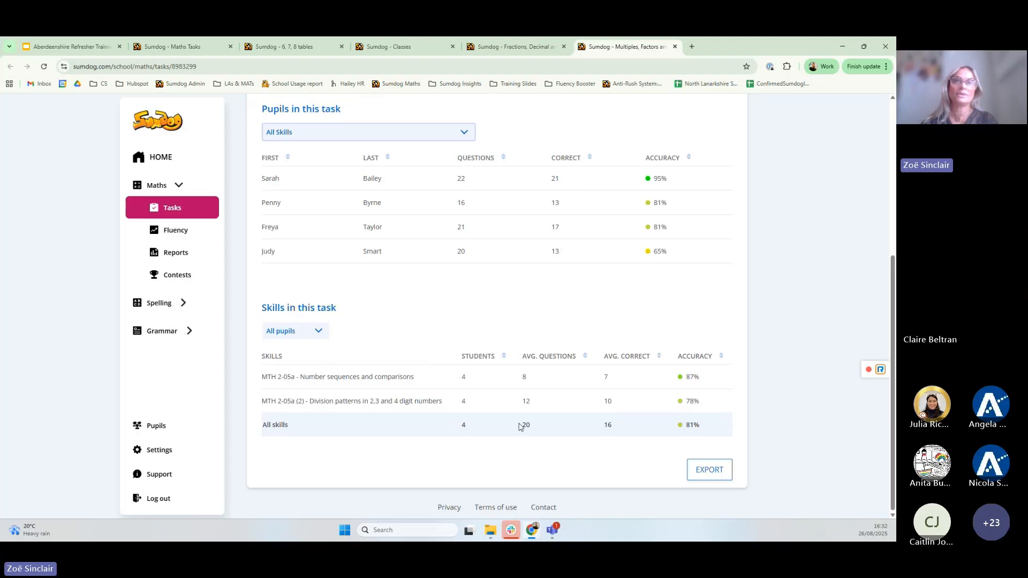
{"action": "left_click", "coordinate": [309, 332]}
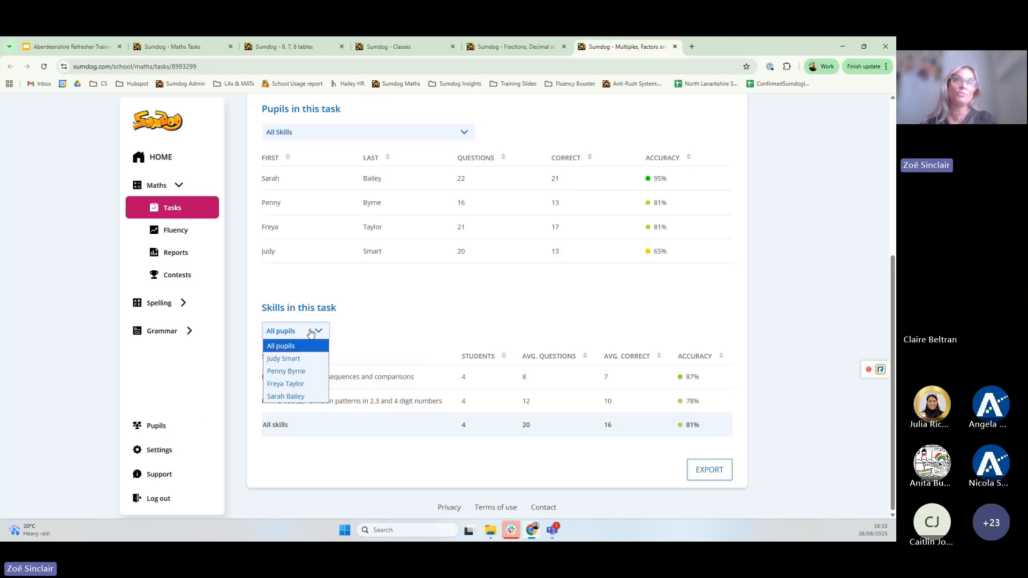
{"action": "left_click", "coordinate": [309, 359]}
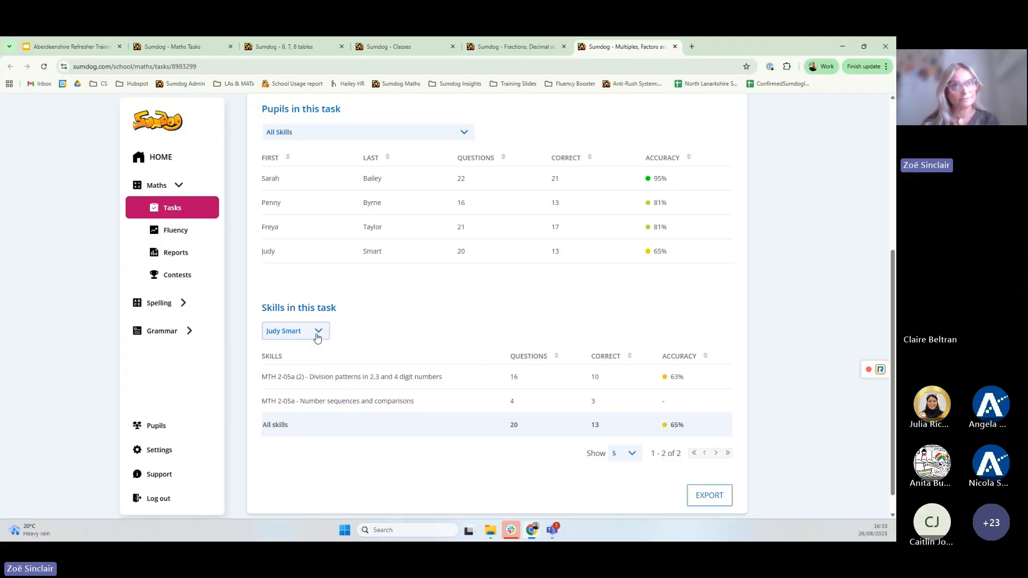
{"action": "left_click", "coordinate": [317, 336]}
{"action": "left_click", "coordinate": [383, 322]}
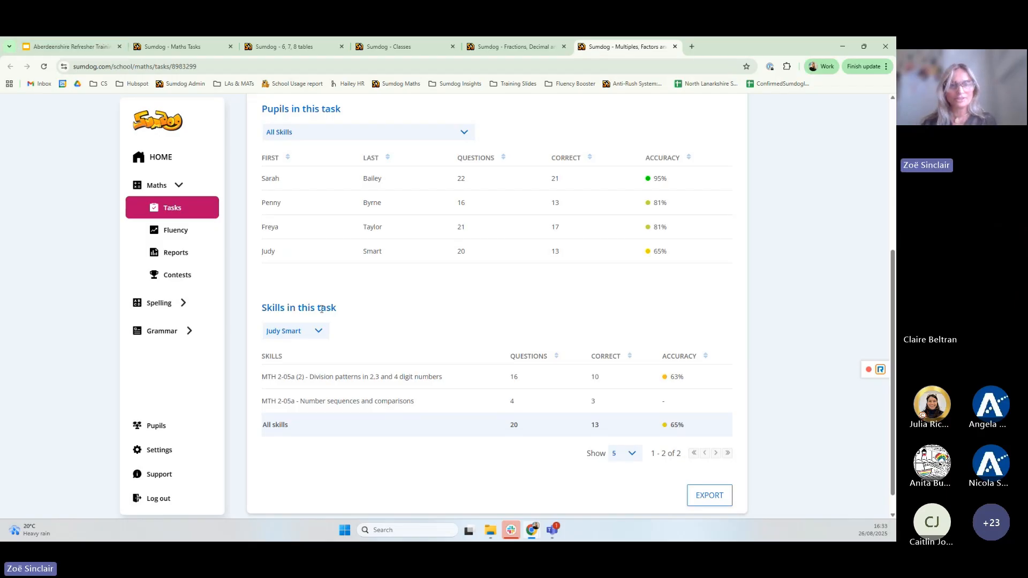
Return to the Aberdeenshire Refresher Training deck and step between slides 4 and 5
{"action": "left_click", "coordinate": [80, 47]}
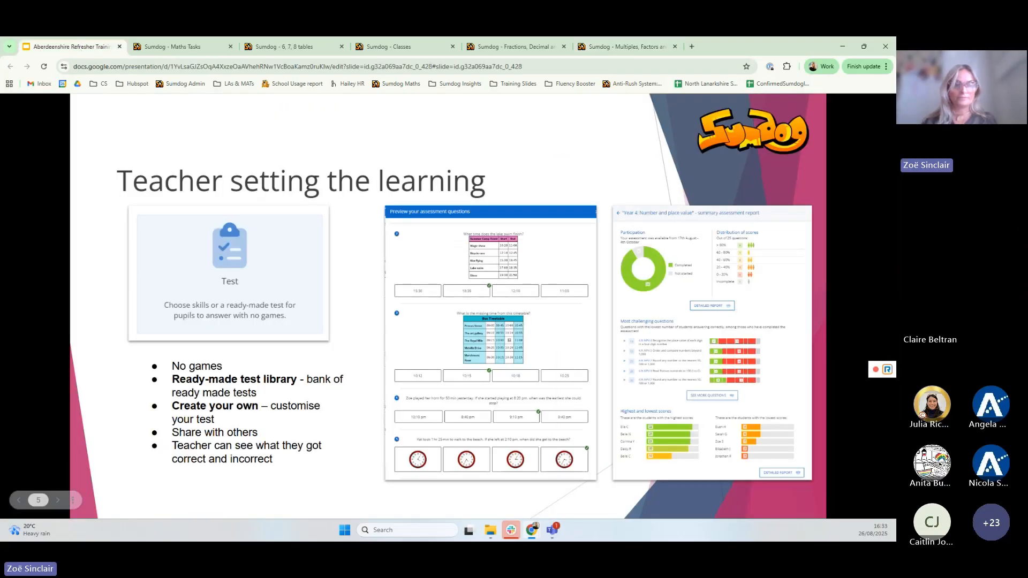
{"action": "key", "text": "Left"}
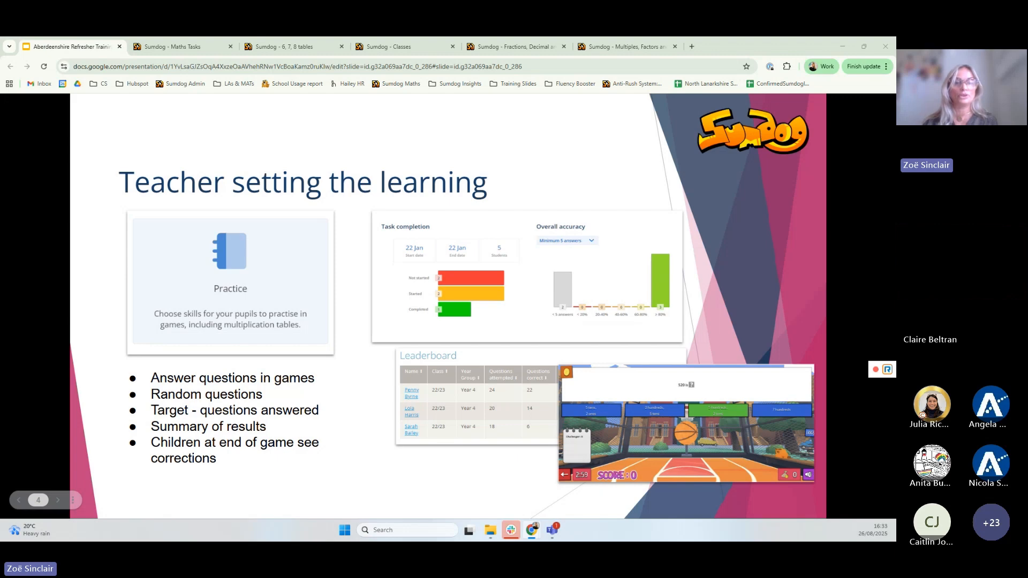
{"action": "key", "text": "Right"}
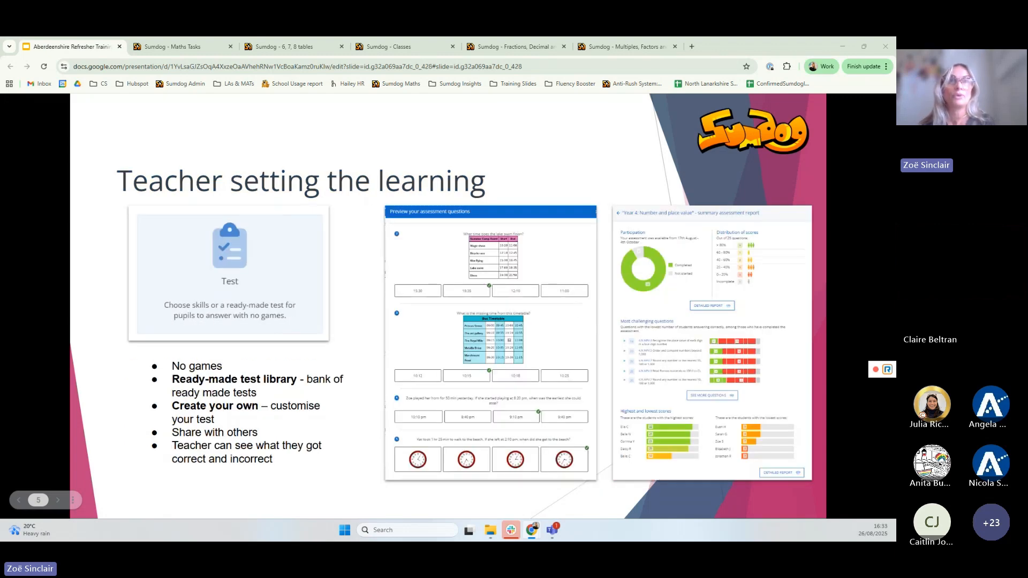